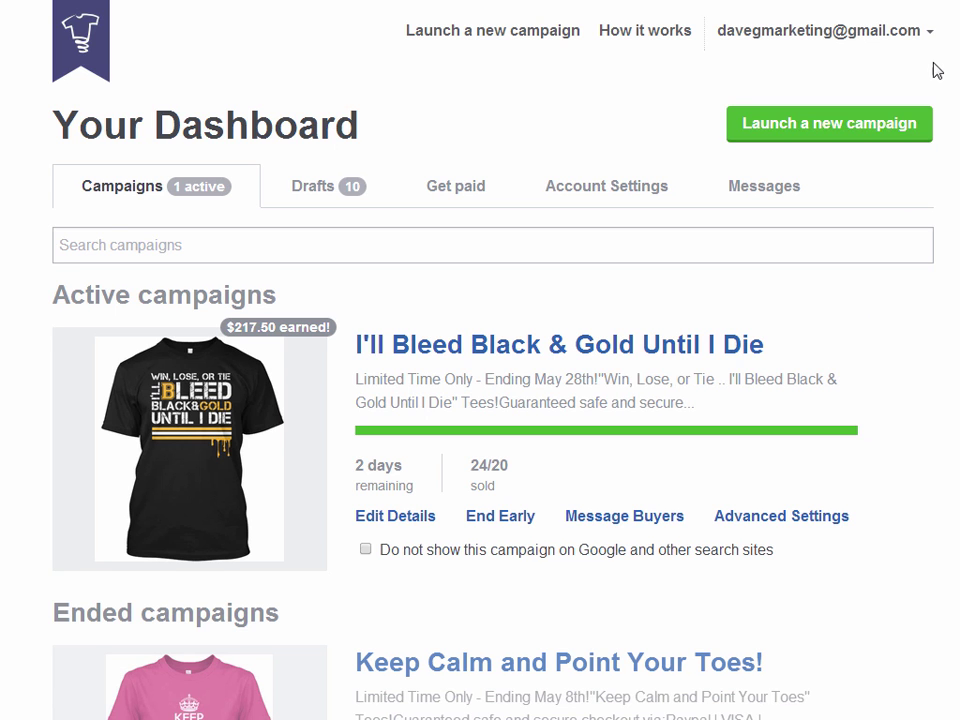
Step: Log out of the account and open the form for creating a new account
left_click(926, 32)
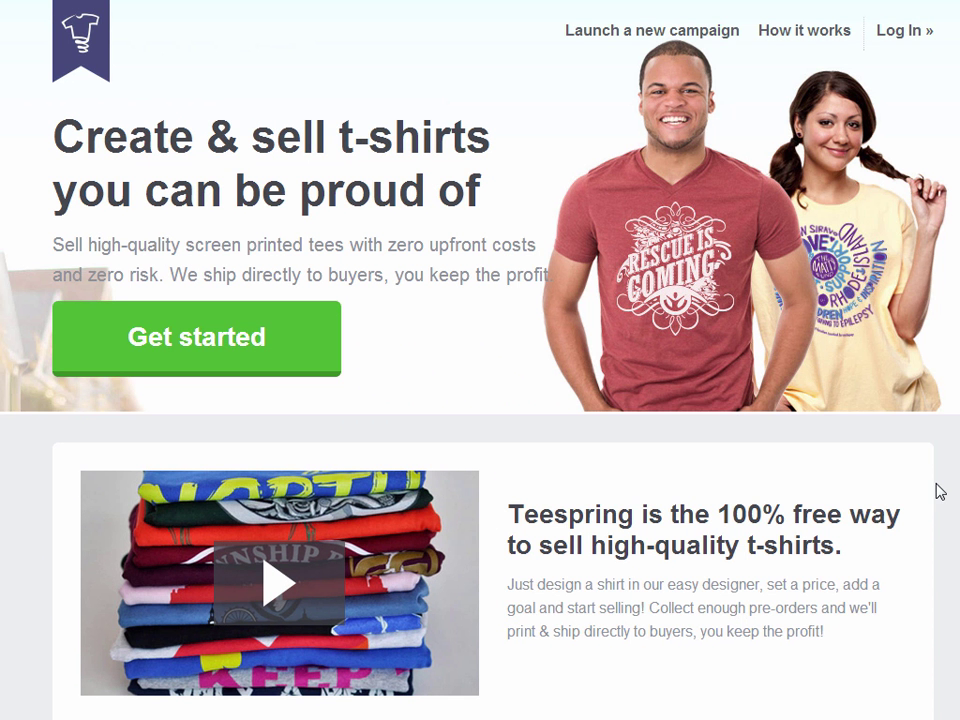
left_click(898, 40)
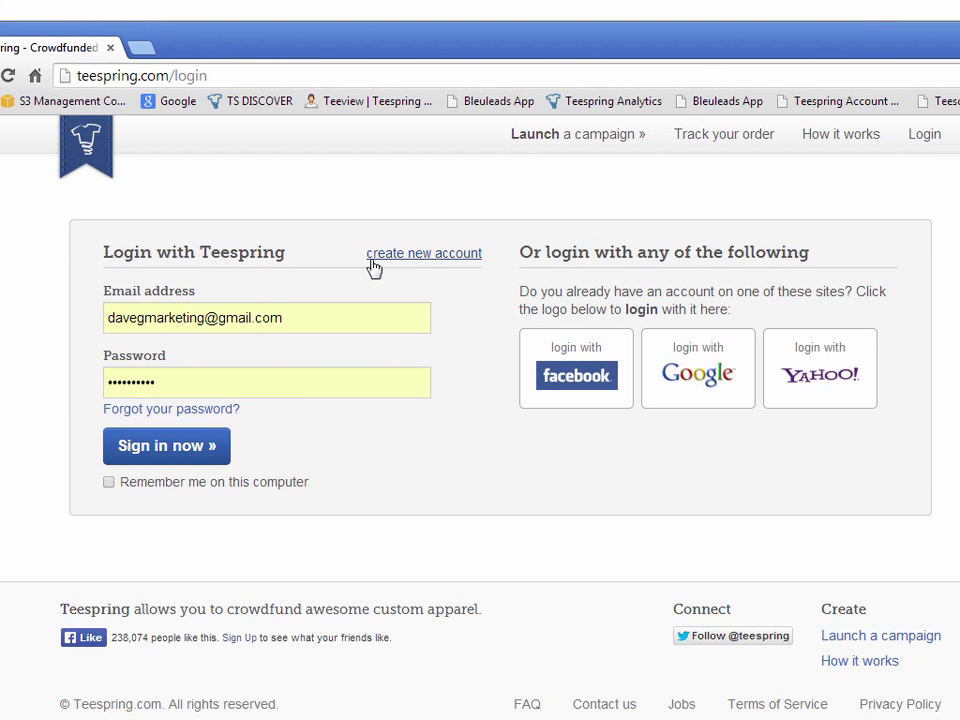
left_click(403, 258)
left_click(167, 322)
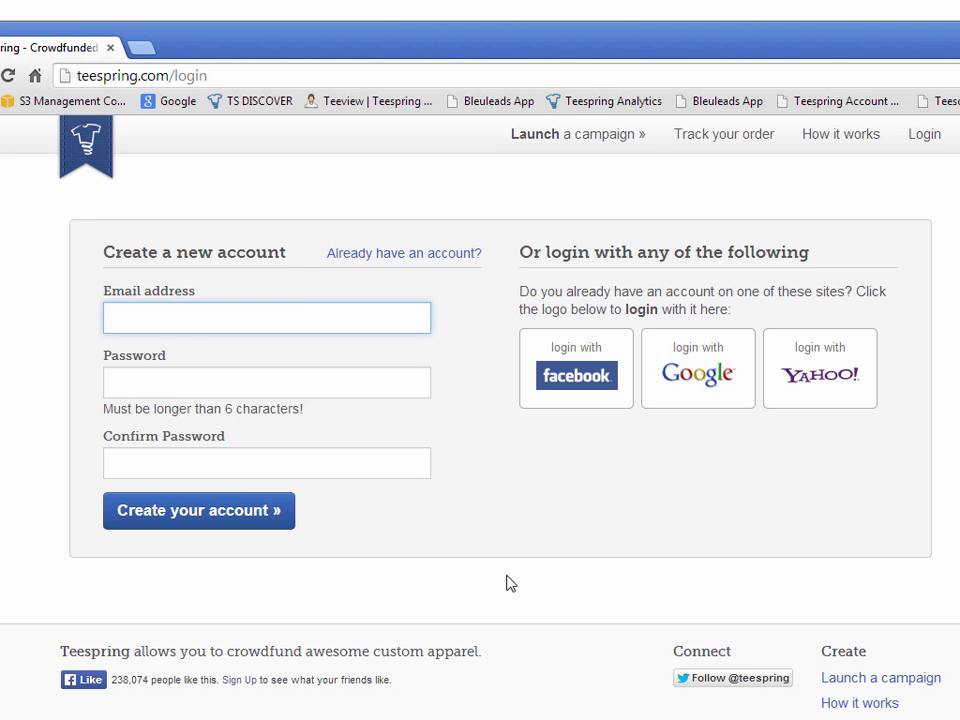
Step: Log back in to the existing account and launch a new campaign from the dashboard
left_click(925, 136)
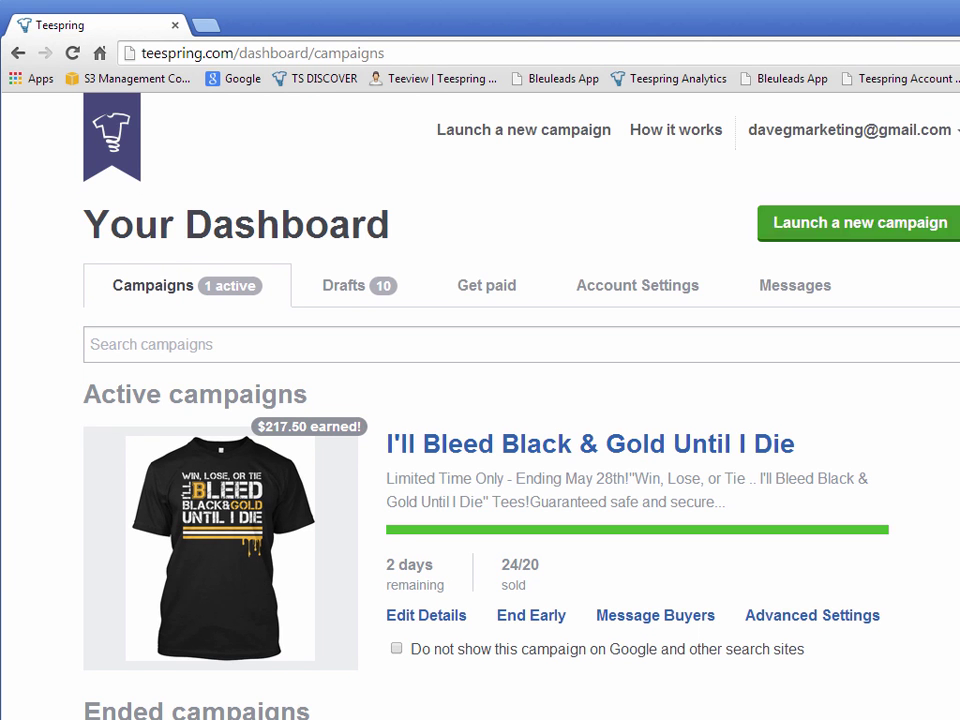
left_click_drag(959, 533, 959, 533)
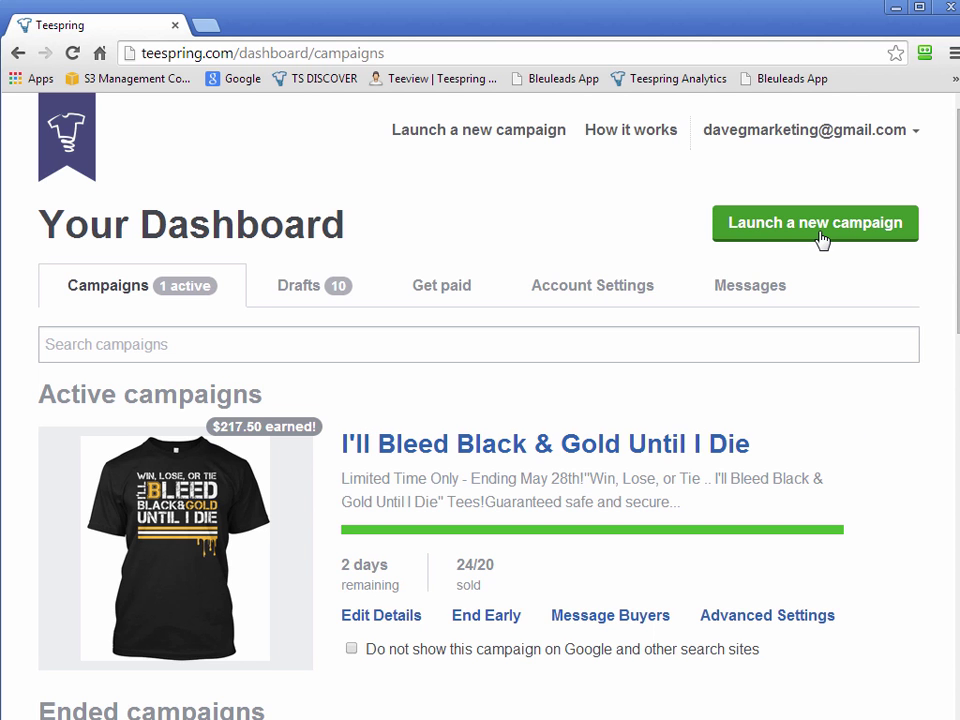
left_click(785, 233)
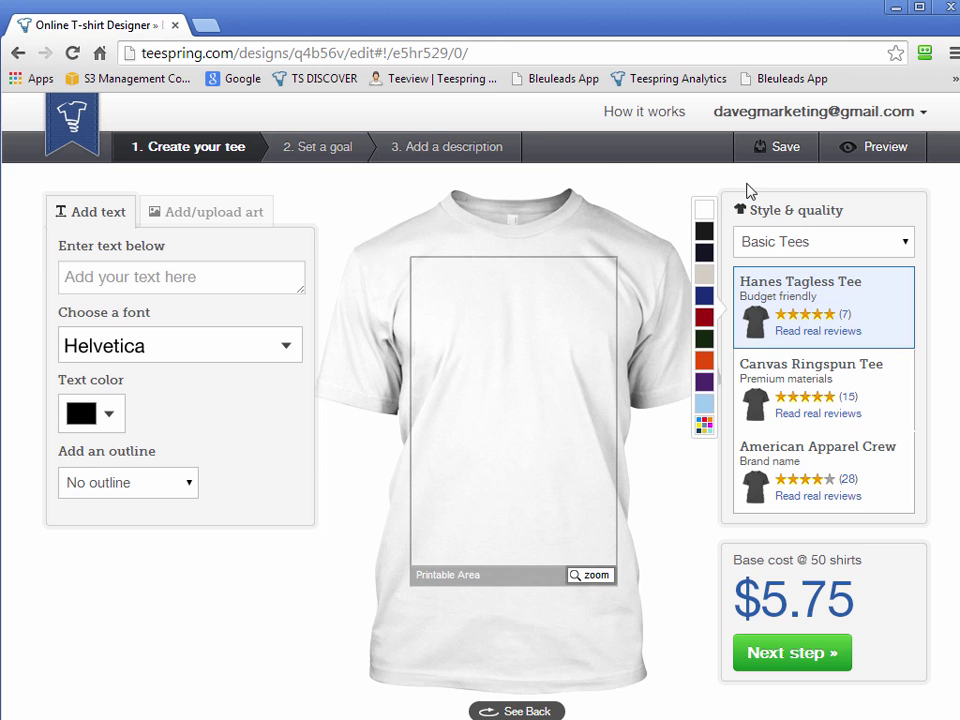
Step: Try black and navy as the Hanes Tagless Tee colour and settle on black
left_click(705, 233)
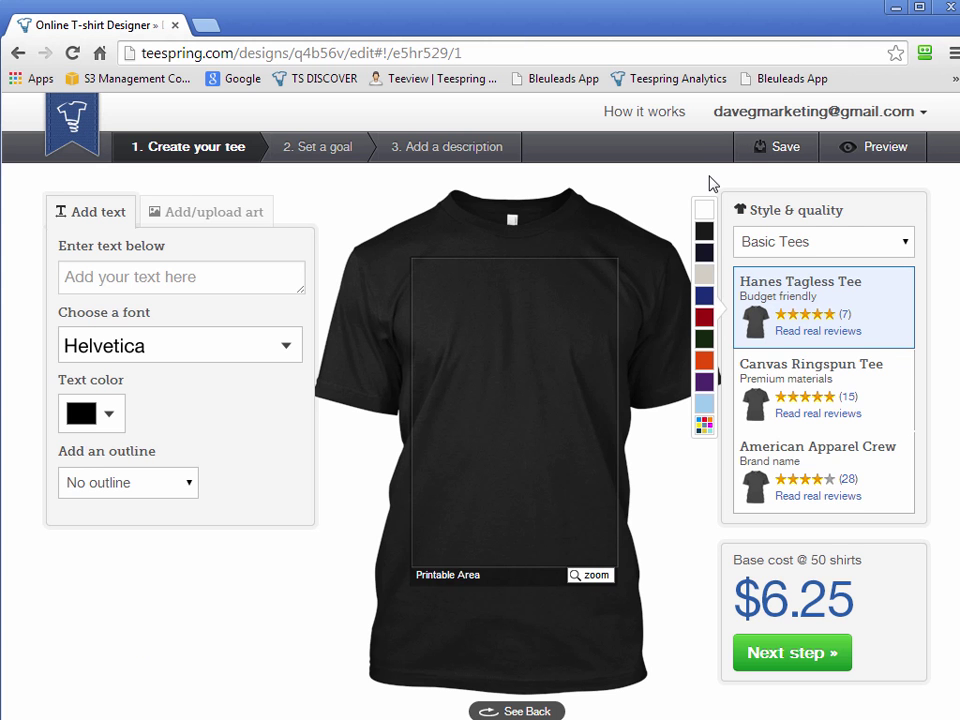
left_click(706, 255)
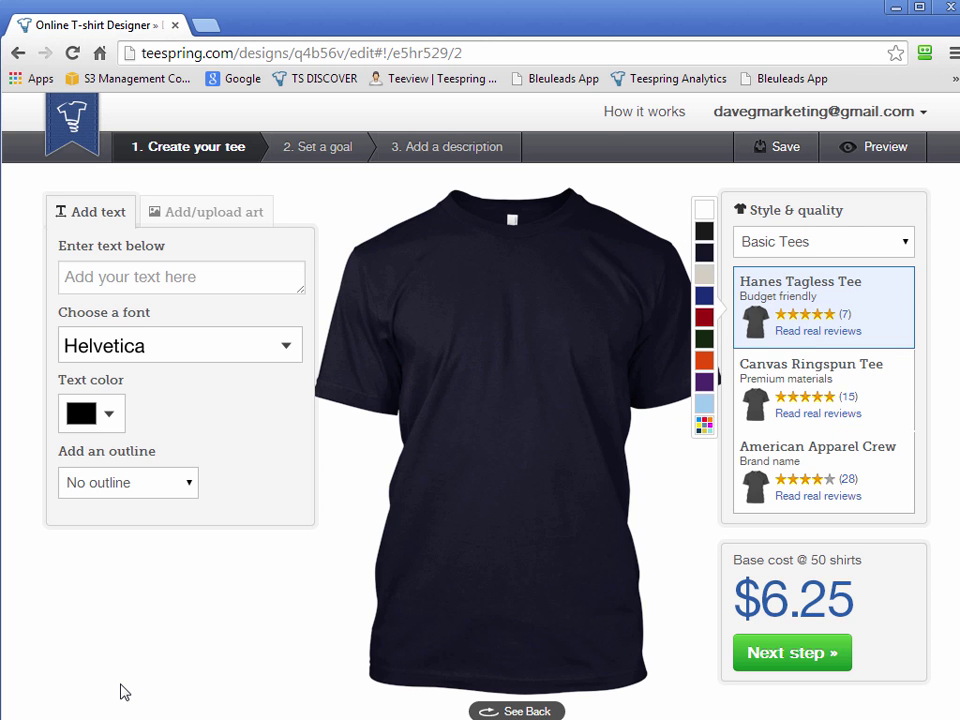
left_click(704, 231)
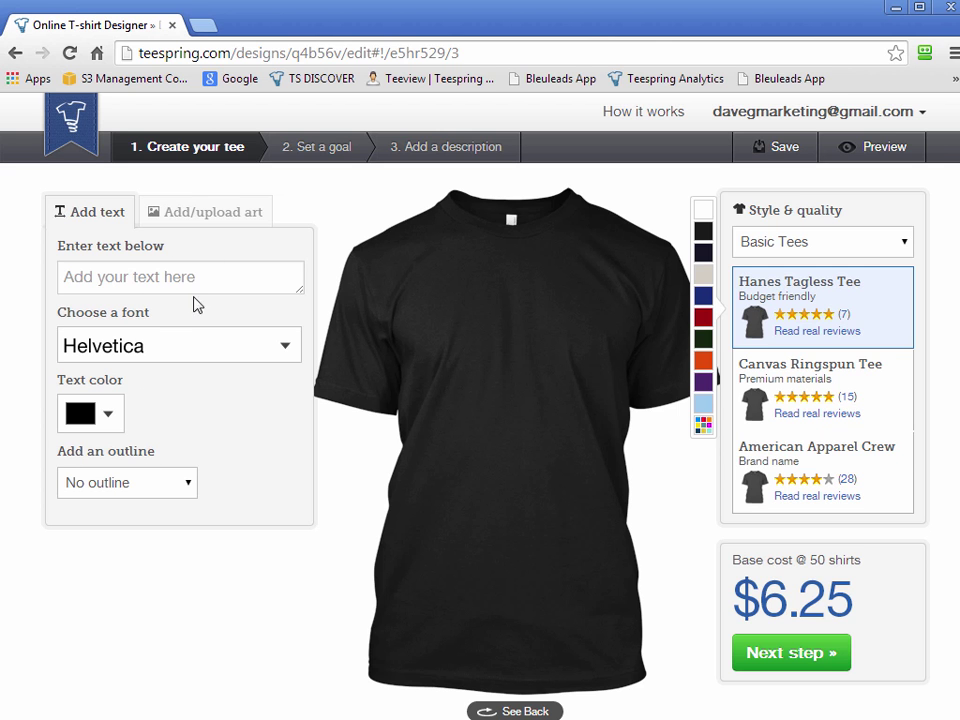
Step: Add the text "Keep Calm" to the shirt front and set its font to College
left_click(155, 279)
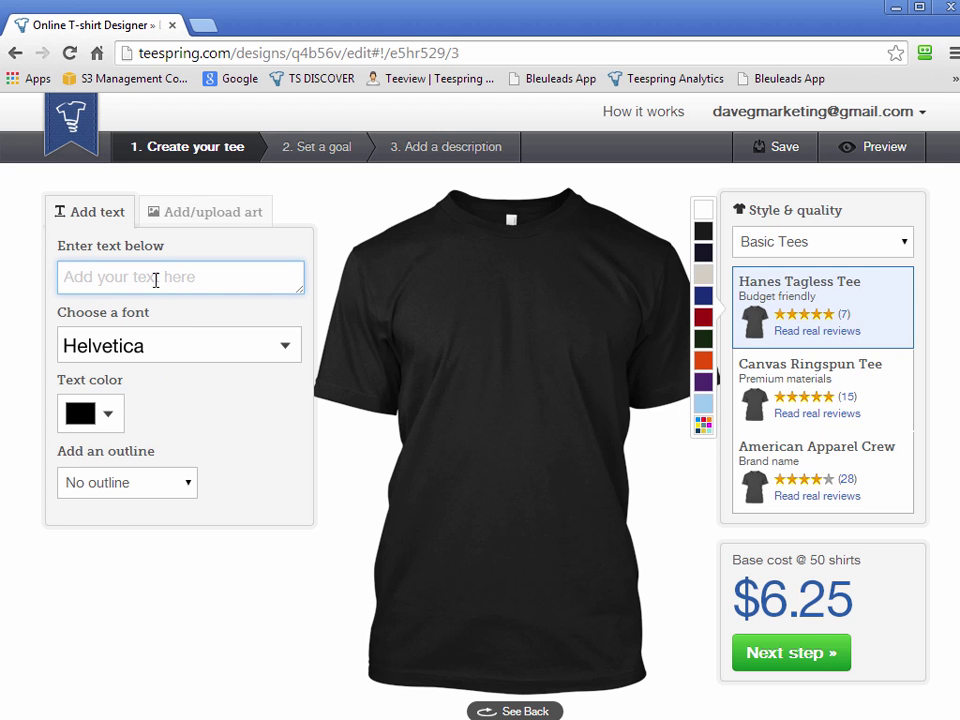
type("Keep Calm")
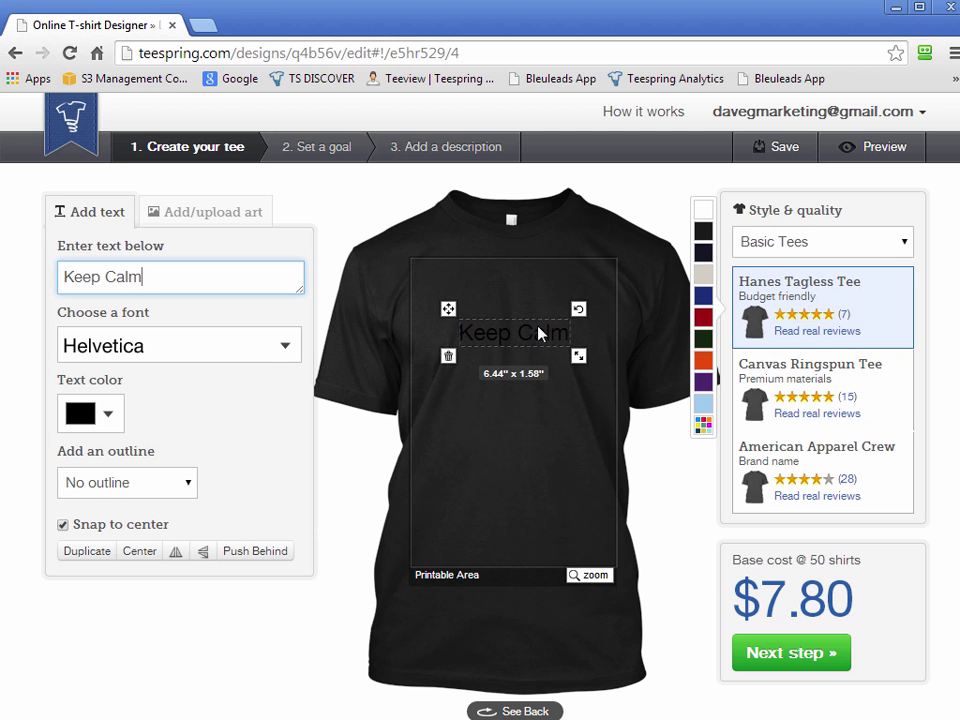
left_click(277, 350)
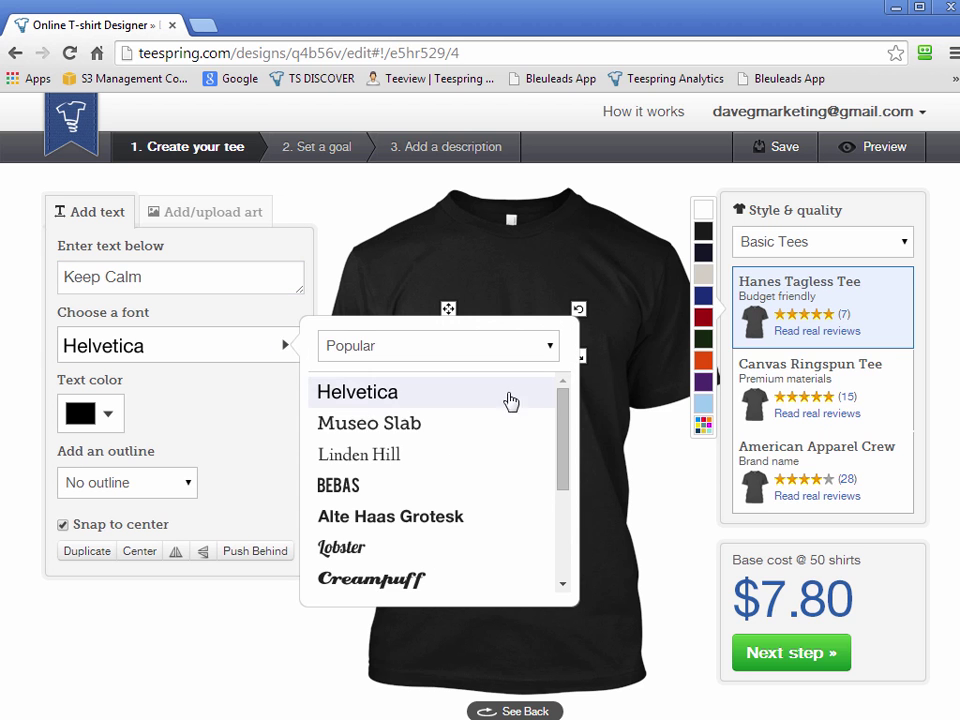
left_click_drag(557, 410, 559, 510)
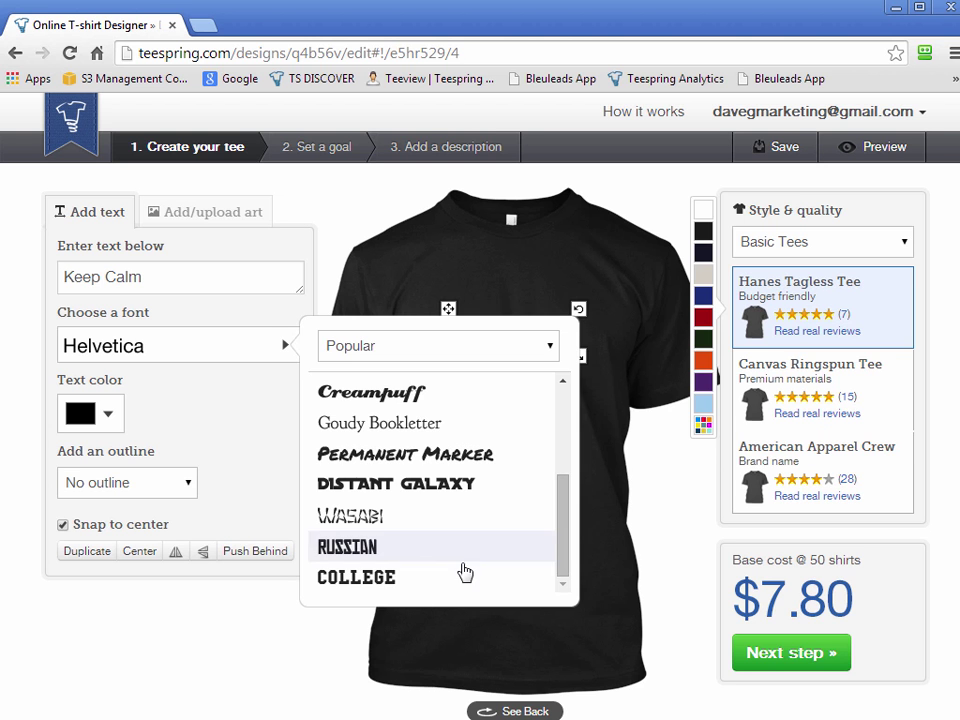
left_click(416, 578)
Step: Enlarge the "Keep Calm" text to about 8.58 by 1.81 inches and colour it white
left_click_drag(578, 357, 602, 366)
left_click(79, 416)
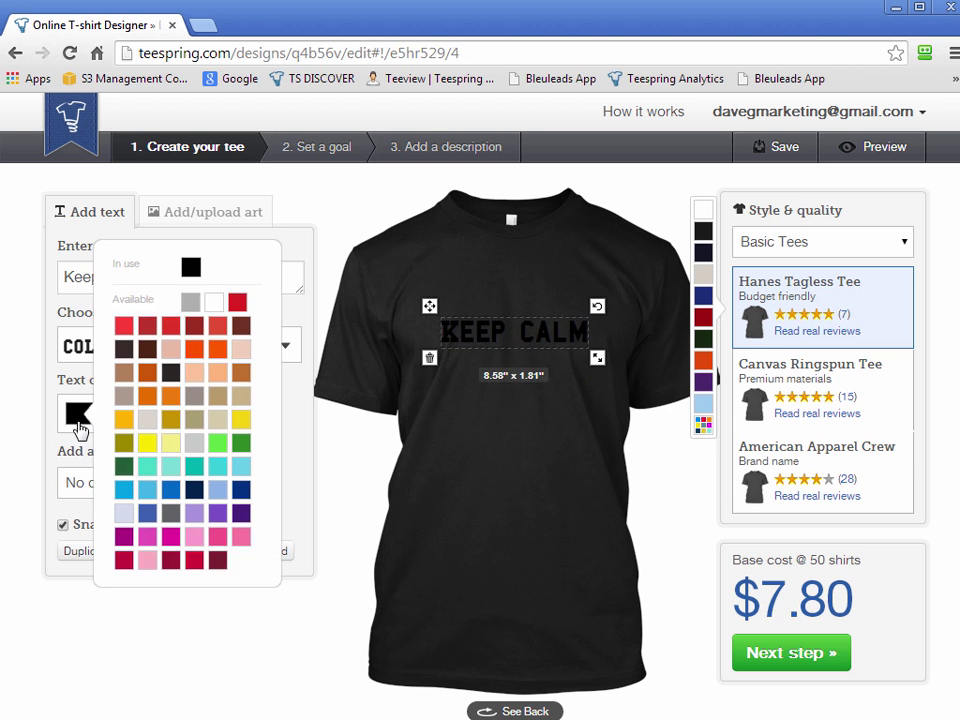
left_click(216, 306)
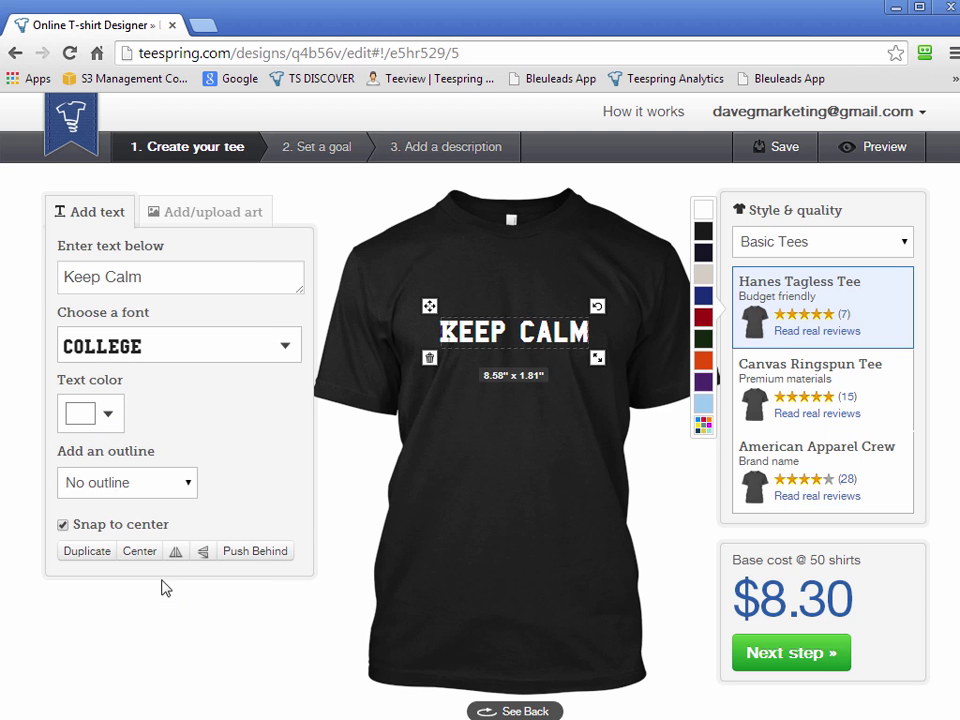
Step: Push the text behind and replace its wording with "This is"
left_click(258, 552)
left_click(159, 276)
triple_click(209, 278)
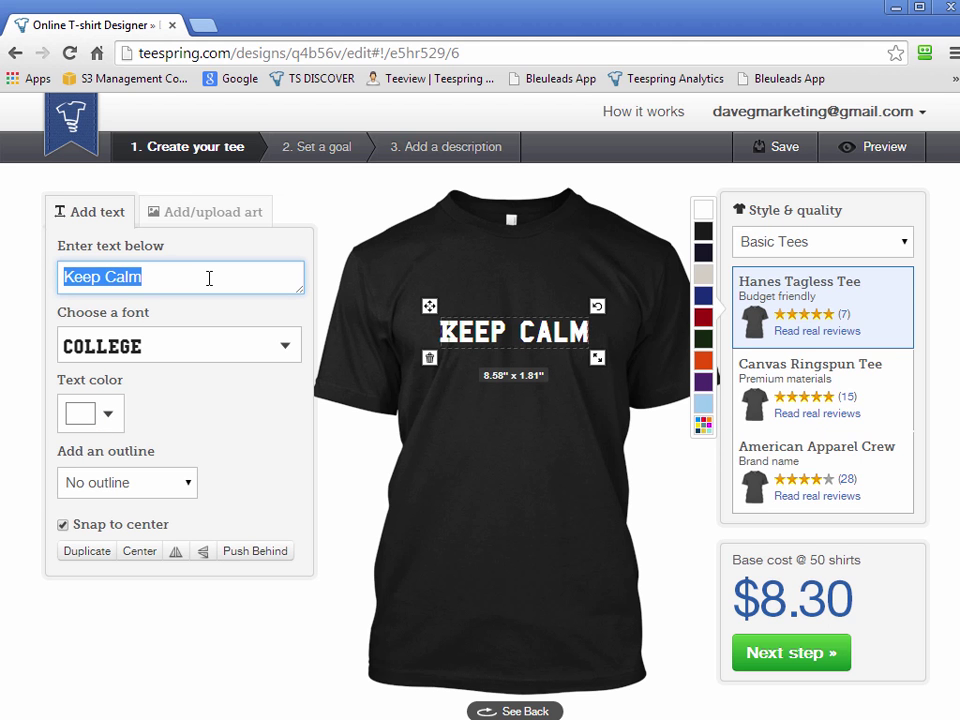
type("This is")
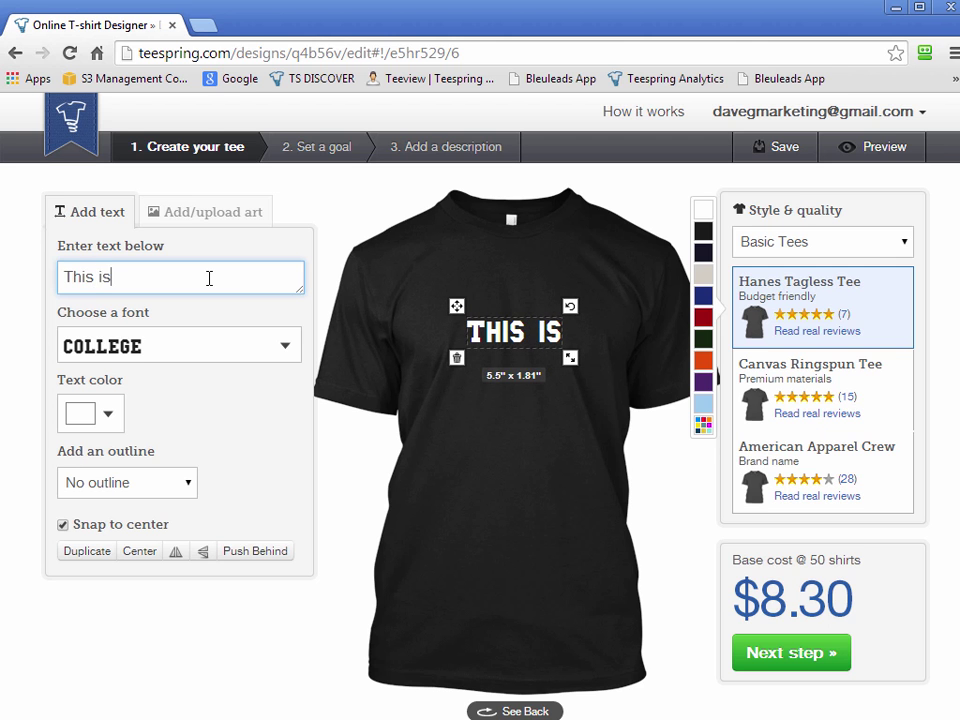
left_click(566, 390)
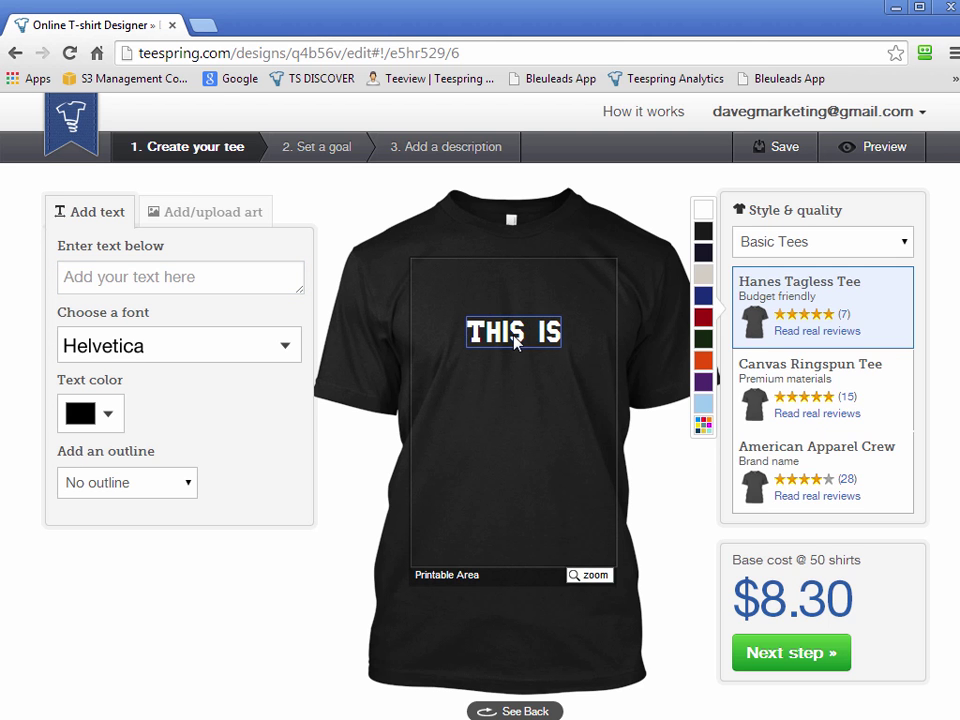
Step: Move the text higher in the printable area, keeping it centred, and change its wording to "KEEP CALM"
left_click_drag(517, 322, 516, 298)
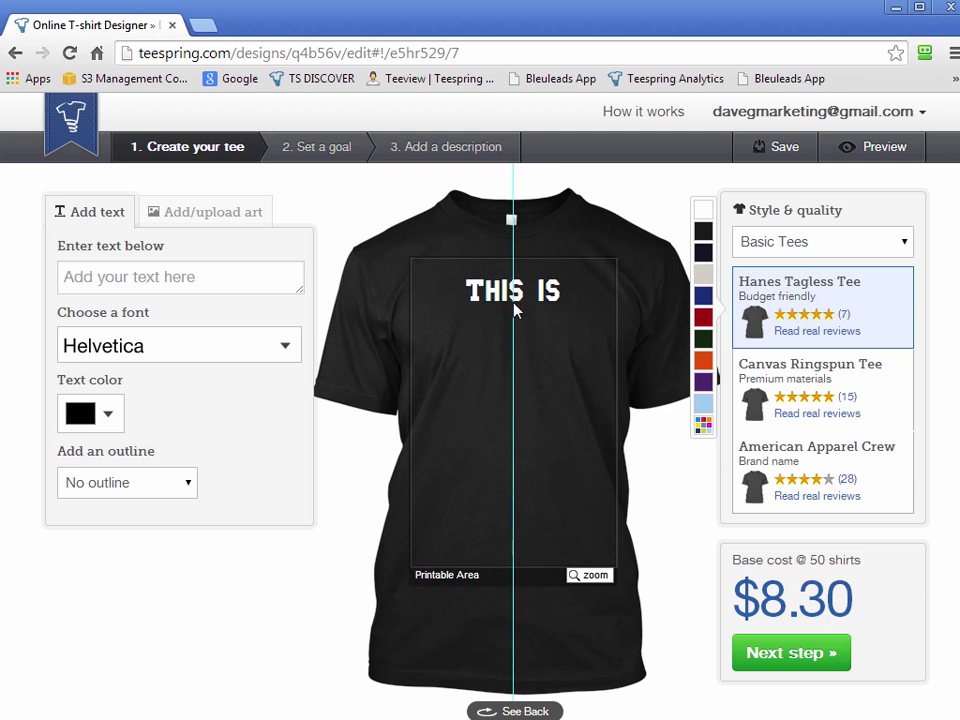
left_click(145, 284)
left_click(521, 311)
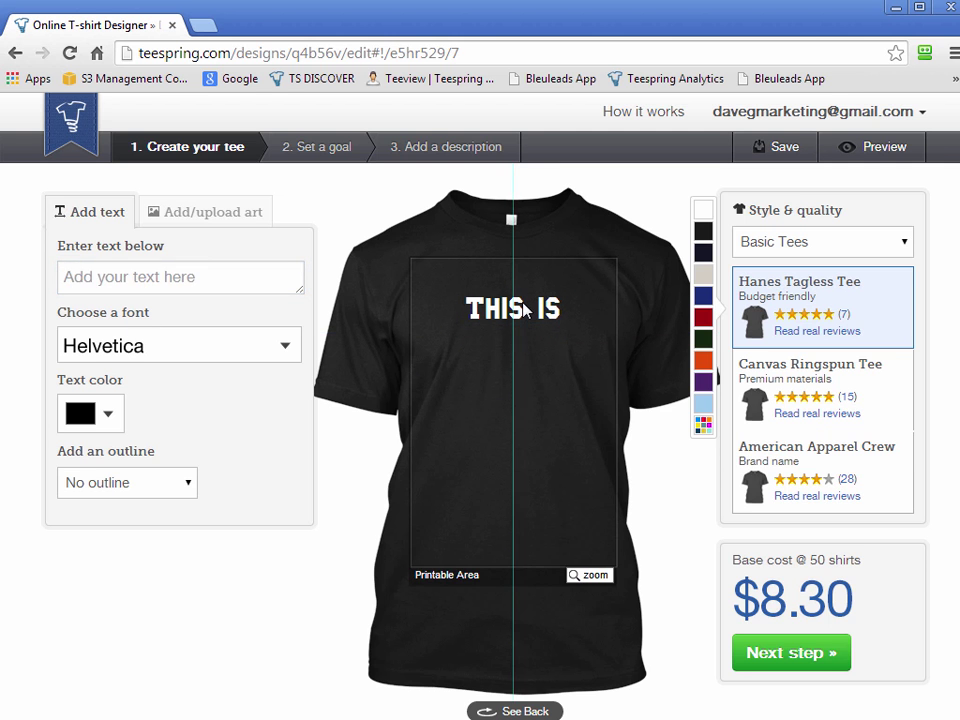
left_click_drag(58, 279, 181, 277)
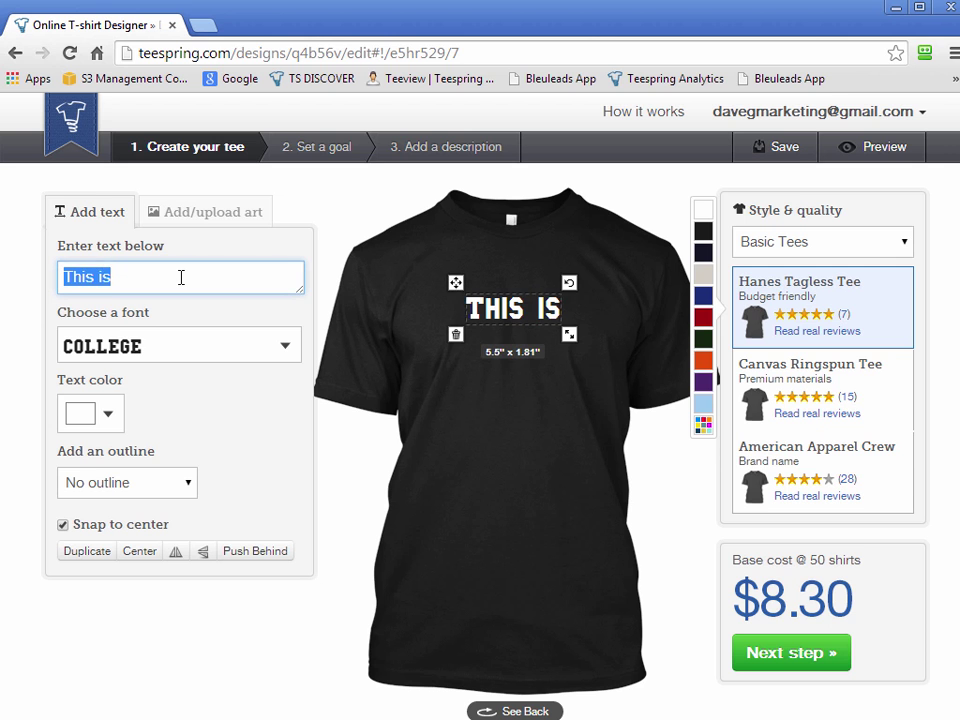
type("KEEP CALM")
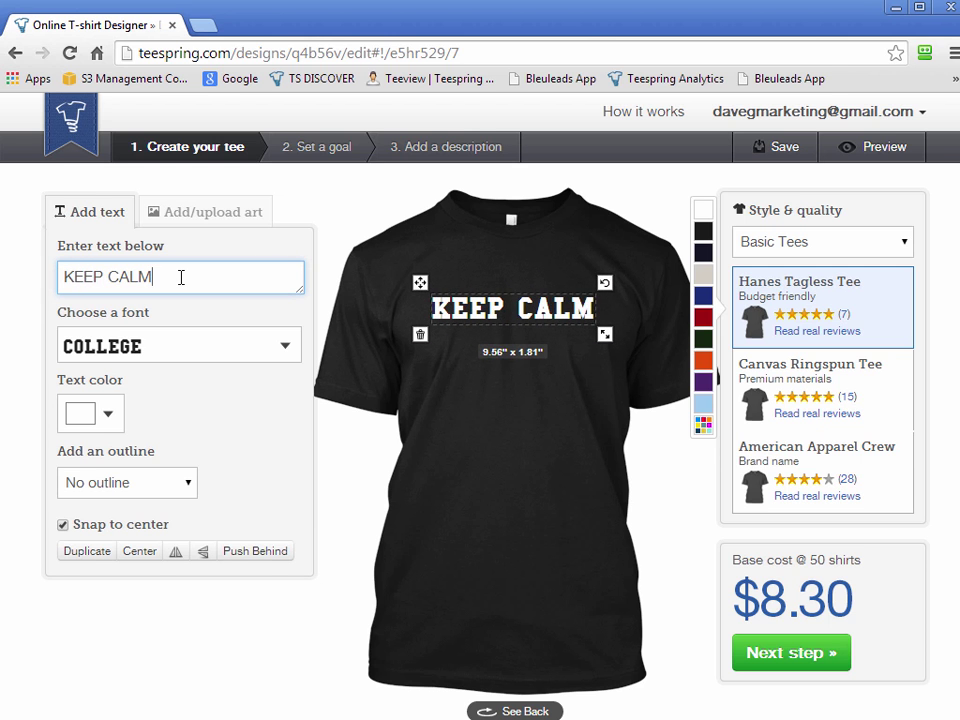
left_click(518, 404)
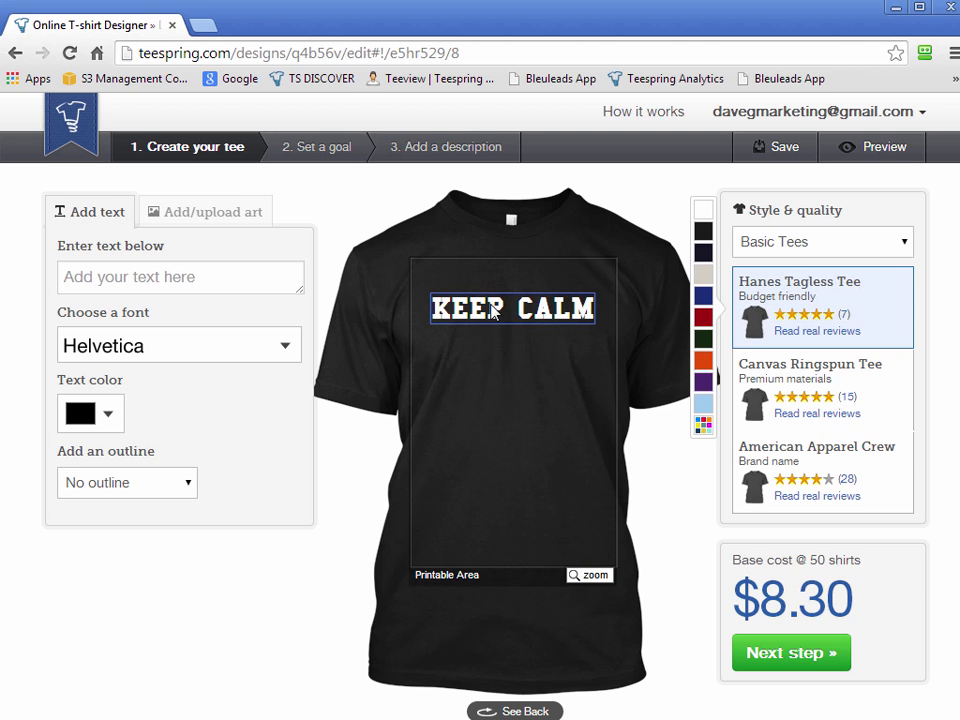
Step: Add a second text reading "and" to the shirt front and colour it white
left_click(136, 274)
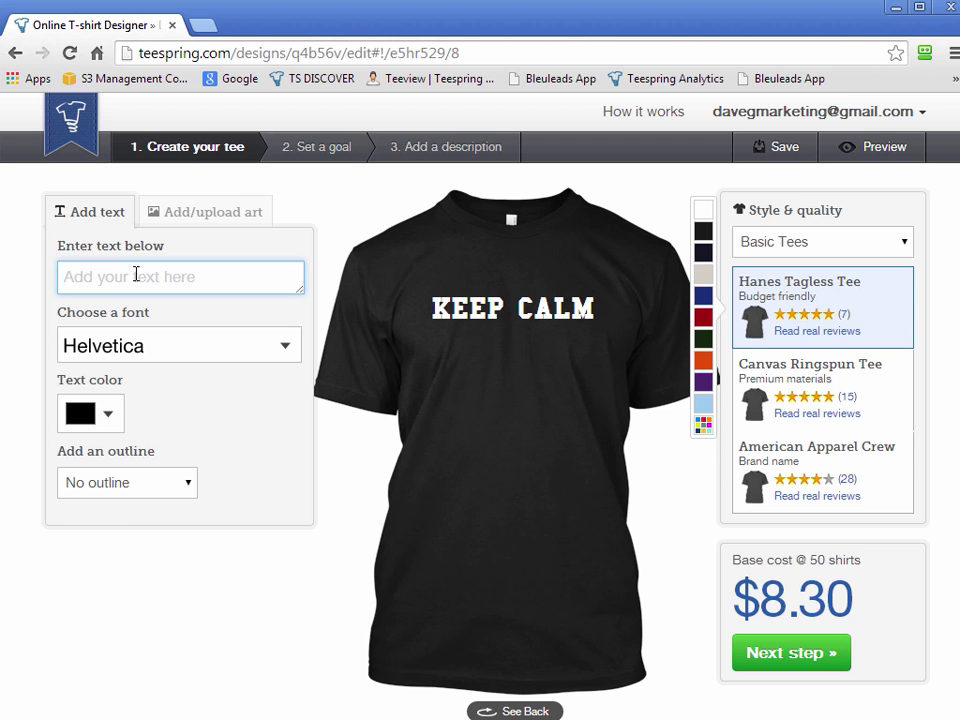
type("and")
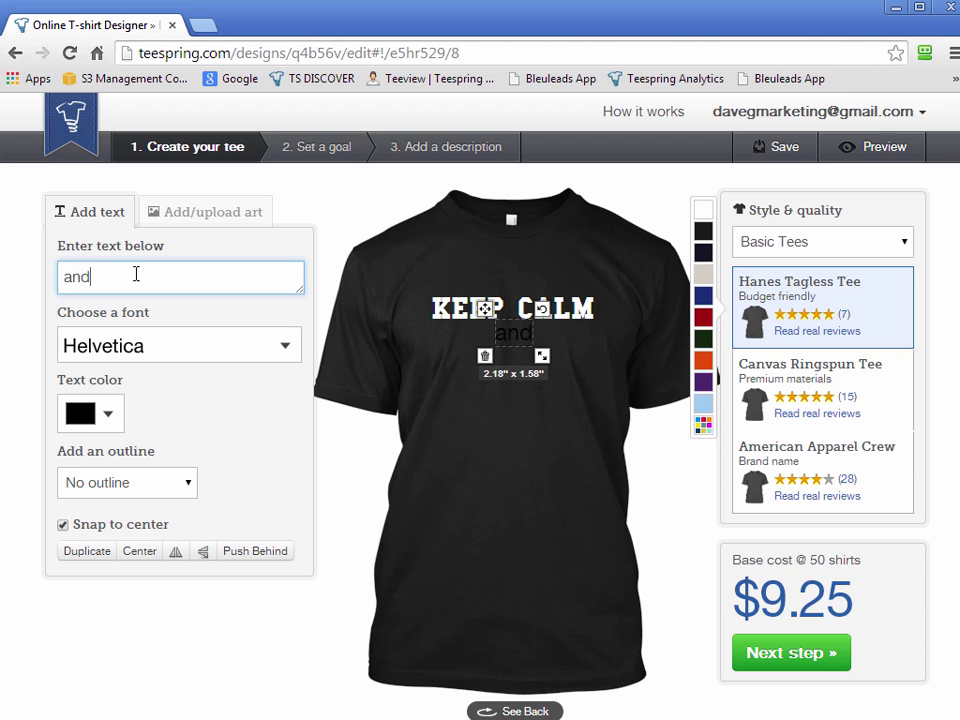
left_click(80, 415)
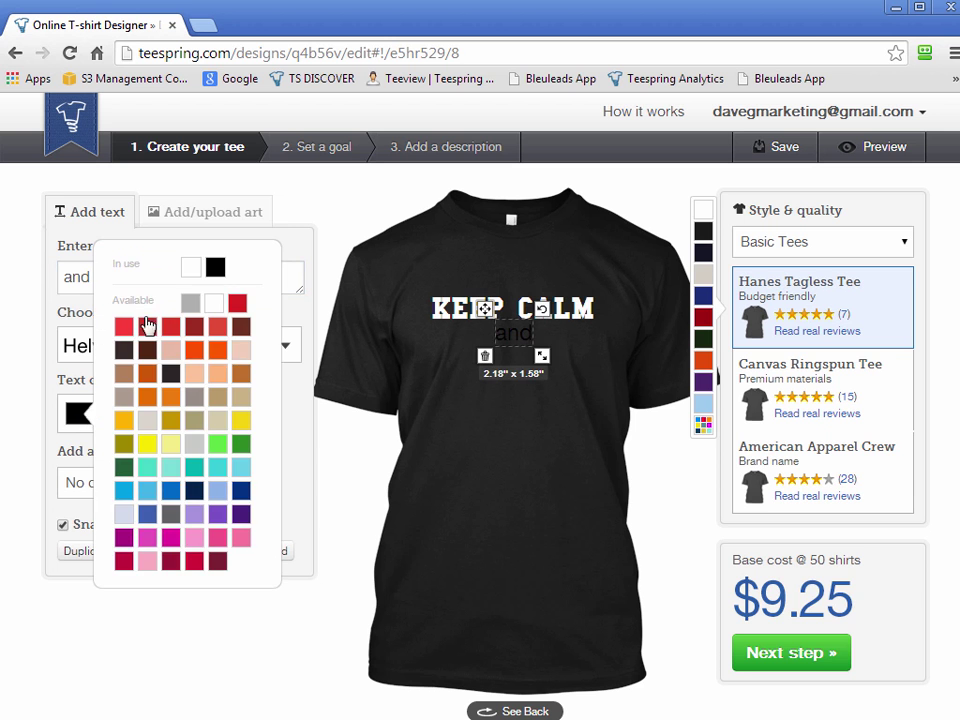
left_click(189, 267)
Step: Move the "and" text slightly down so it sits centred just below "KEEP CALM"
left_click(557, 490)
left_click_drag(525, 334, 525, 343)
left_click(567, 392)
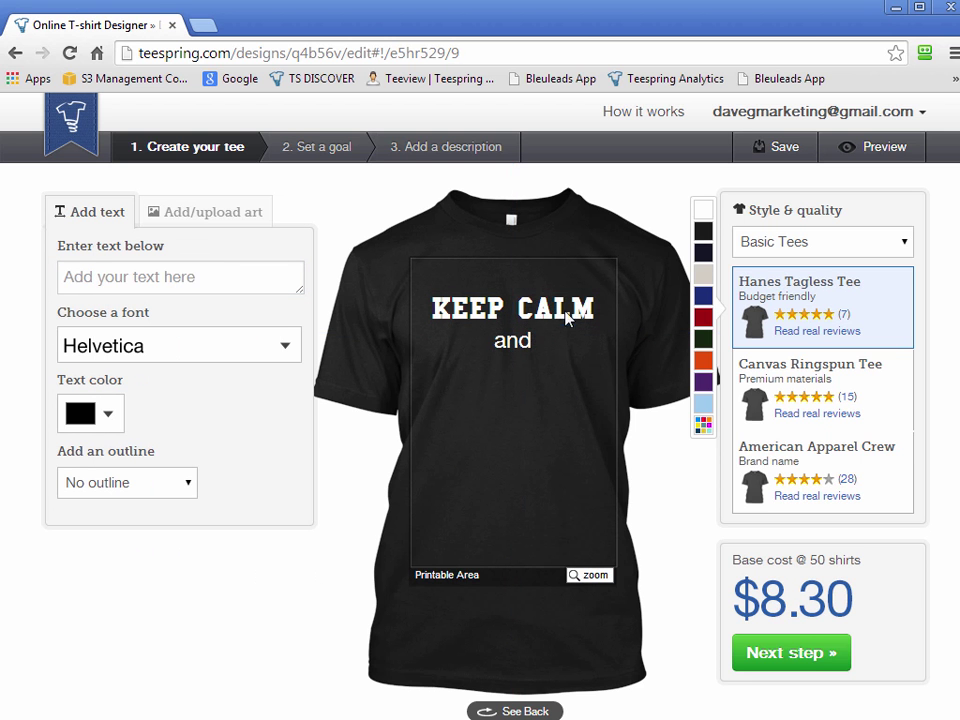
left_click(567, 316)
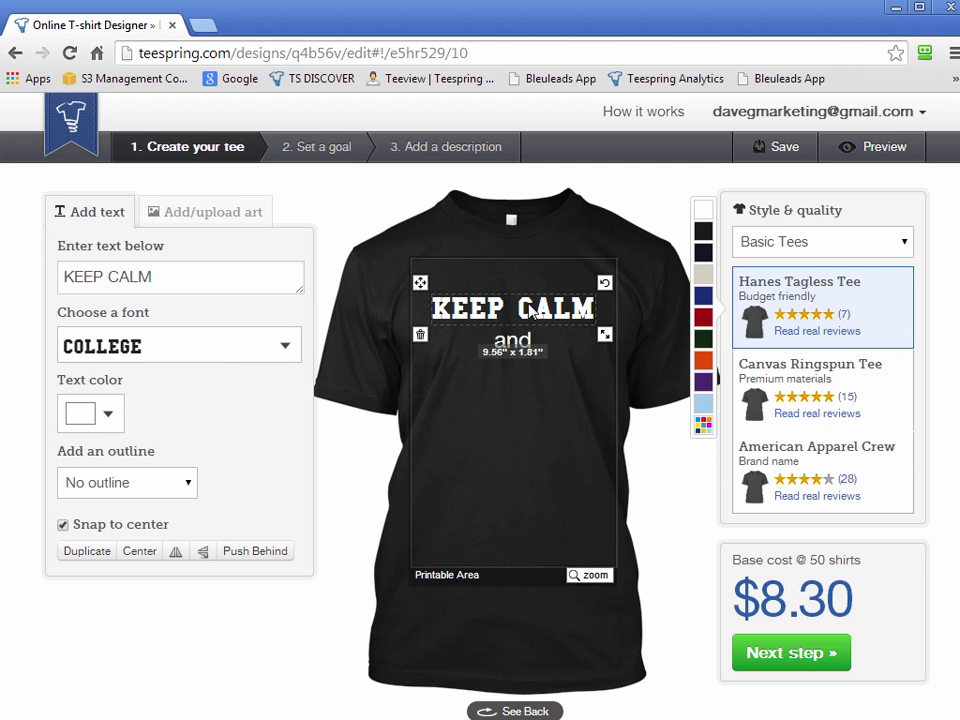
left_click(469, 396)
Step: Add a third text reading "BE COOL" and place it centred below "and"
left_click(181, 276)
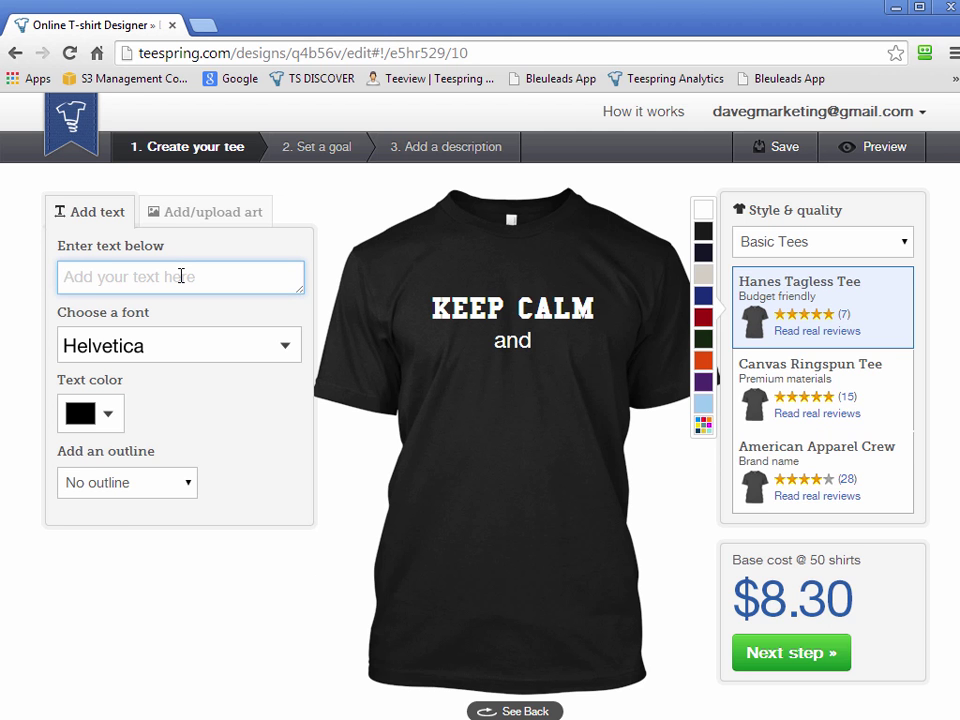
type("BE COOL")
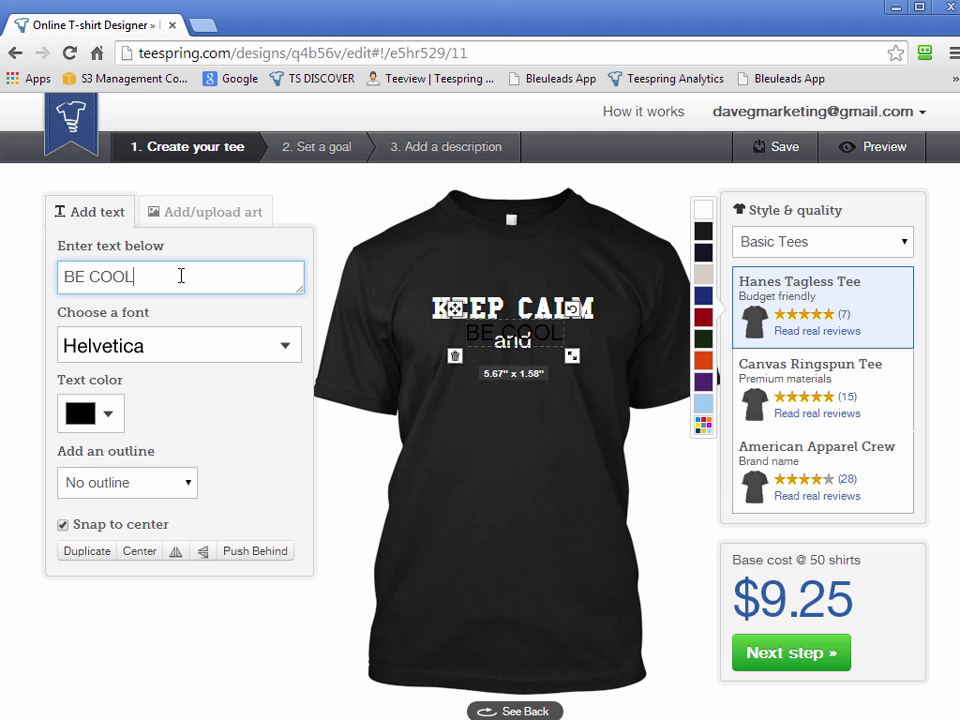
left_click_drag(530, 338, 529, 381)
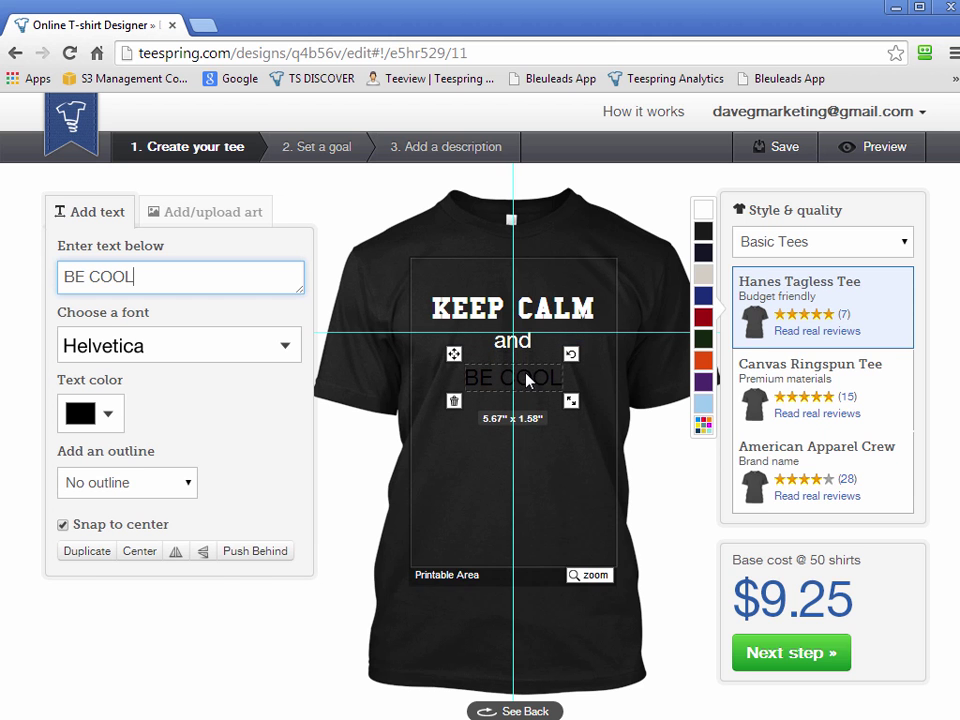
Step: Colour the "BE COOL" text white and set its font to Creampuff
left_click(81, 418)
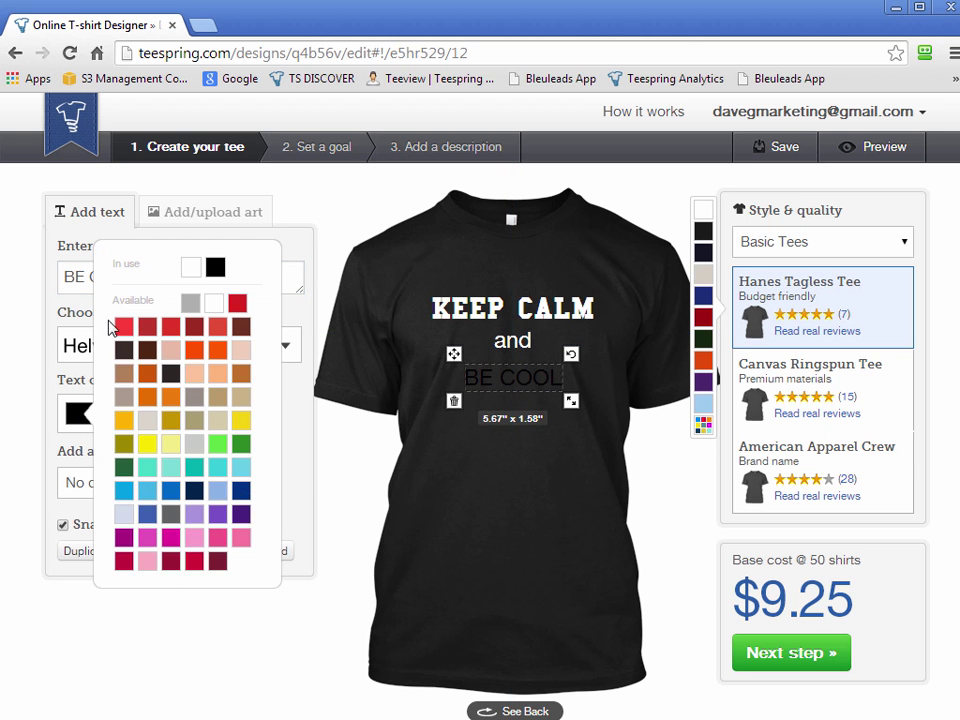
left_click(192, 302)
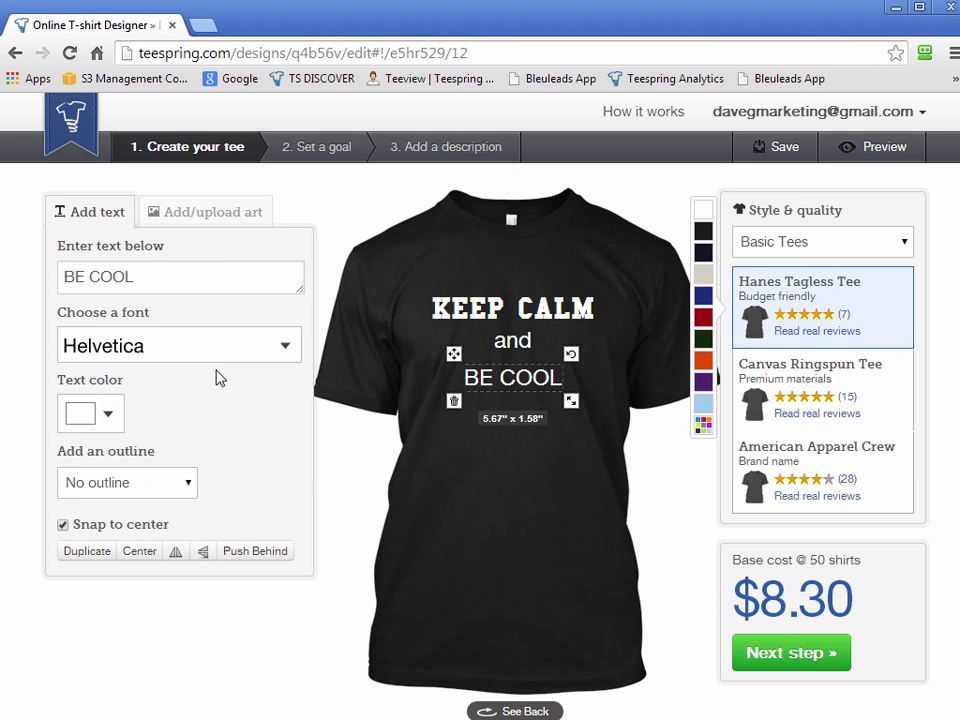
left_click(289, 358)
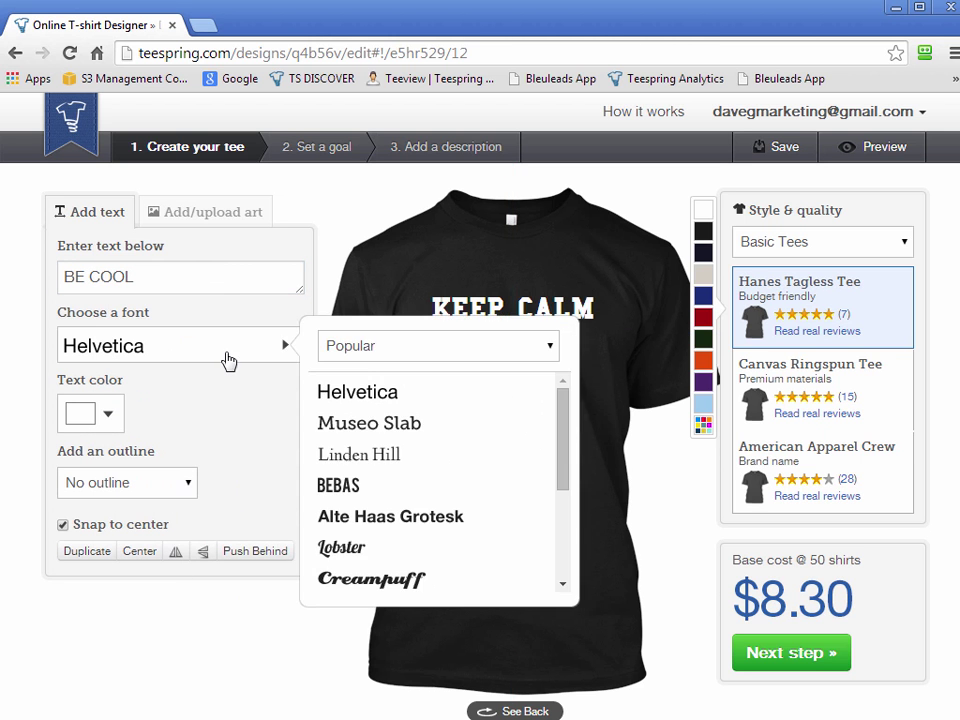
left_click(417, 580)
Step: Enlarge the "BE COOL" text and rotate it slightly counter-clockwise, to about 9 by 3.4 inches overall
mouse_move(580, 406)
left_mouse_down()
mouse_move(604, 433)
mouse_move(572, 399)
mouse_move(600, 414)
mouse_move(598, 404)
left_mouse_up()
left_click_drag(598, 350, 574, 376)
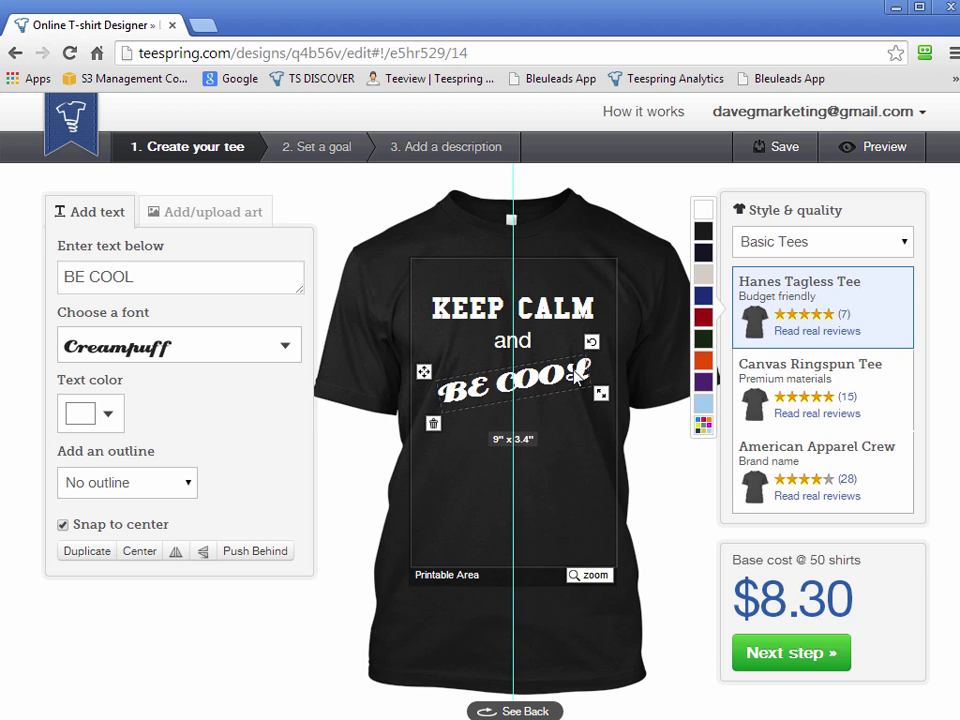
Step: Add the EMS Symbol artwork, a six-armed star, from the art library's Popular category to the shirt front
left_click(549, 591)
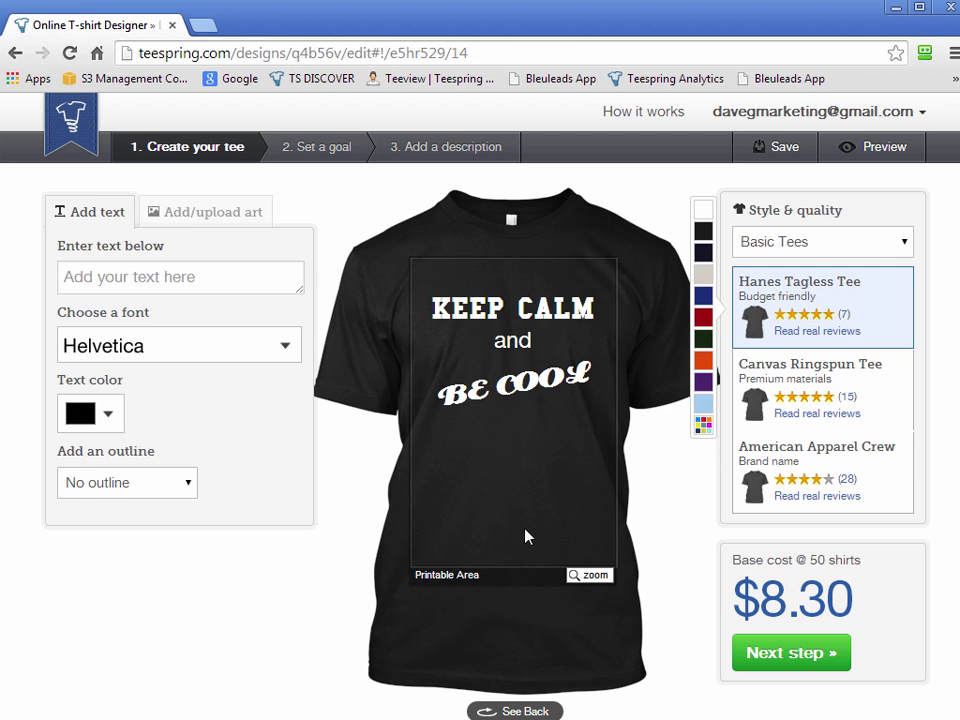
left_click(208, 217)
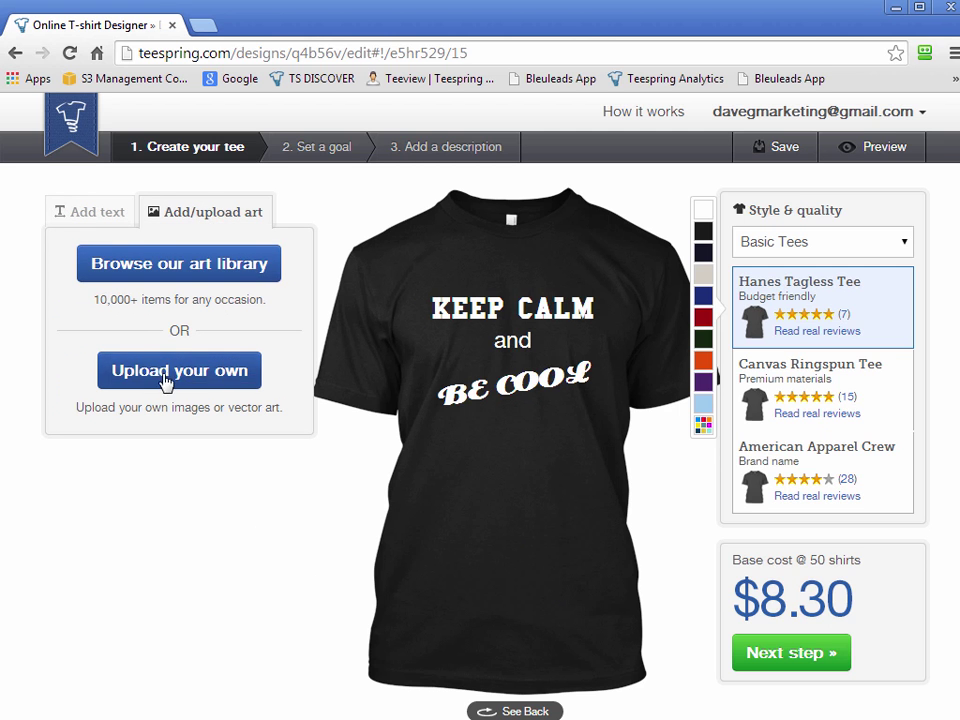
left_click(160, 266)
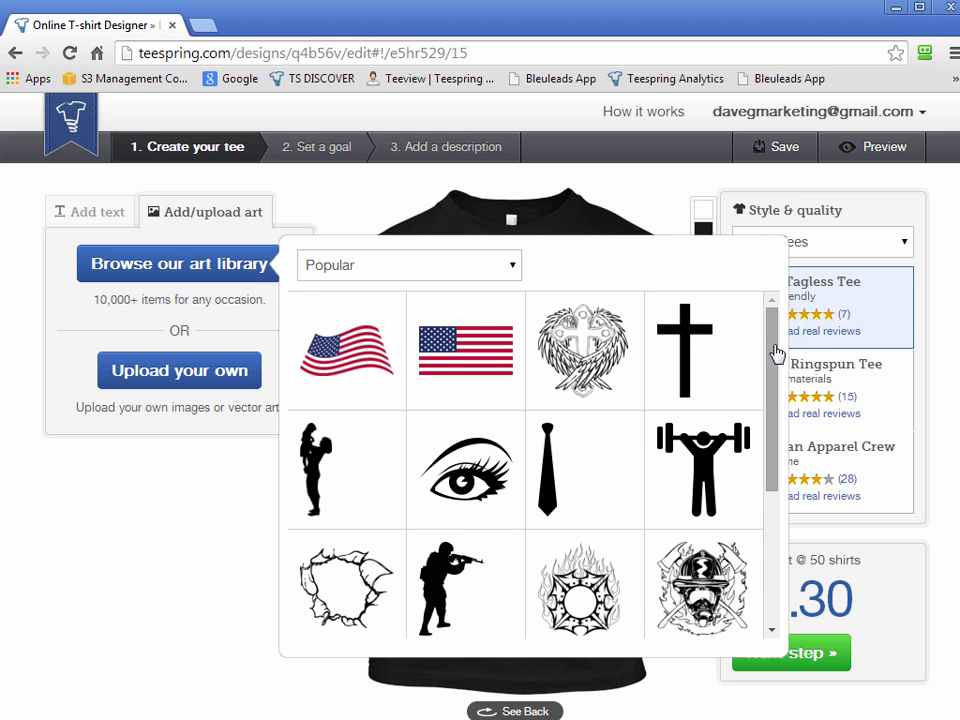
scroll(777, 353, "down", 4)
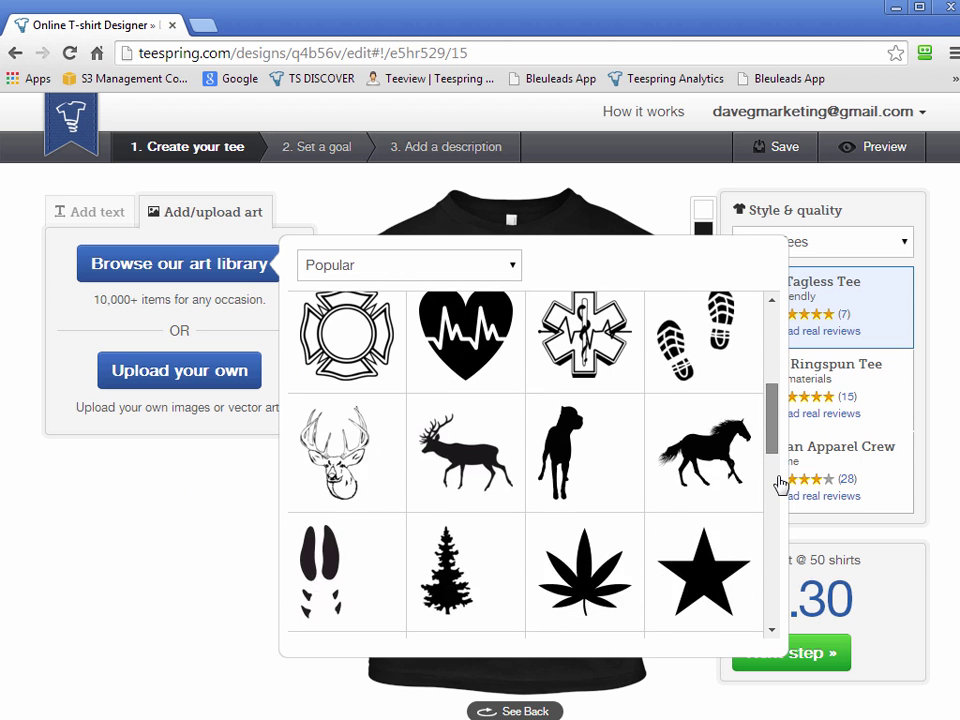
scroll(781, 487, "up", 2)
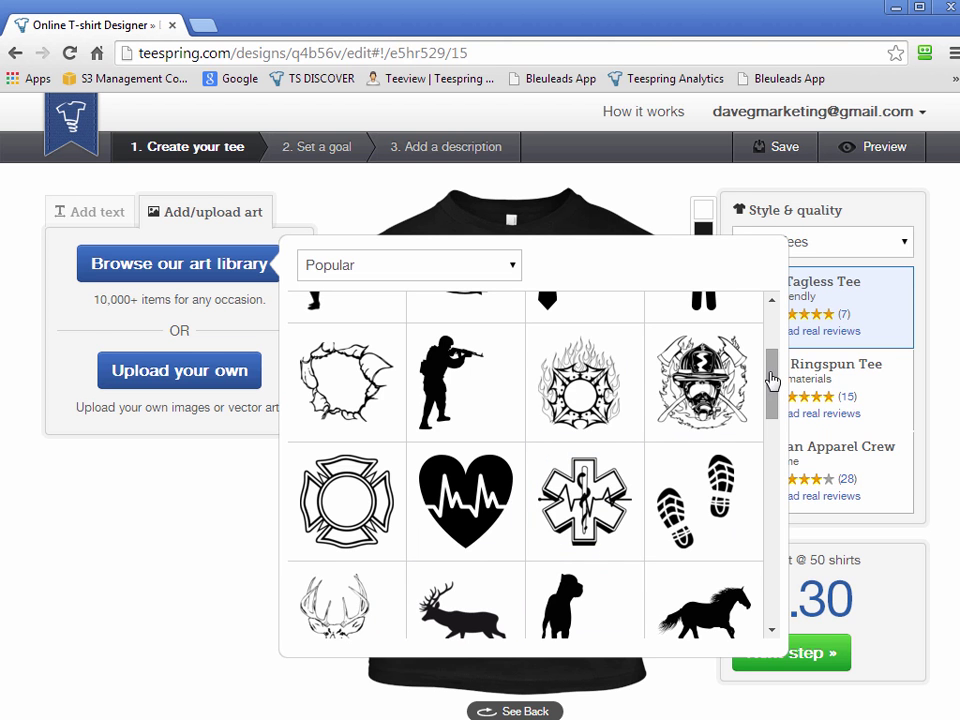
scroll(772, 380, "up", 1)
scroll(772, 380, "down", 1)
left_click(560, 472)
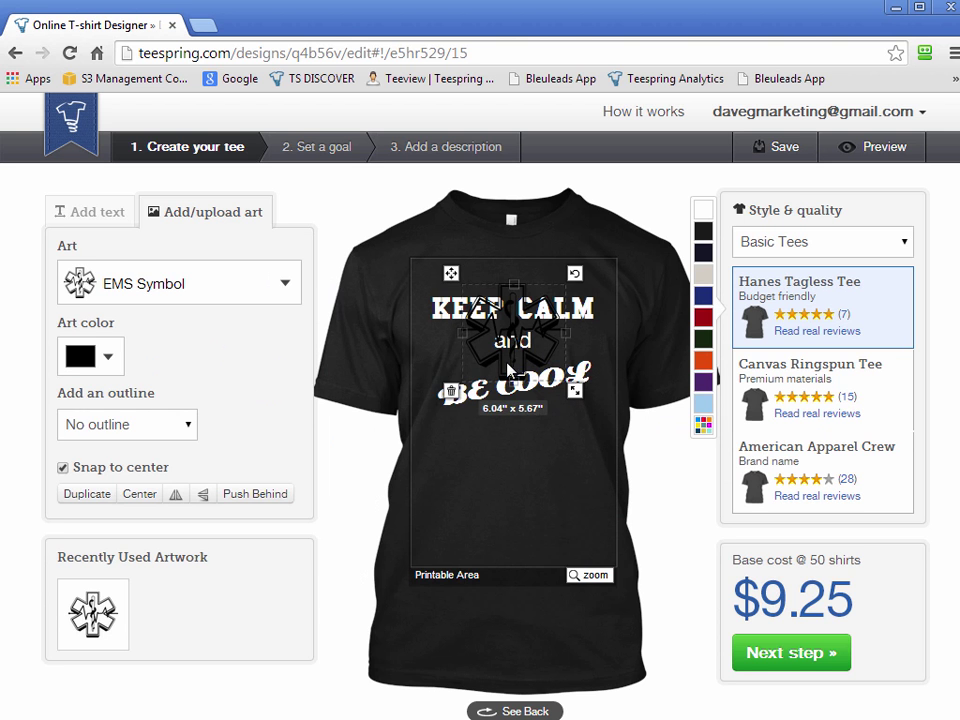
Step: Move the EMS symbol down so it sits centred below "BE COOL" and colour it yellow
left_click(525, 388)
left_click(480, 355)
left_click_drag(454, 332, 451, 430)
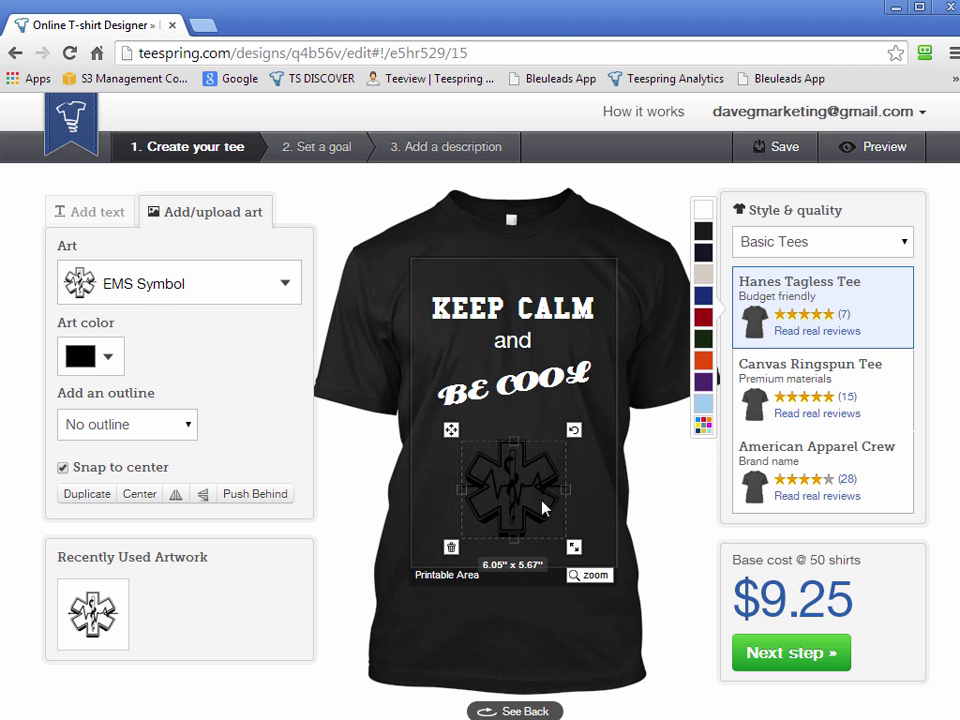
left_click(85, 358)
left_click(147, 385)
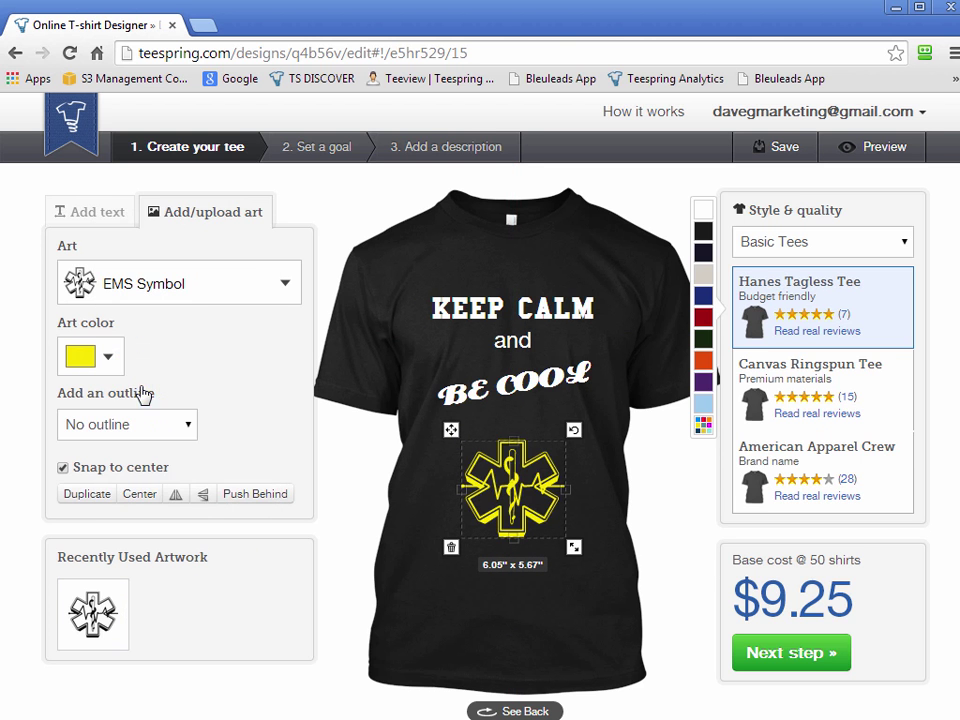
left_click(583, 645)
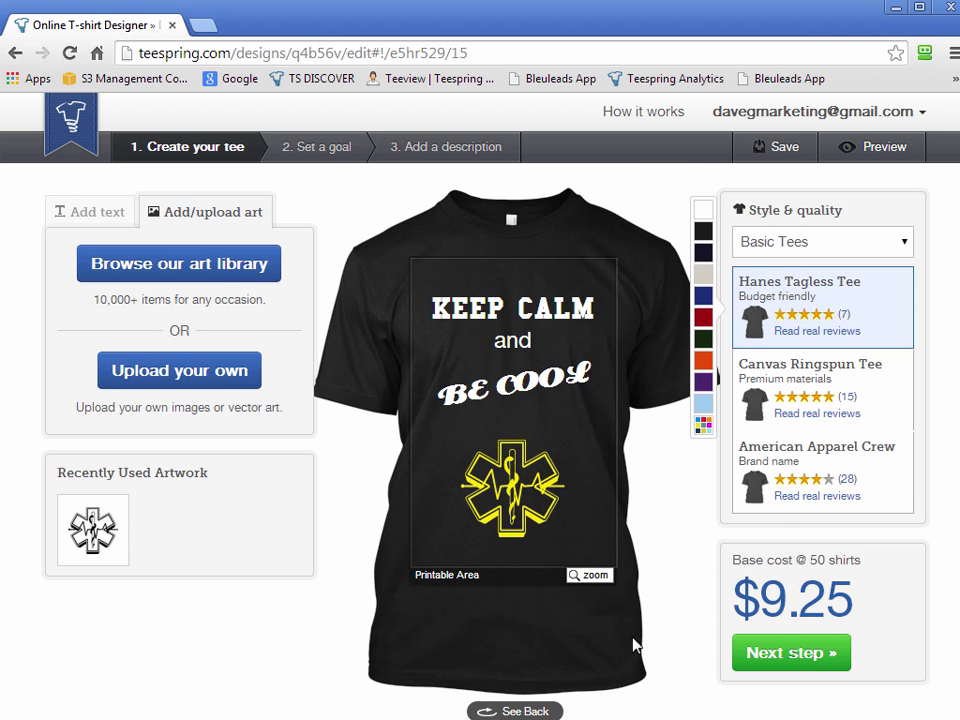
Step: Look through the art library's Military artwork, including its Weapons subcategory, and close the library without adding anything
left_click(212, 268)
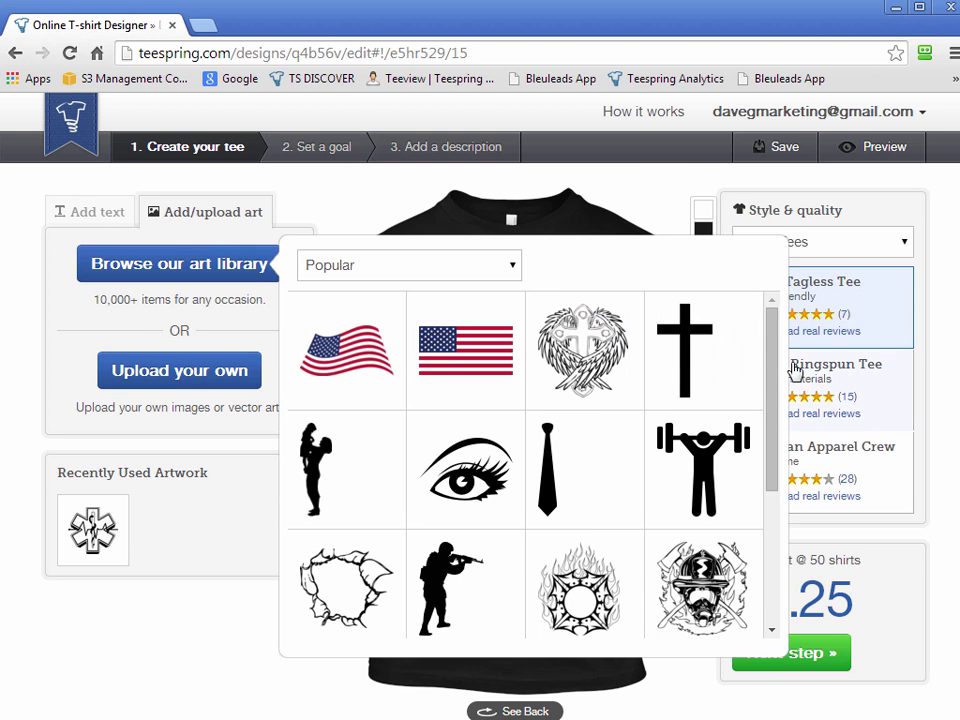
left_click_drag(778, 347, 797, 311)
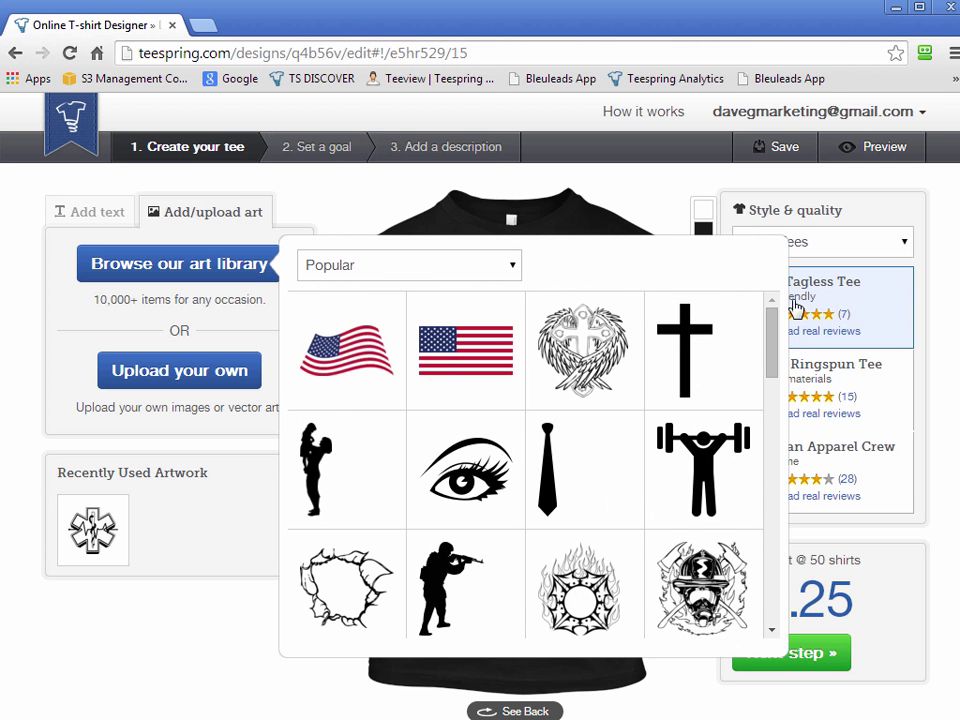
left_click(401, 268)
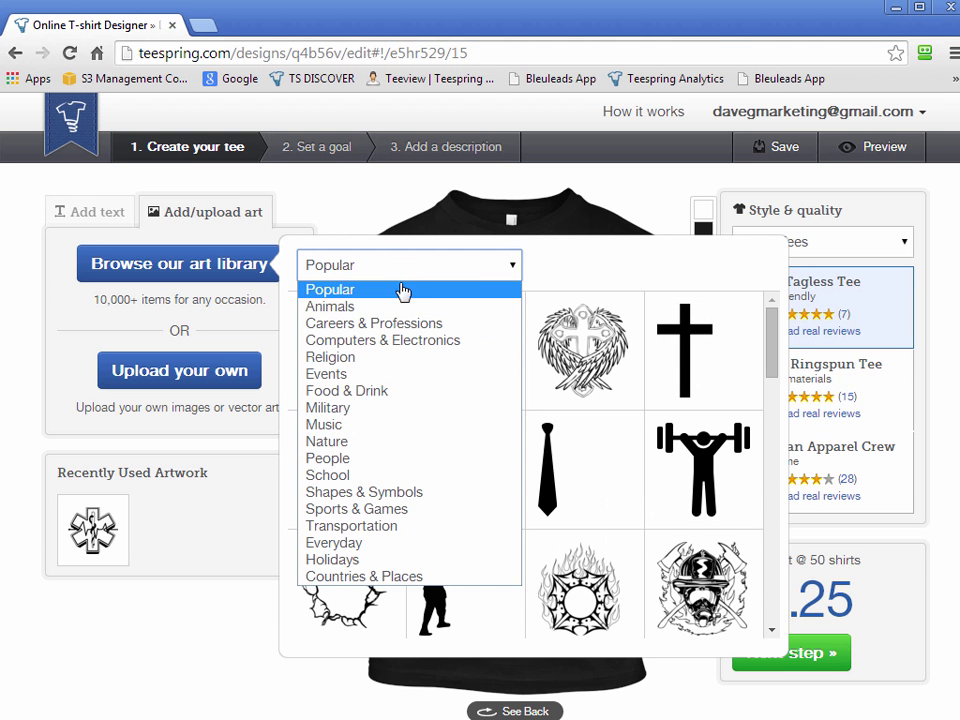
left_click(370, 409)
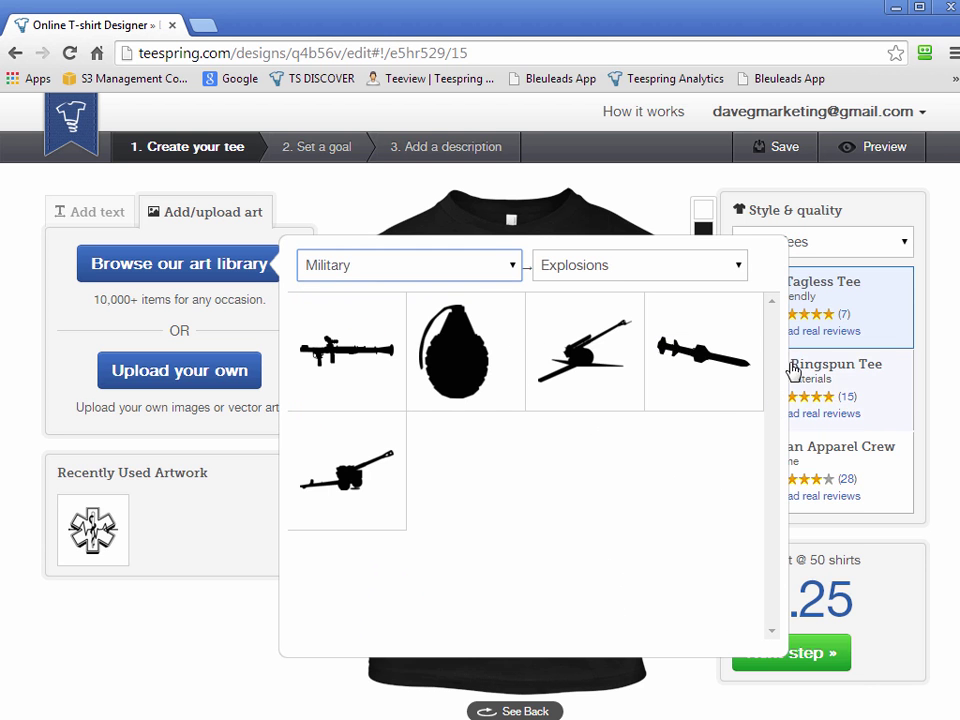
left_click(611, 263)
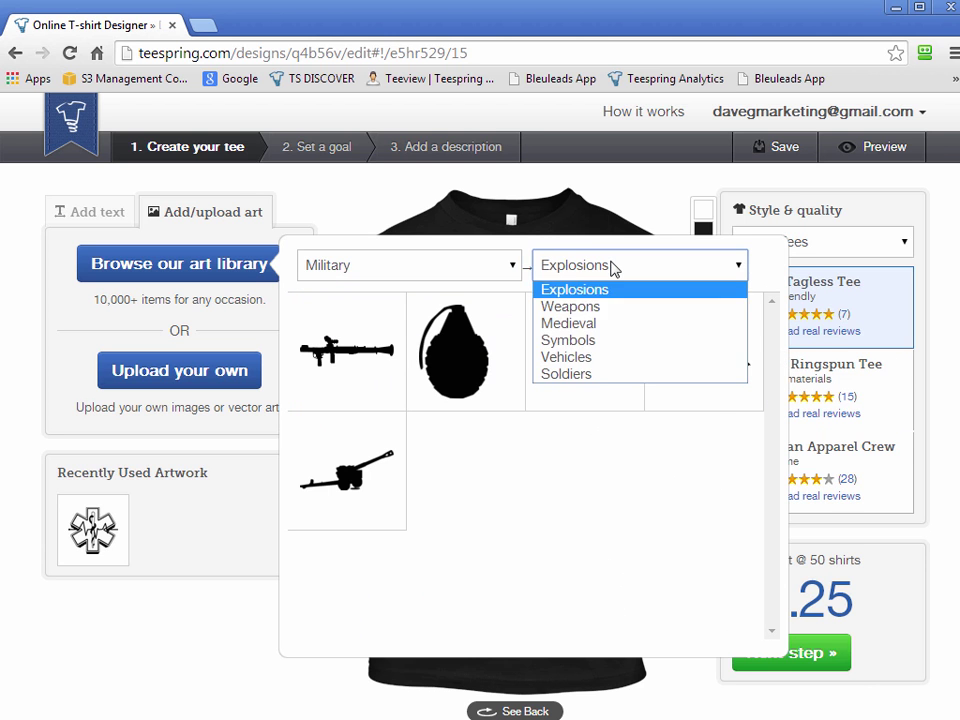
left_click(621, 307)
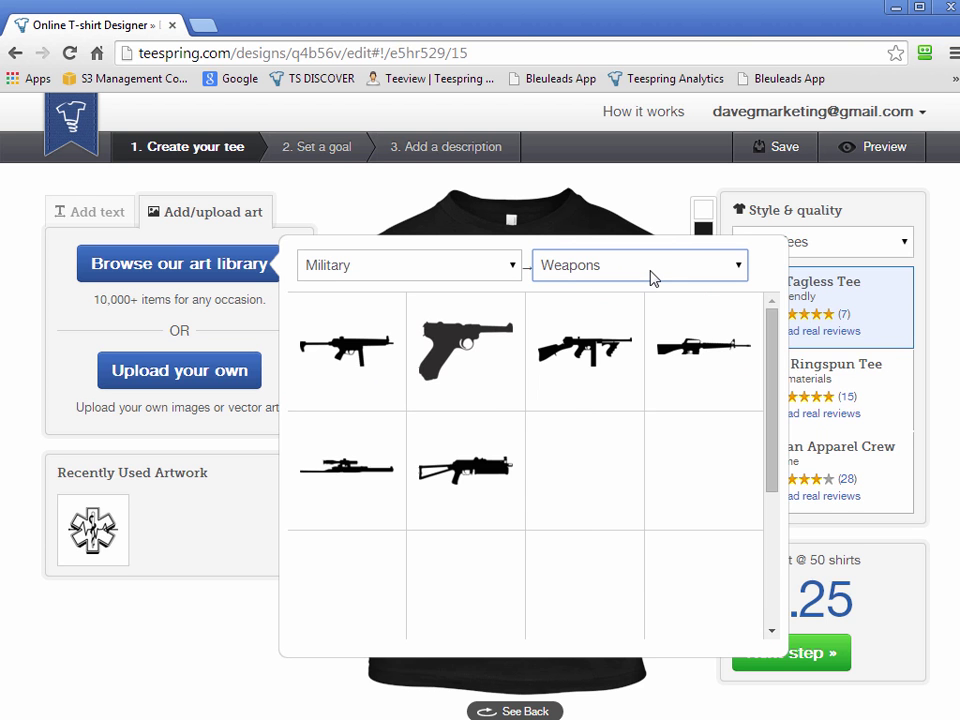
left_click_drag(775, 392, 774, 326)
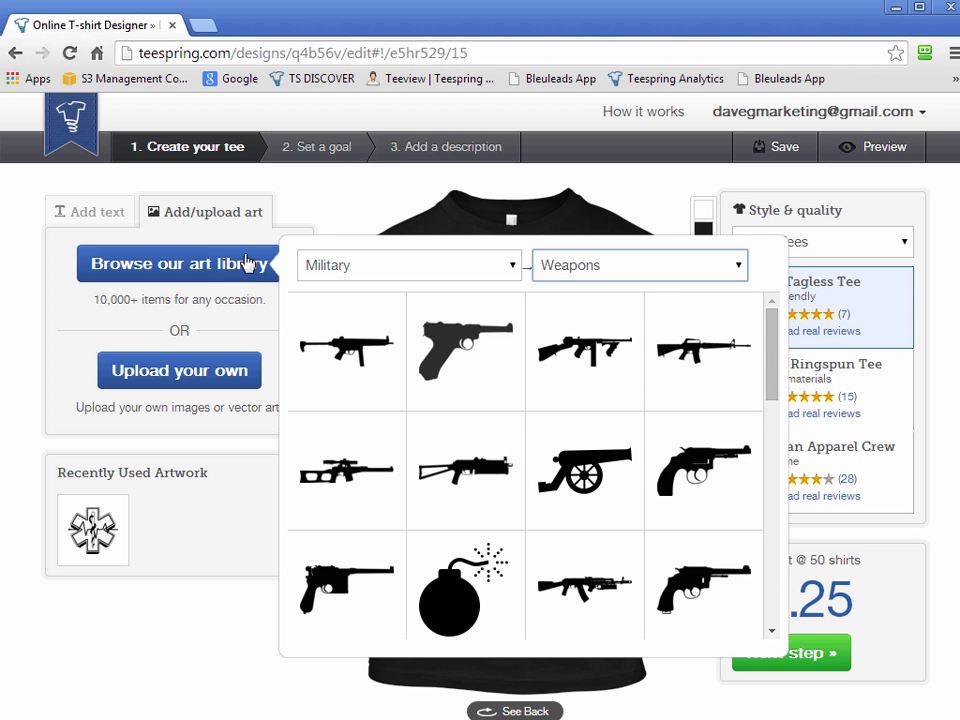
left_click(72, 264)
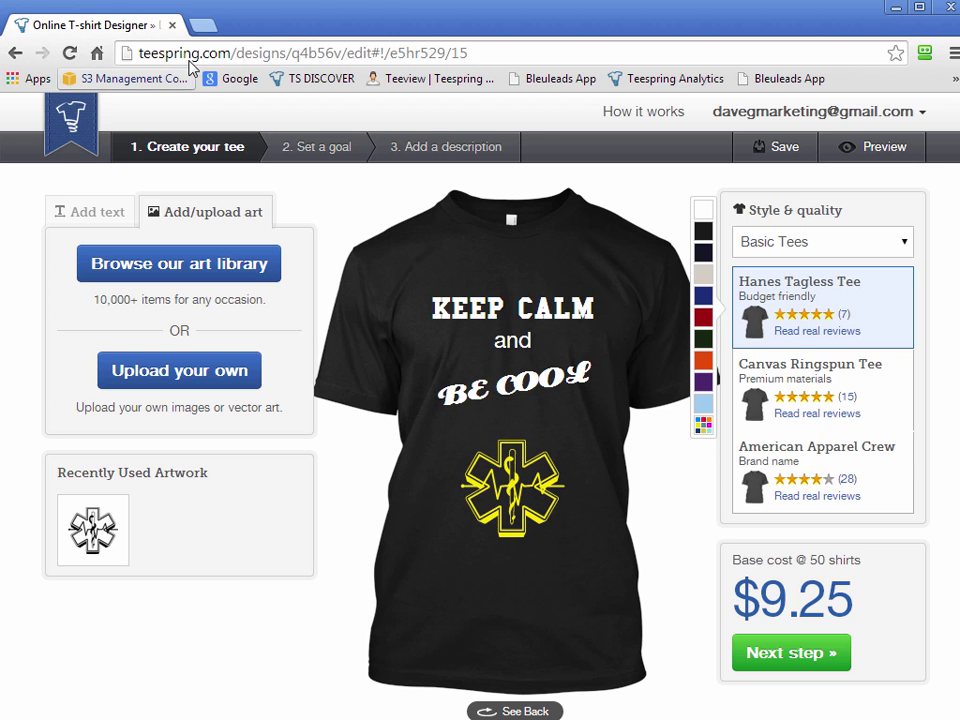
Step: Search Google for "funny hockey sayings" in a new tab and open the Hockey Slogans result in its own tab
left_click(203, 26)
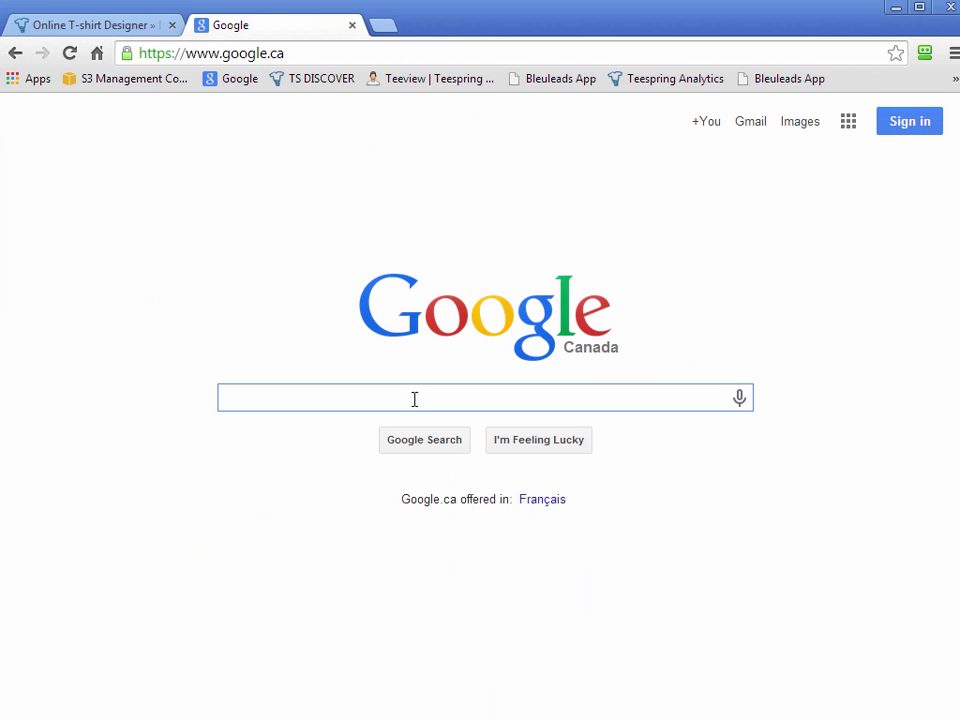
type("funny hocke")
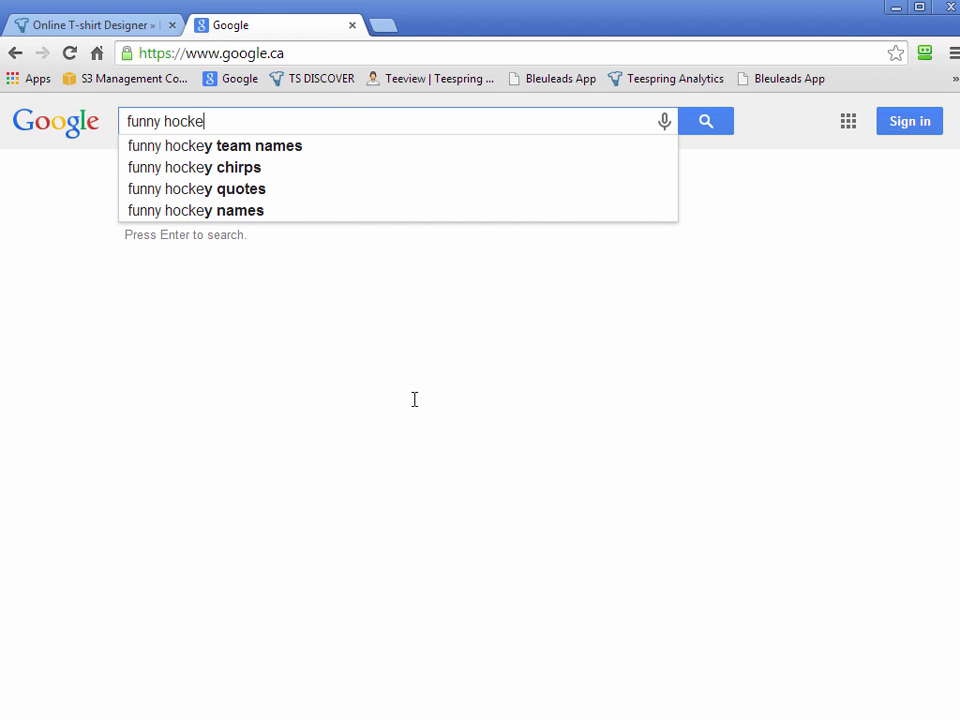
type("y sayings")
key("Return")
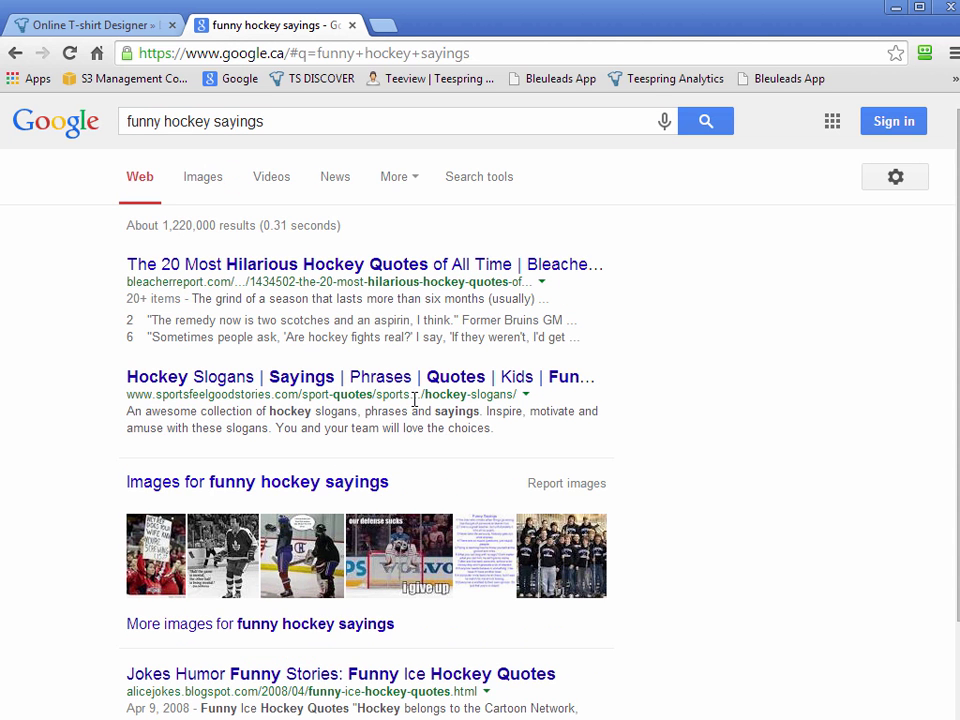
middle_click(193, 388)
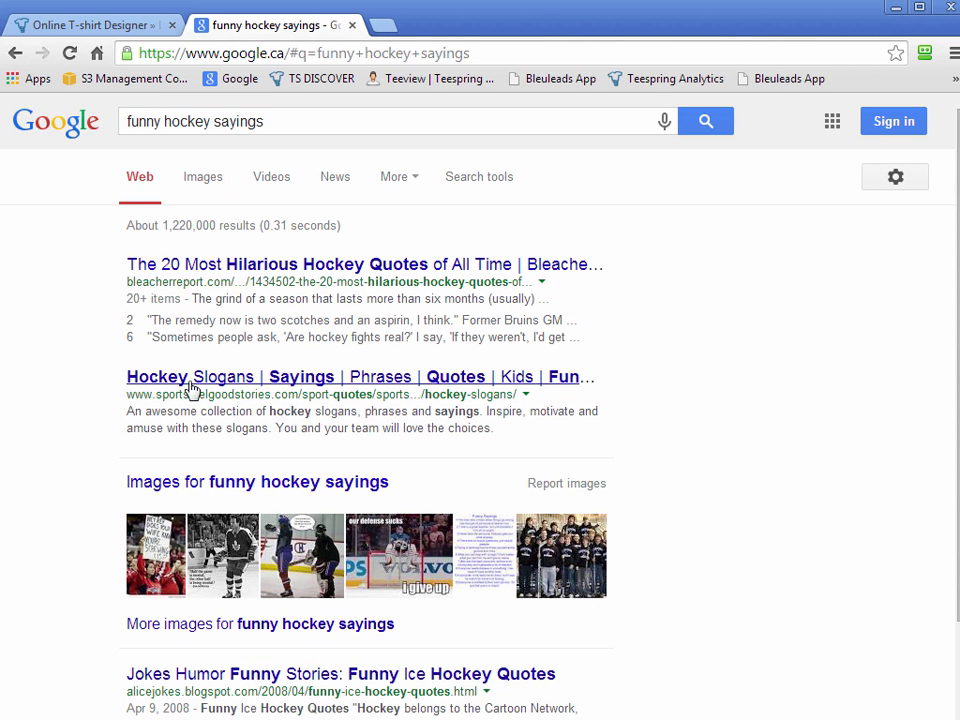
left_click(477, 22)
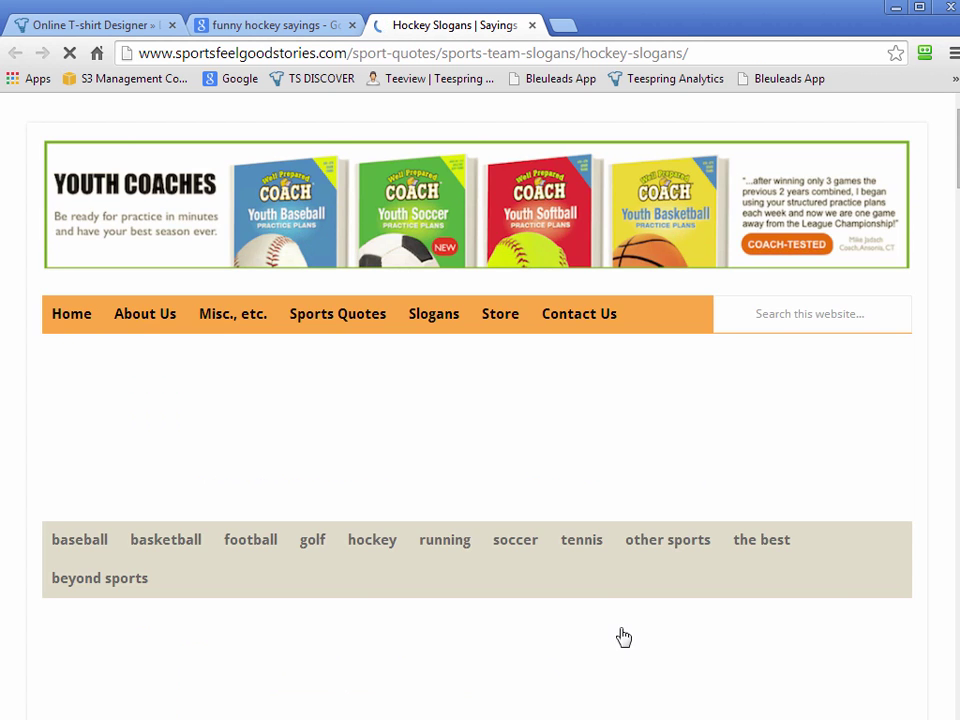
Step: Read through the hockey slogans page for shirt text ideas, dismissing the special offers sign-up, and return to the first slogans
scroll(649, 499, "down", 5)
scroll(670, 590, "down", 15)
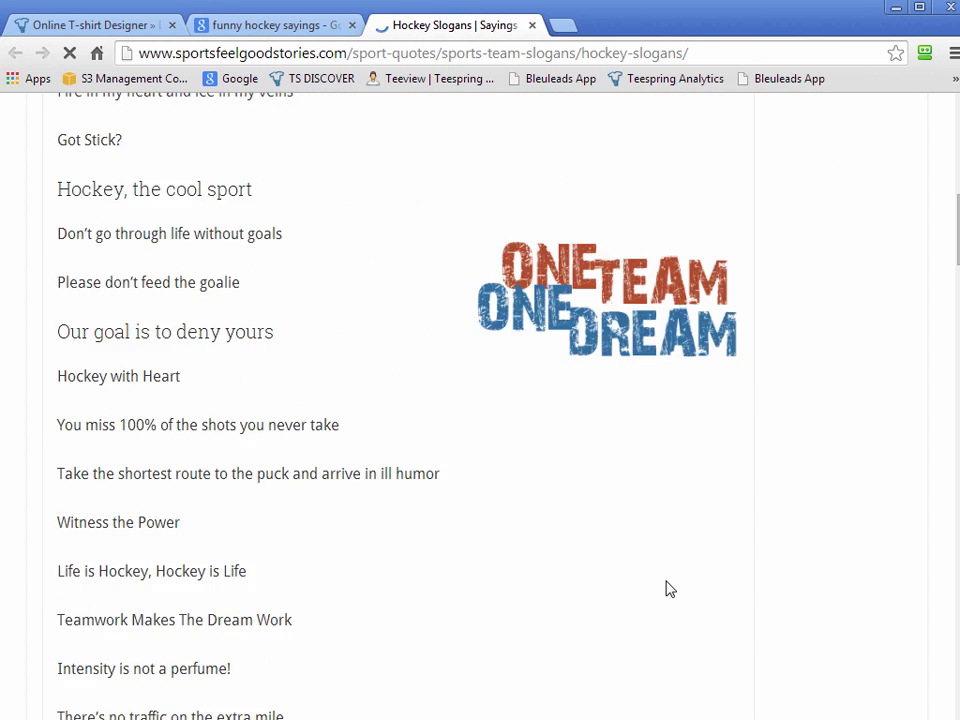
scroll(519, 487, "down", 15)
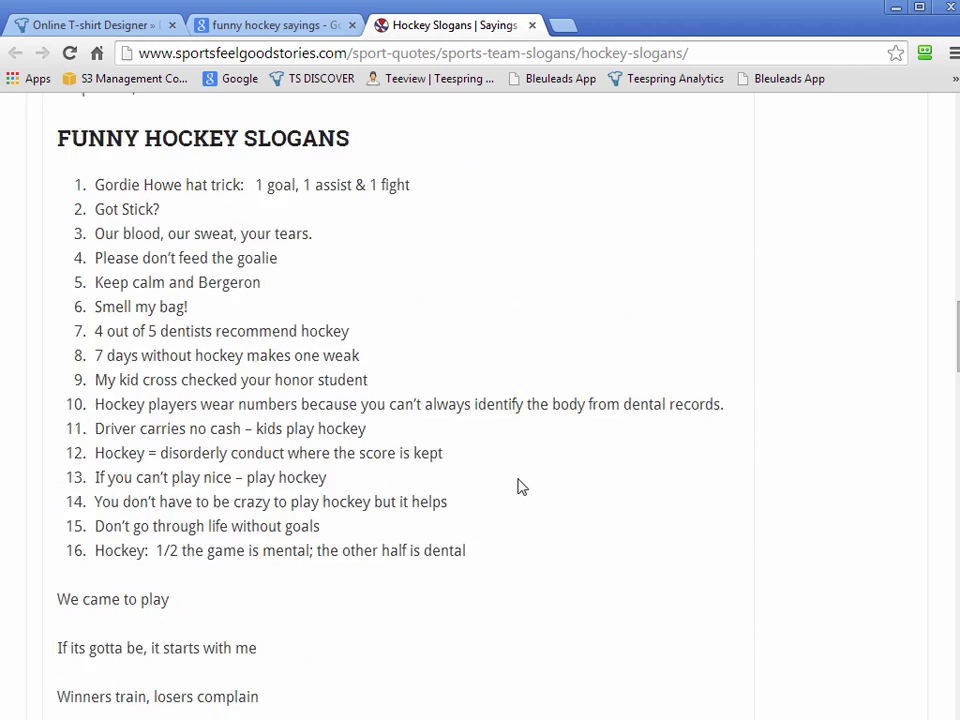
scroll(519, 487, "down", 10)
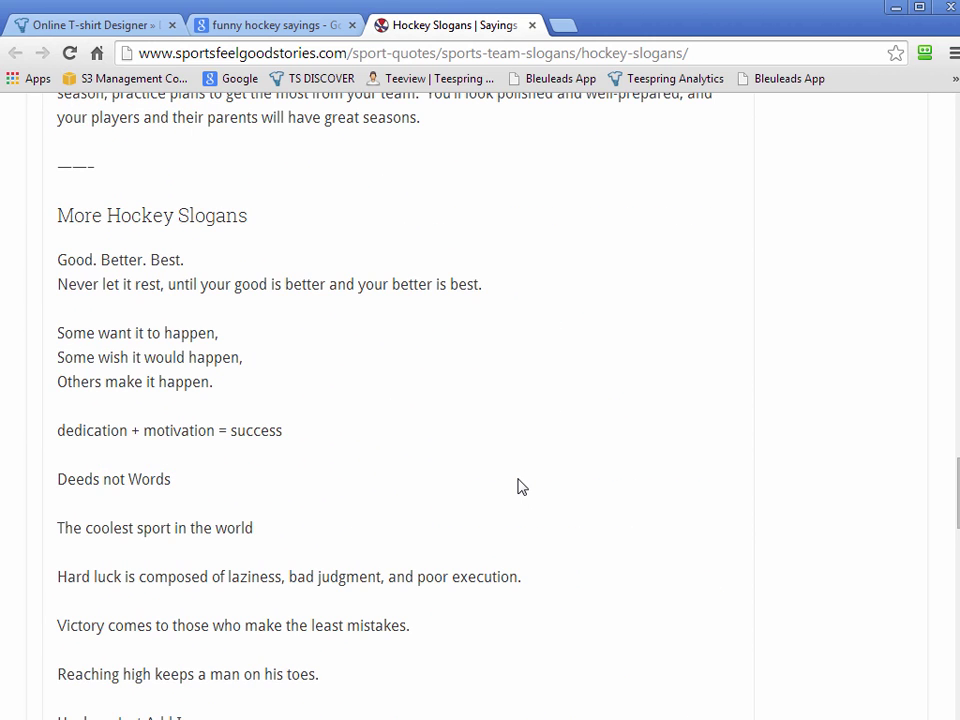
scroll(519, 487, "down", 2)
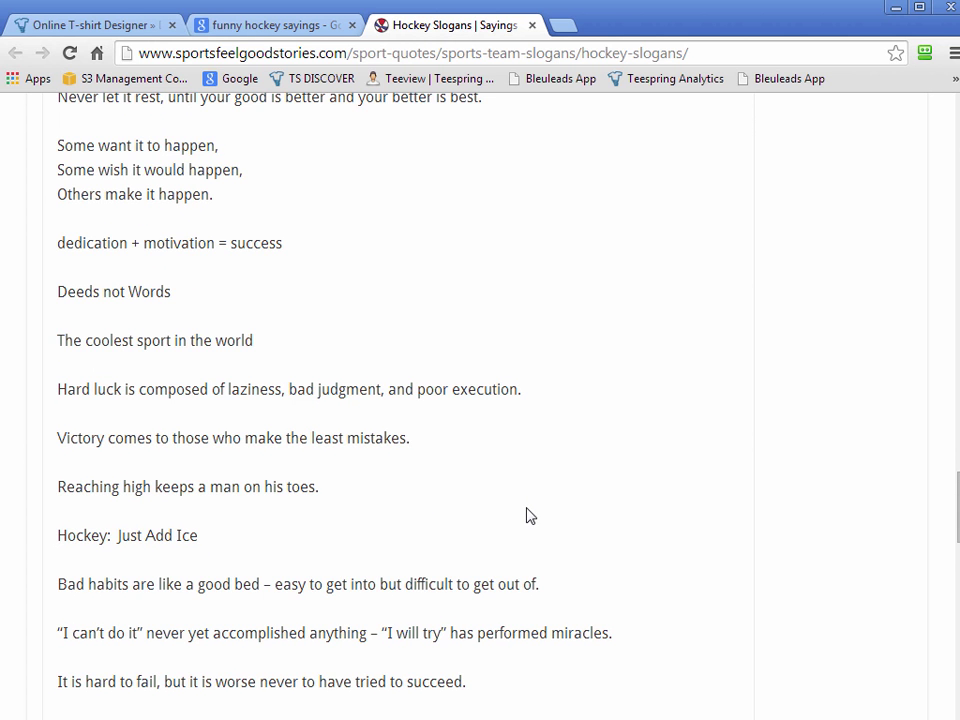
scroll(530, 516, "down", 2)
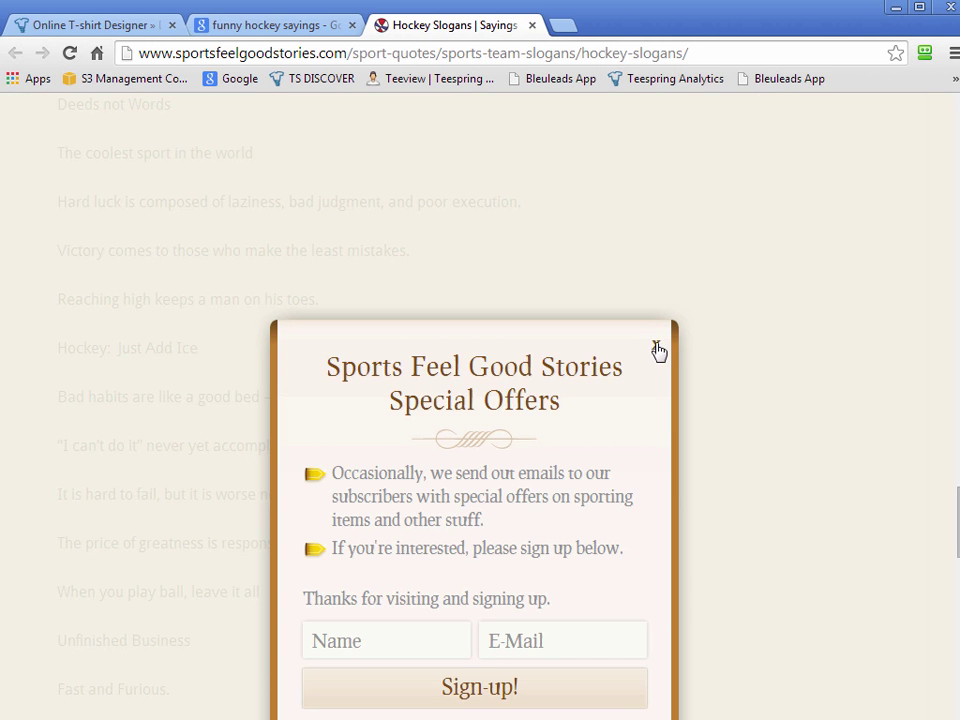
left_click(656, 342)
scroll(930, 450, "up", 1)
left_click_drag(956, 515, 953, 214)
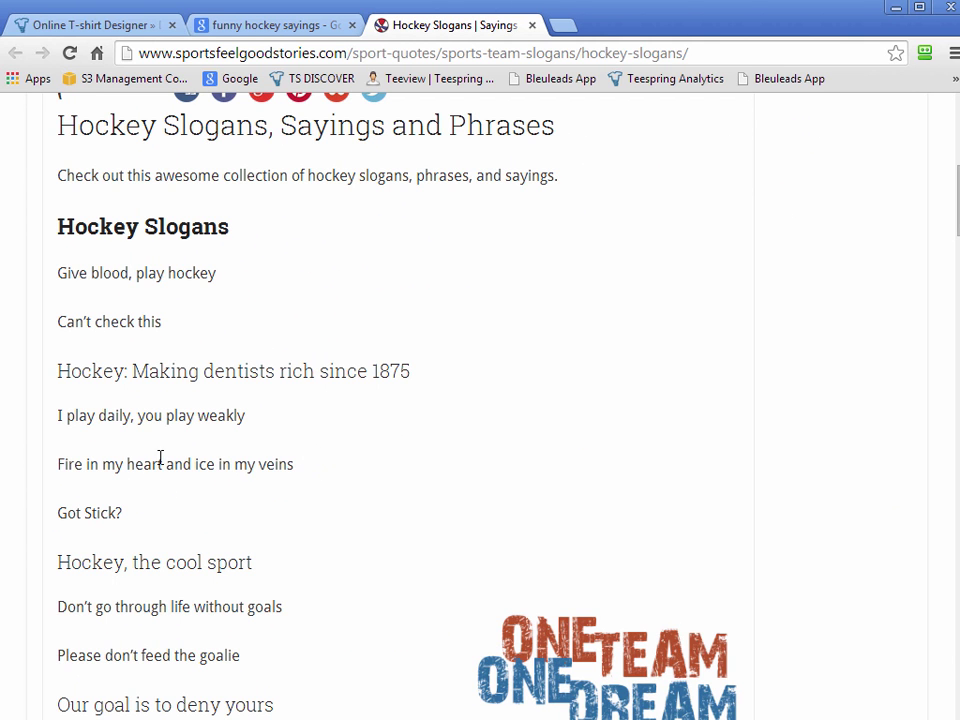
Step: Add the Hockey Skull artwork from the art library's Sports & Games, Winter Sports category to the Teespring shirt design
left_click(95, 25)
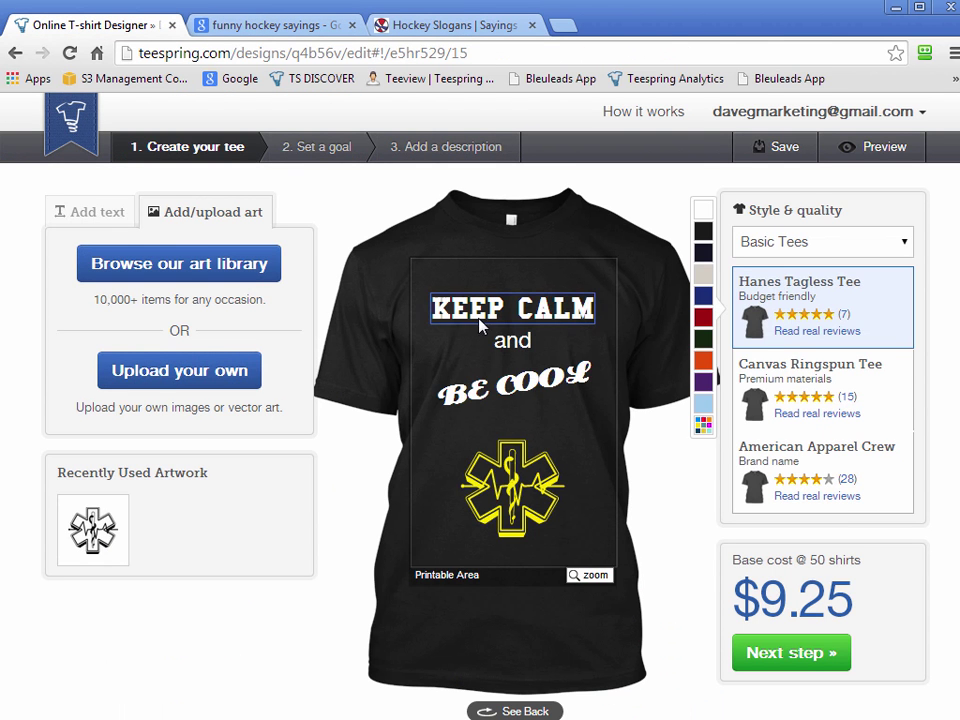
left_click(193, 275)
left_click(475, 268)
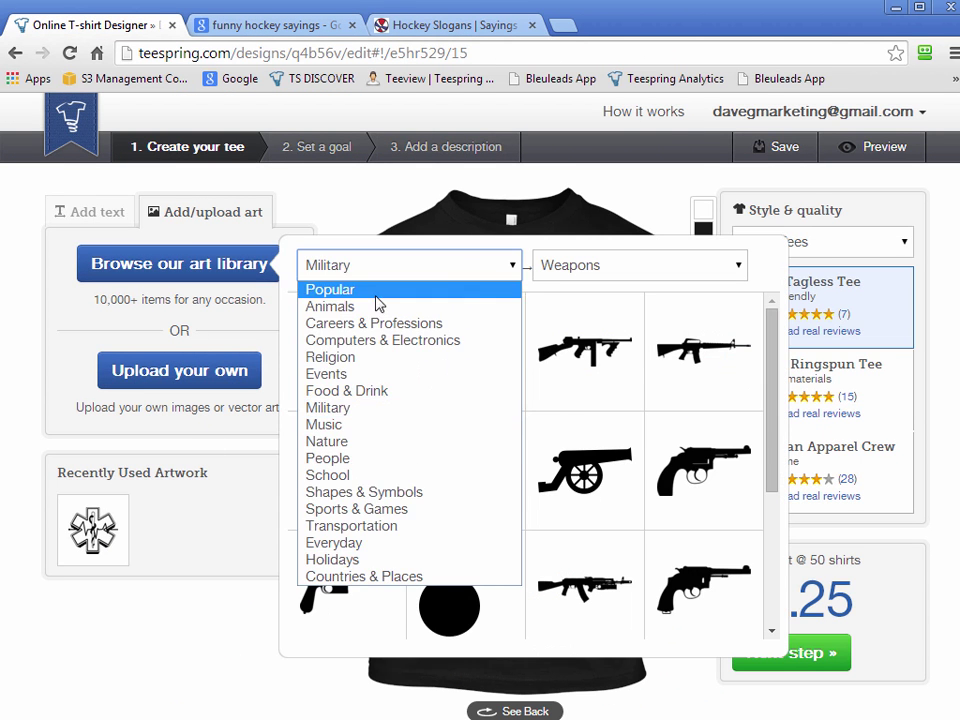
left_click(367, 510)
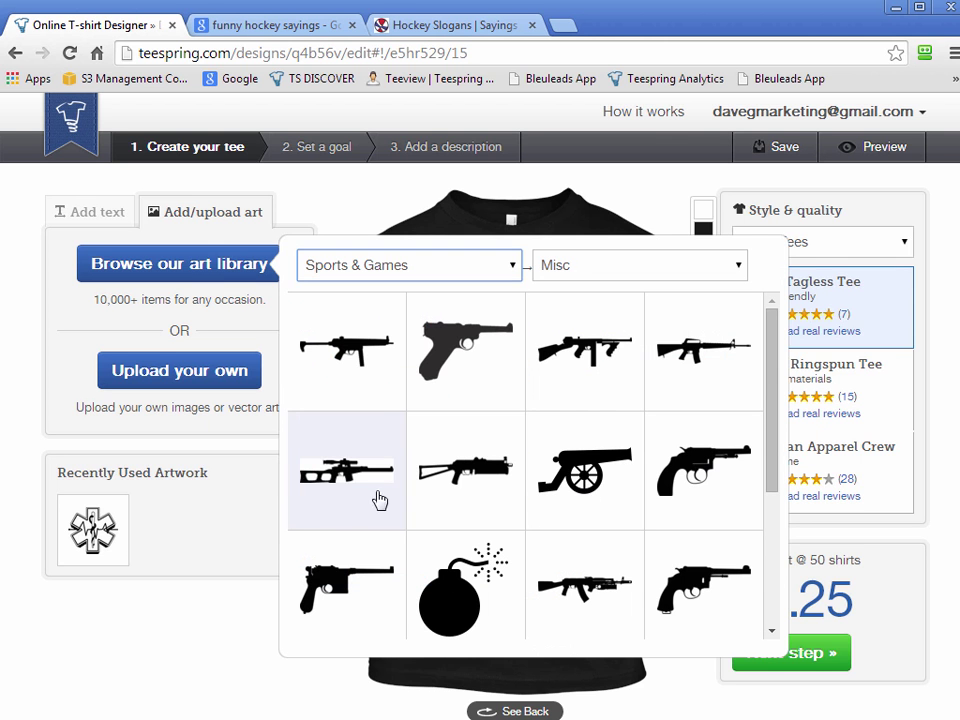
left_click(622, 270)
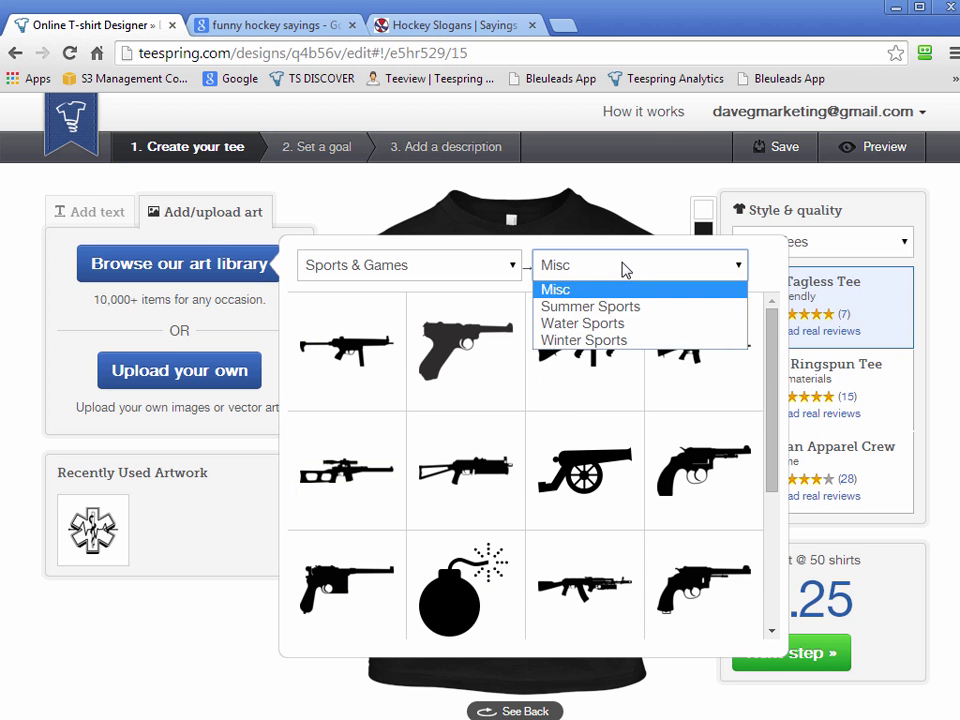
left_click(653, 339)
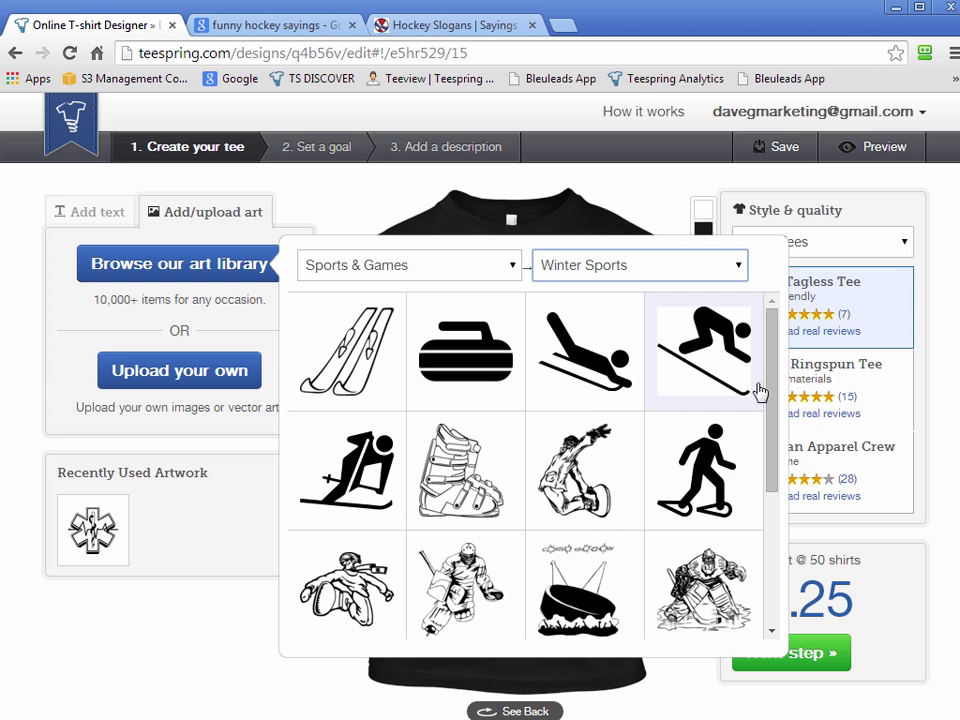
scroll(771, 396, "down", 1)
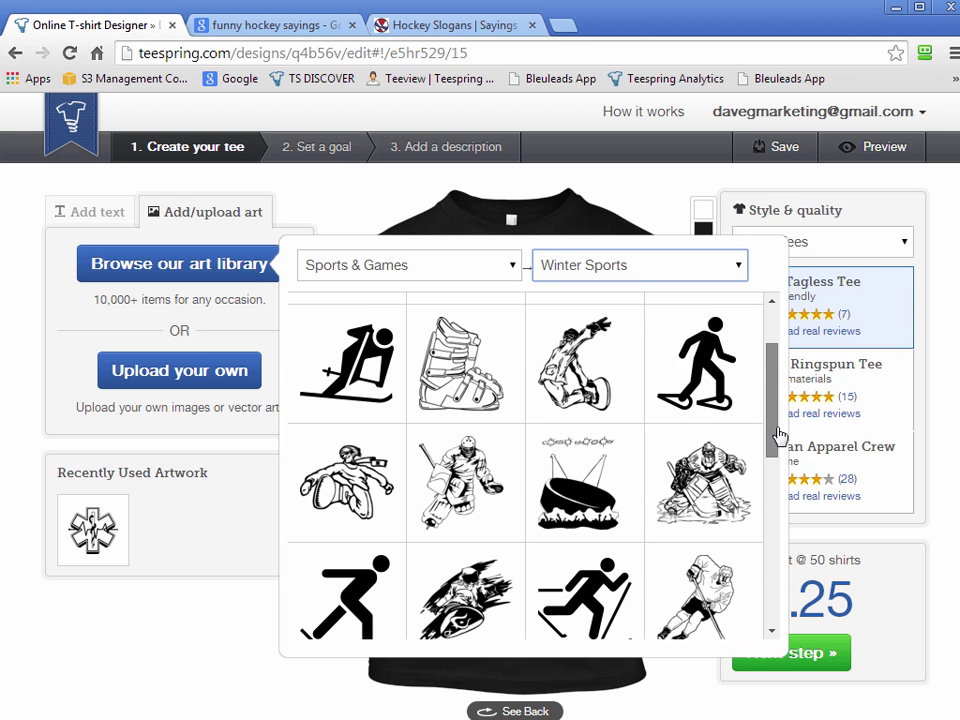
scroll(735, 550, "down", 1)
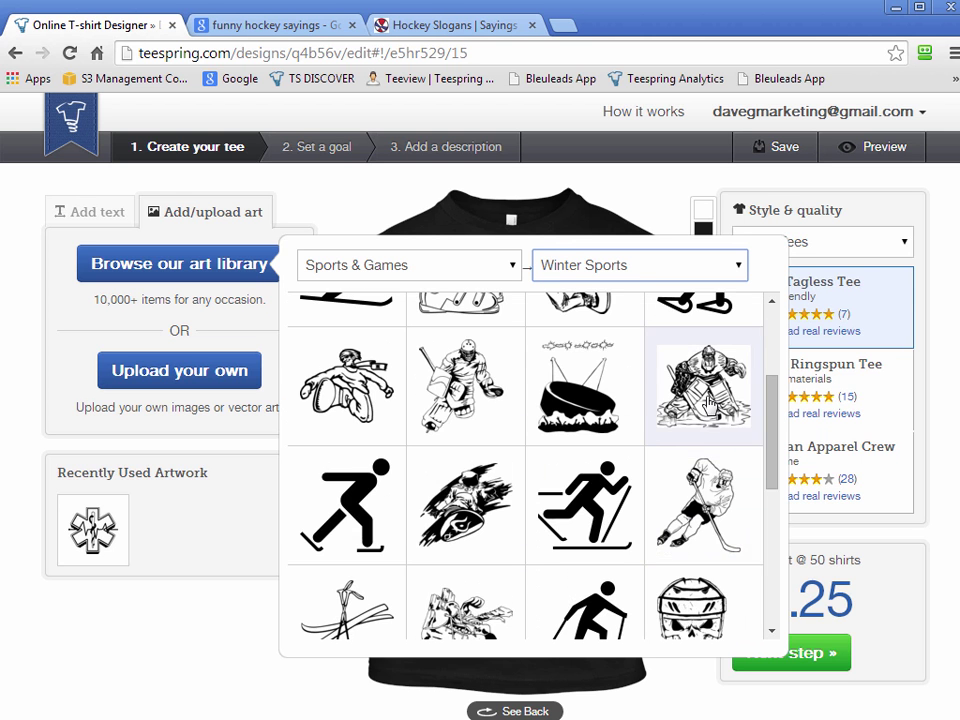
scroll(530, 522, "down", 1)
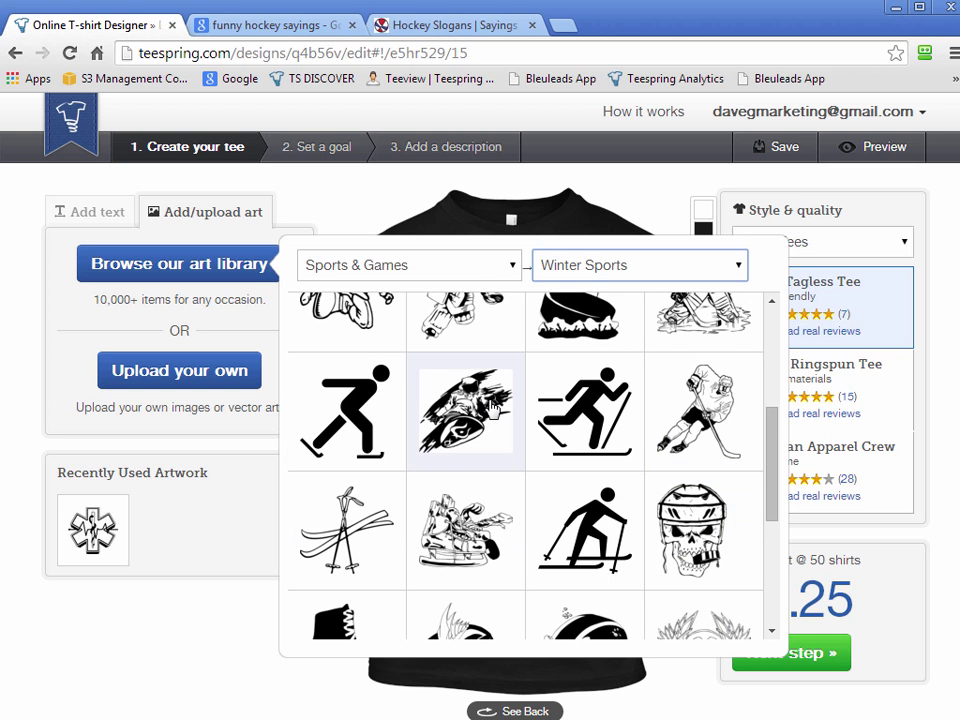
scroll(633, 540, "down", 1)
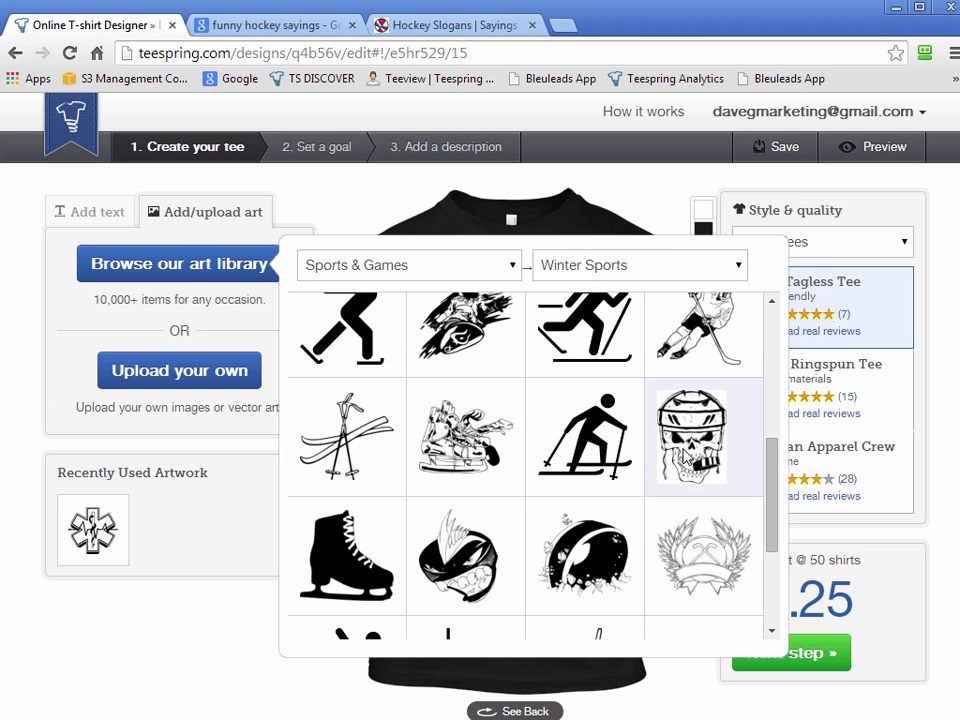
left_click(705, 410)
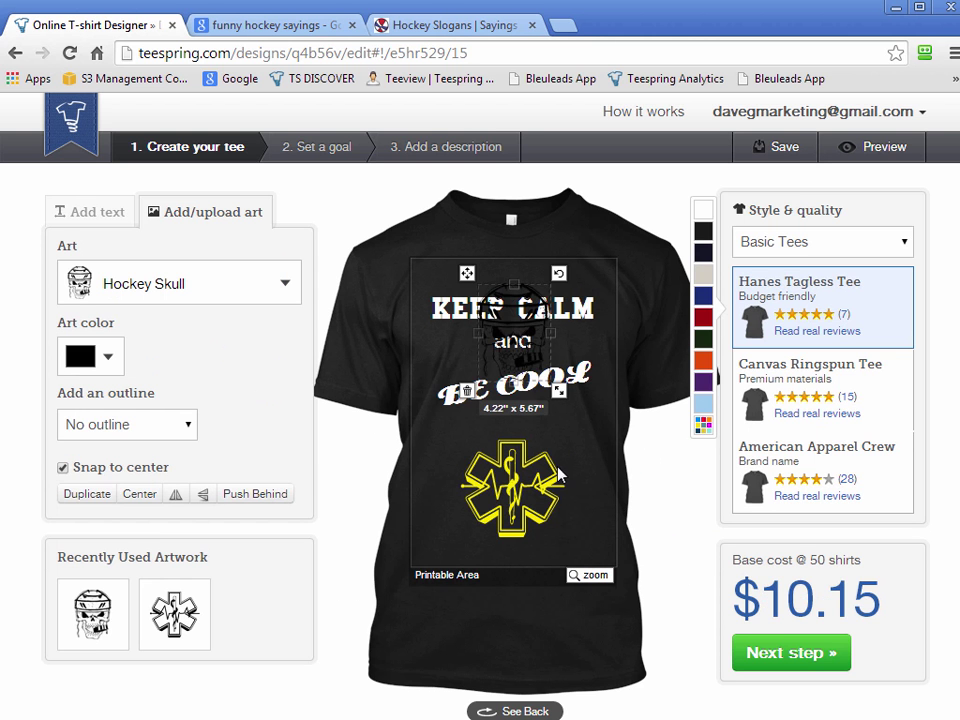
Step: Replace the EMS symbol by deleting it, and place the hockey skull centred below "BE COOL" in white
left_click_drag(535, 405, 536, 474)
left_click(543, 518)
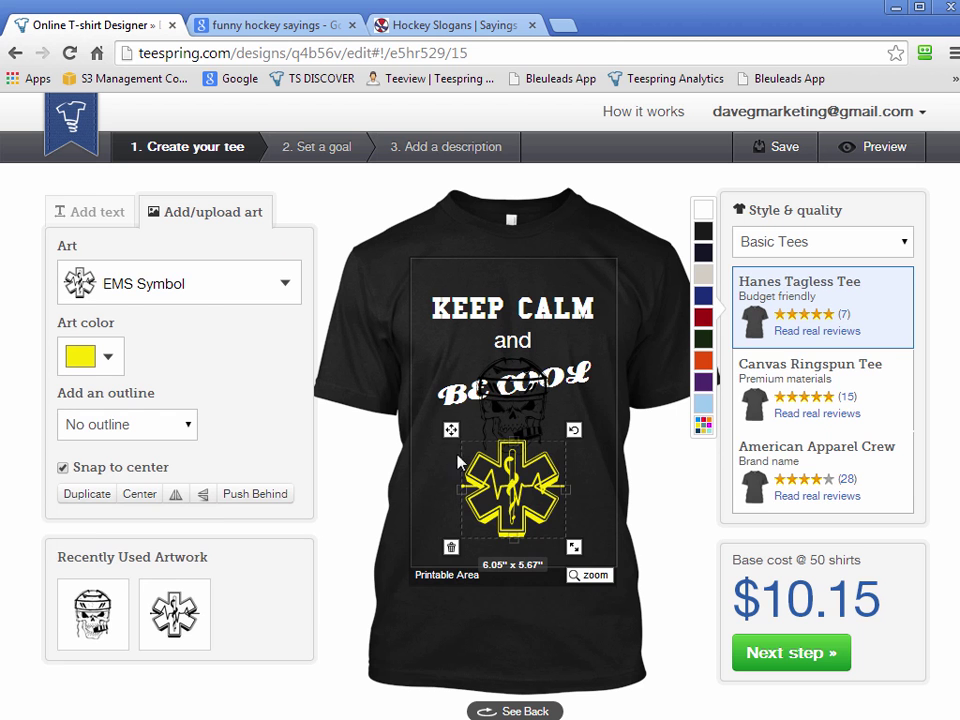
left_click(451, 547)
left_click_drag(553, 422, 527, 469)
left_click(100, 356)
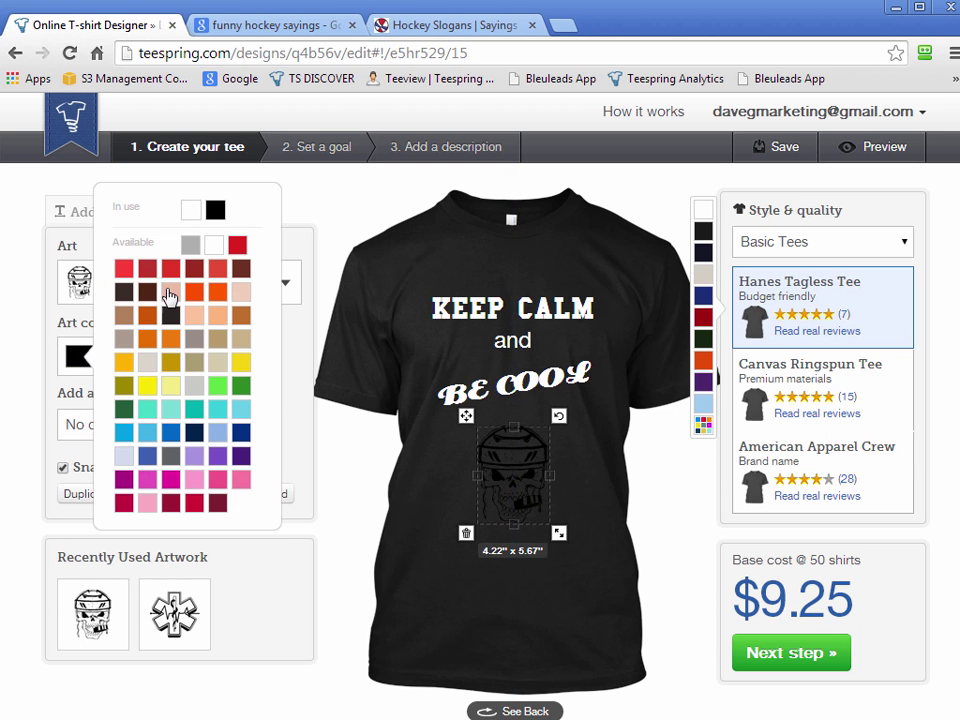
left_click(190, 212)
left_click(569, 645)
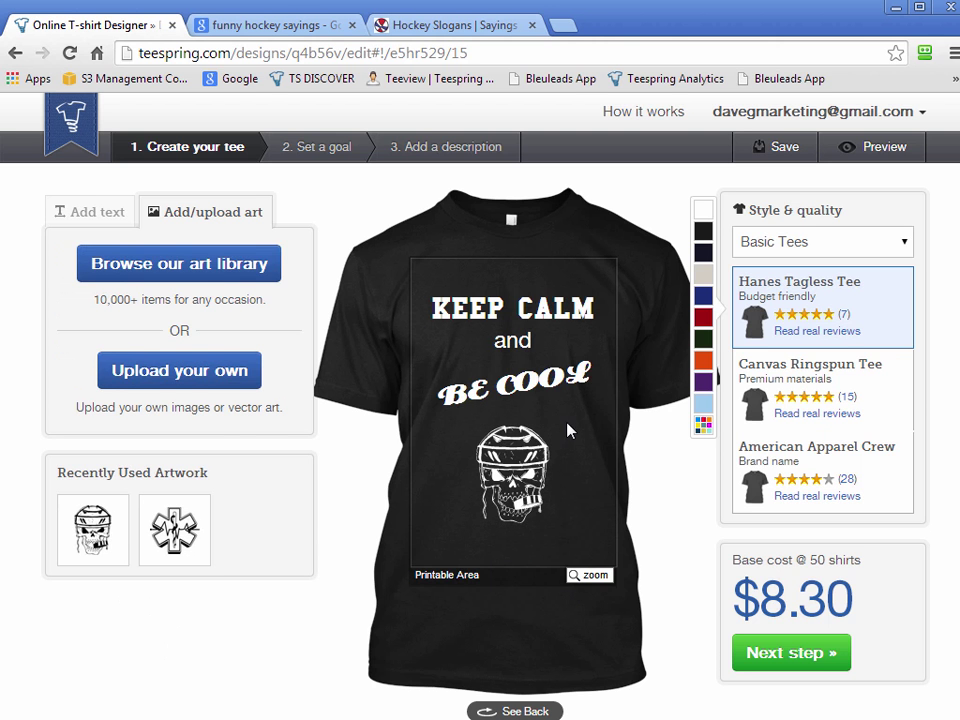
Step: Check the hockey slogans page for wording and change the shirt's "KEEP CALM" text to "FIRE IN MY"
left_click(290, 28)
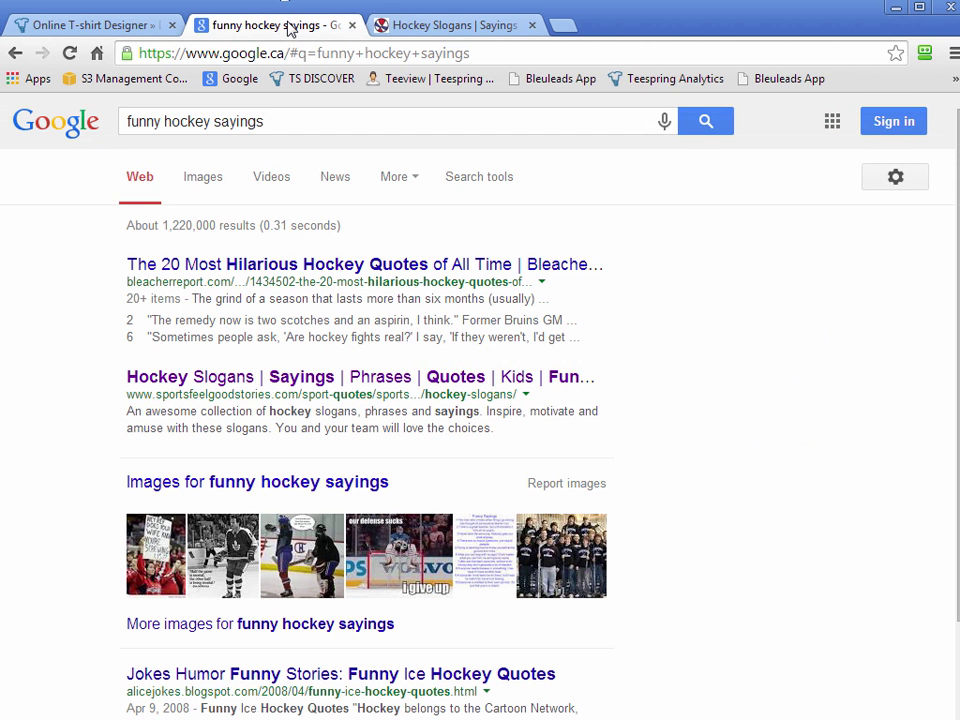
left_click(439, 24)
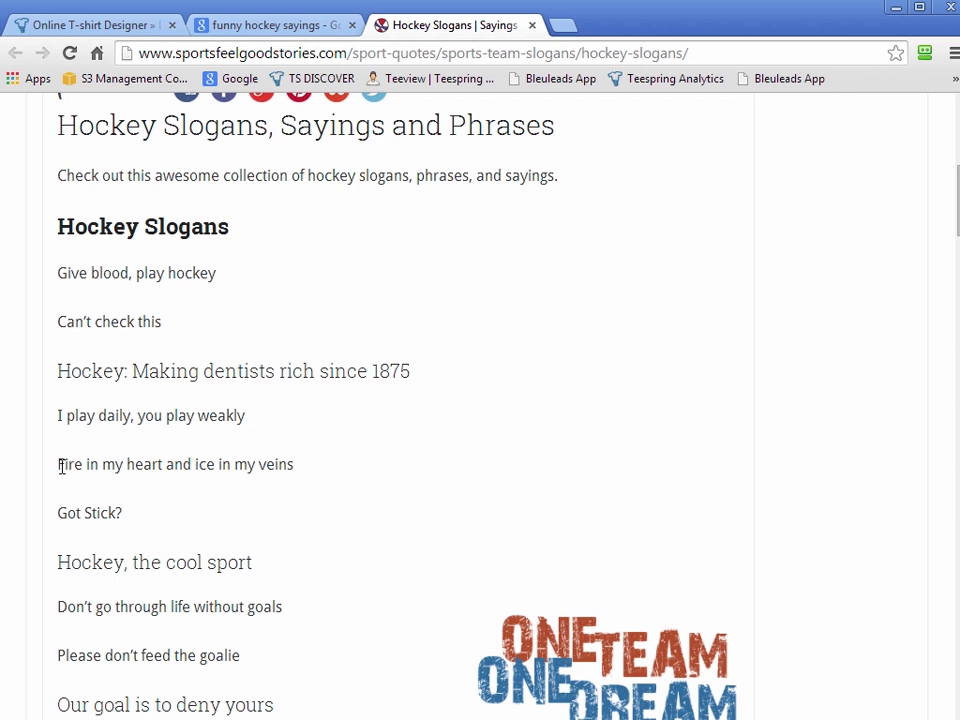
left_click(133, 28)
left_click(512, 308)
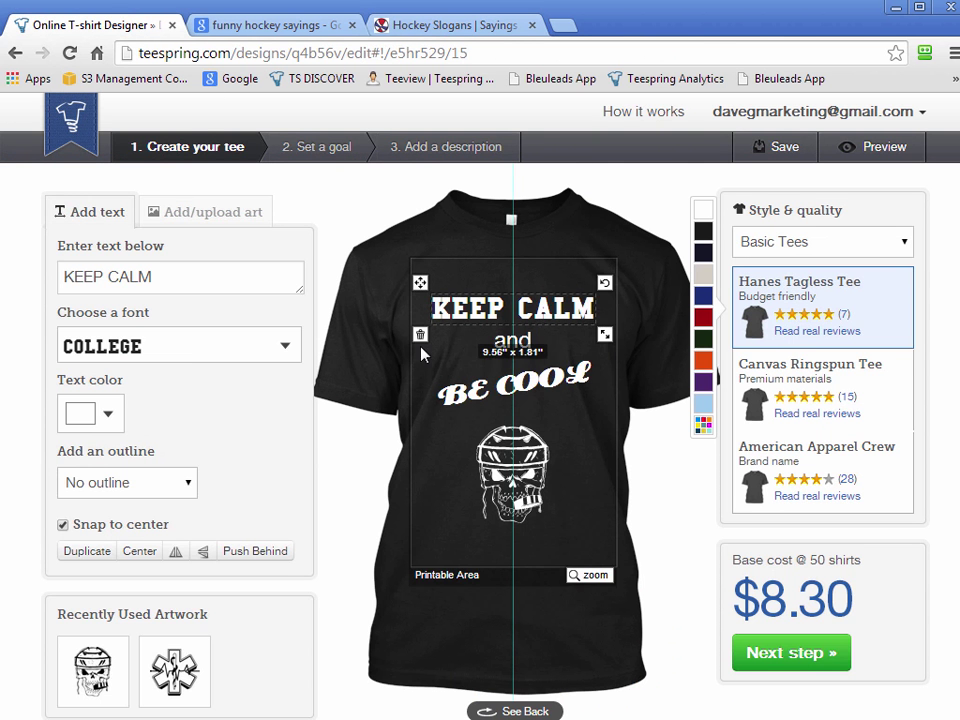
left_click_drag(152, 276, 60, 286)
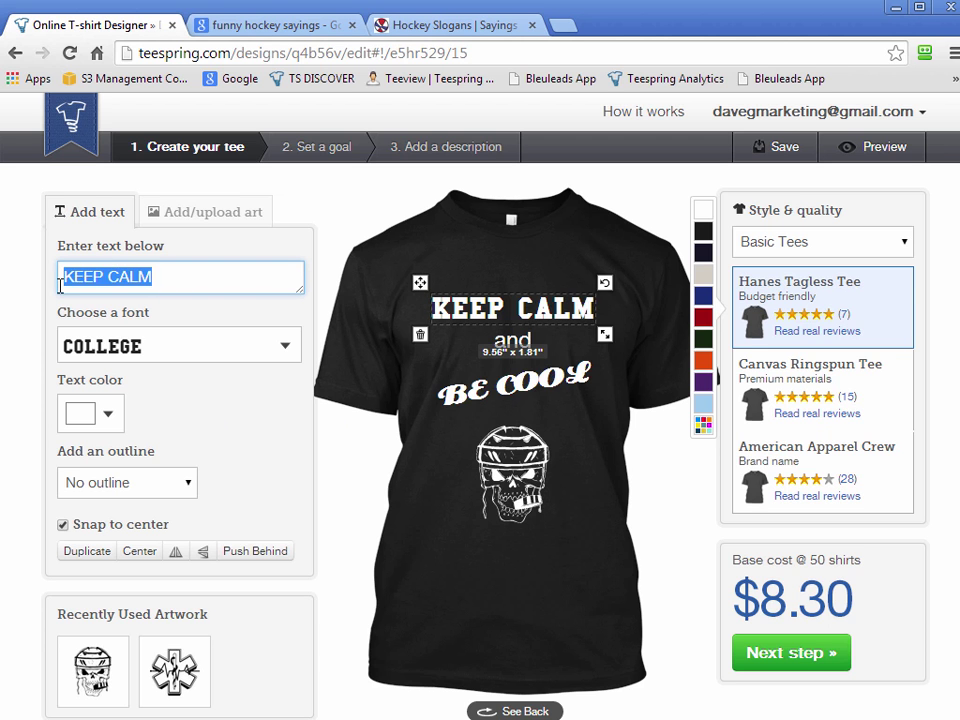
type("FIRE IN MY")
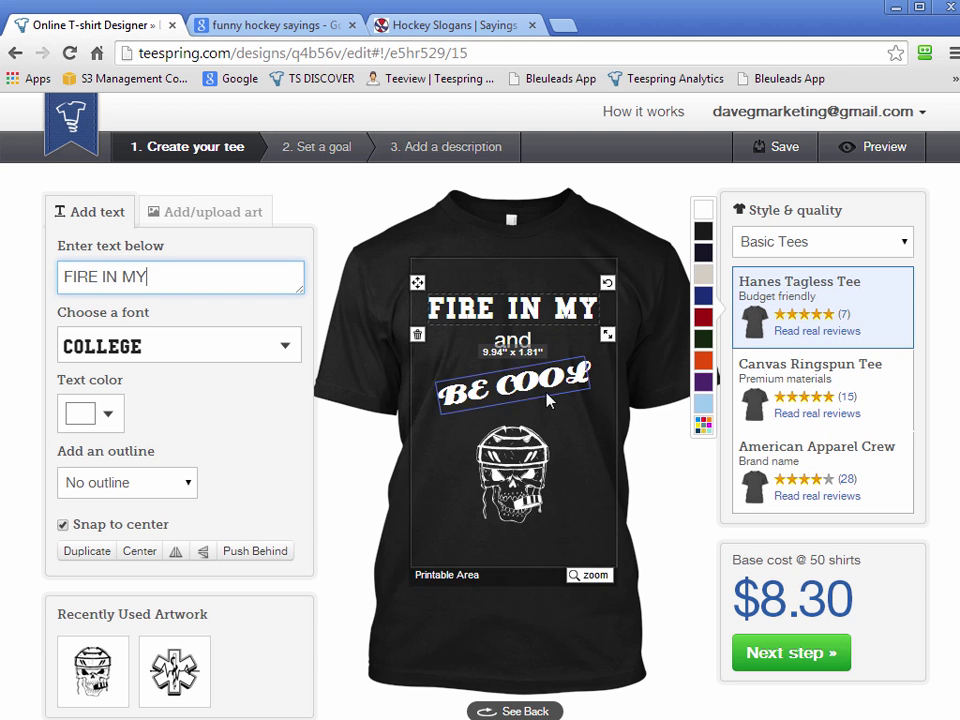
Step: Change the shirt's "and" text to "HEART" and its "BE COOL" text to "ICE IN MY"
left_click(512, 340)
key("ctrl+a")
type("HEART")
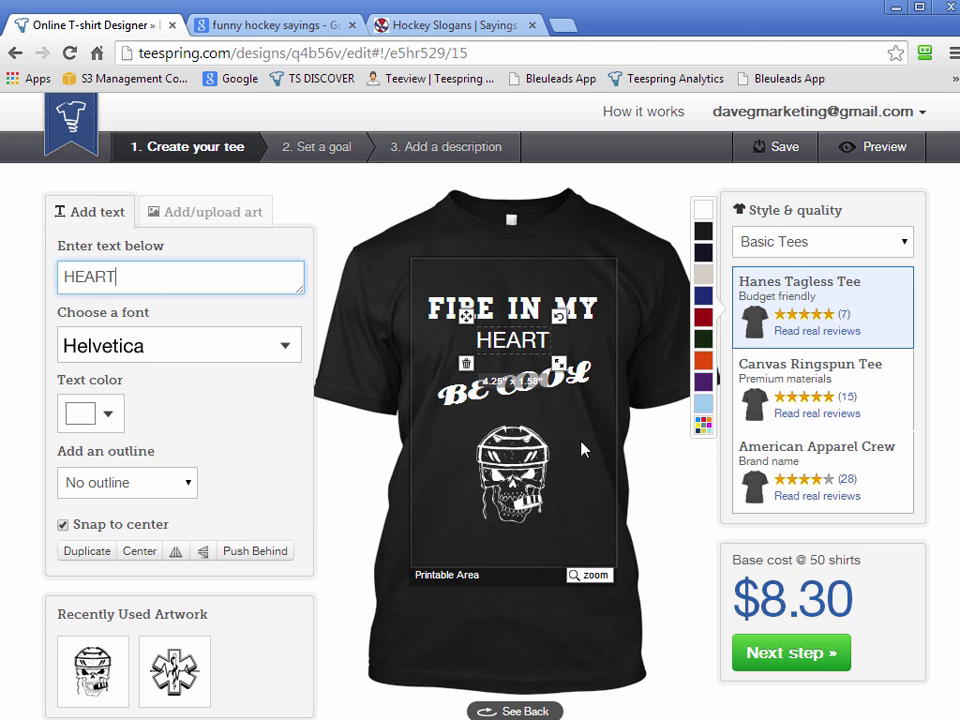
left_click(580, 390)
left_click_drag(174, 274, 17, 274)
key("BackSpace")
type("IC E IN MY")
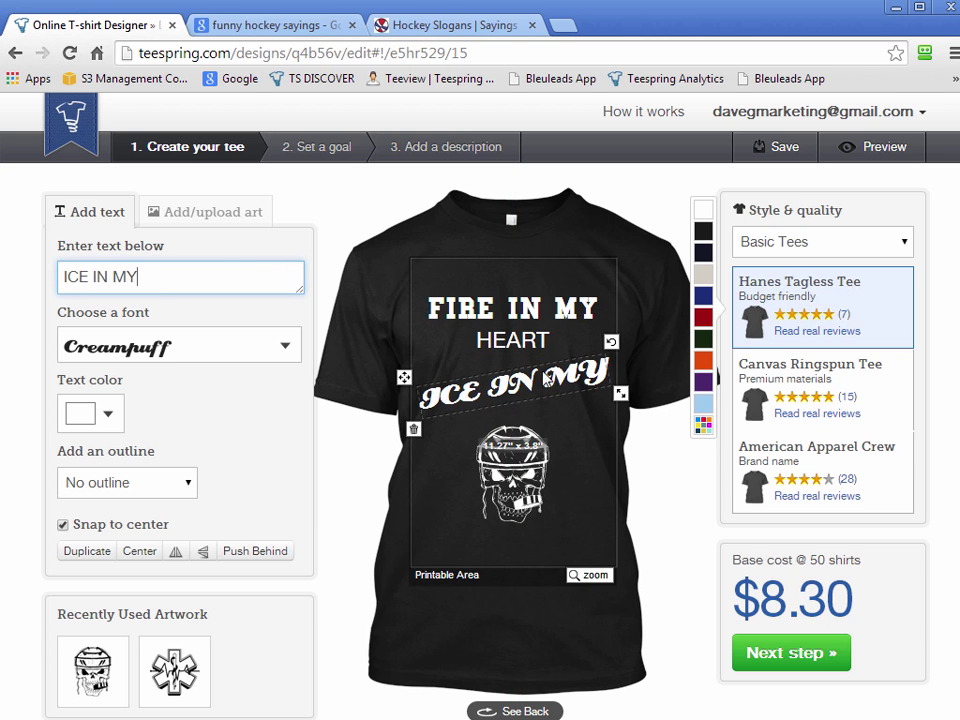
Step: Move the hockey skull down to the bottom of the printable area and shift "ICE IN MY" up closer to "HEART"
left_click(524, 468)
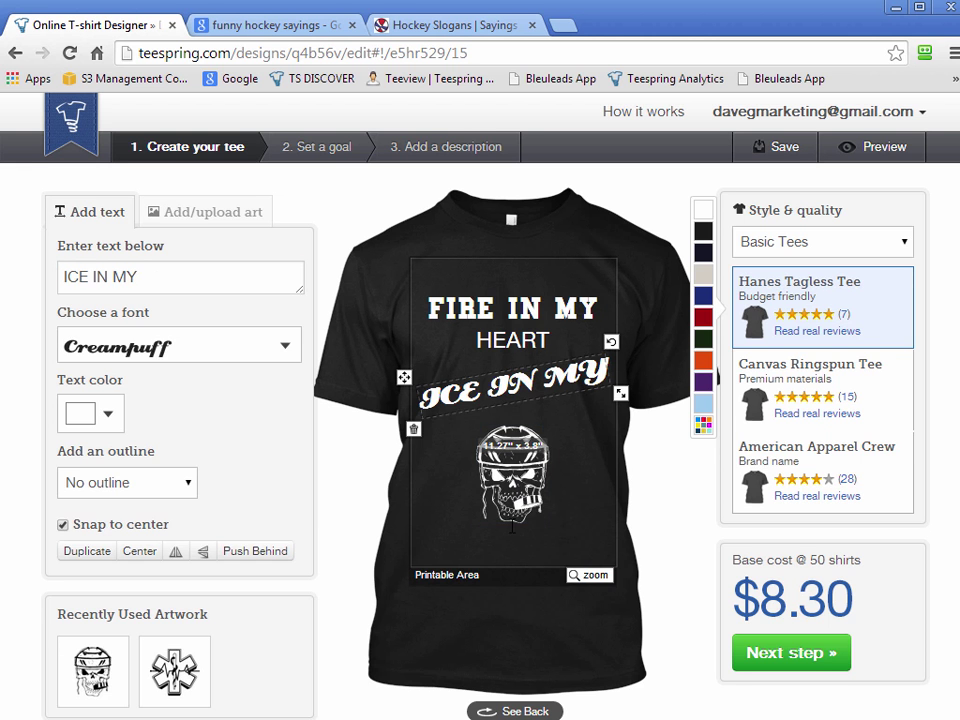
left_click(512, 470)
left_click_drag(465, 420, 467, 454)
left_click(405, 383)
mouse_move(405, 383)
left_mouse_down()
mouse_move(405, 420)
mouse_move(405, 368)
left_mouse_up()
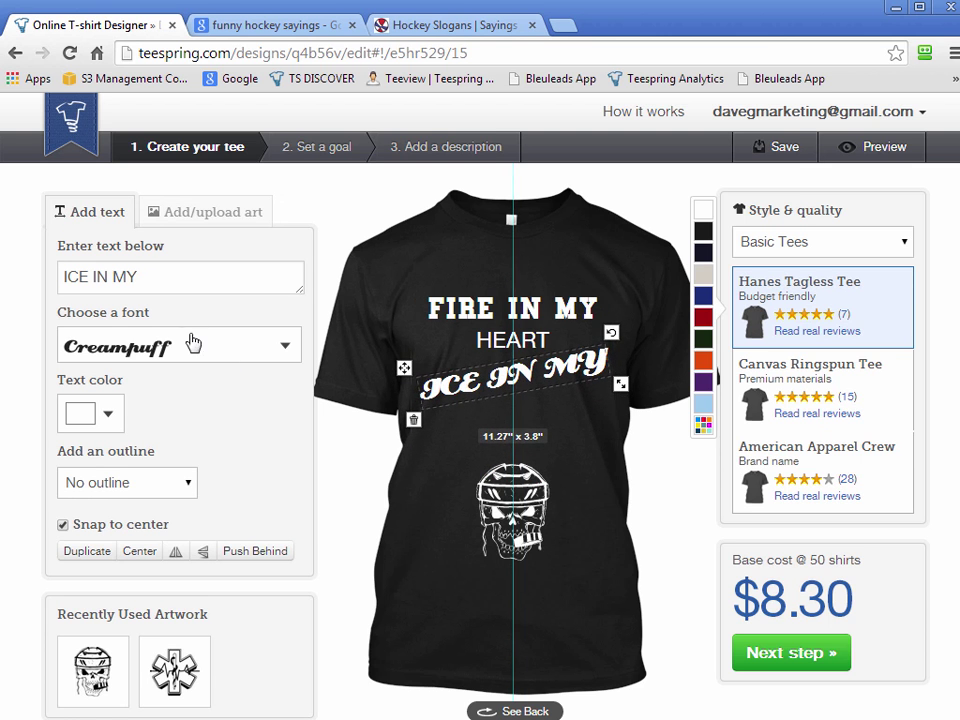
Step: Add a new text "VIENS" and place it between "ICE IN MY" and the hockey skull
left_click(553, 429)
left_click(156, 281)
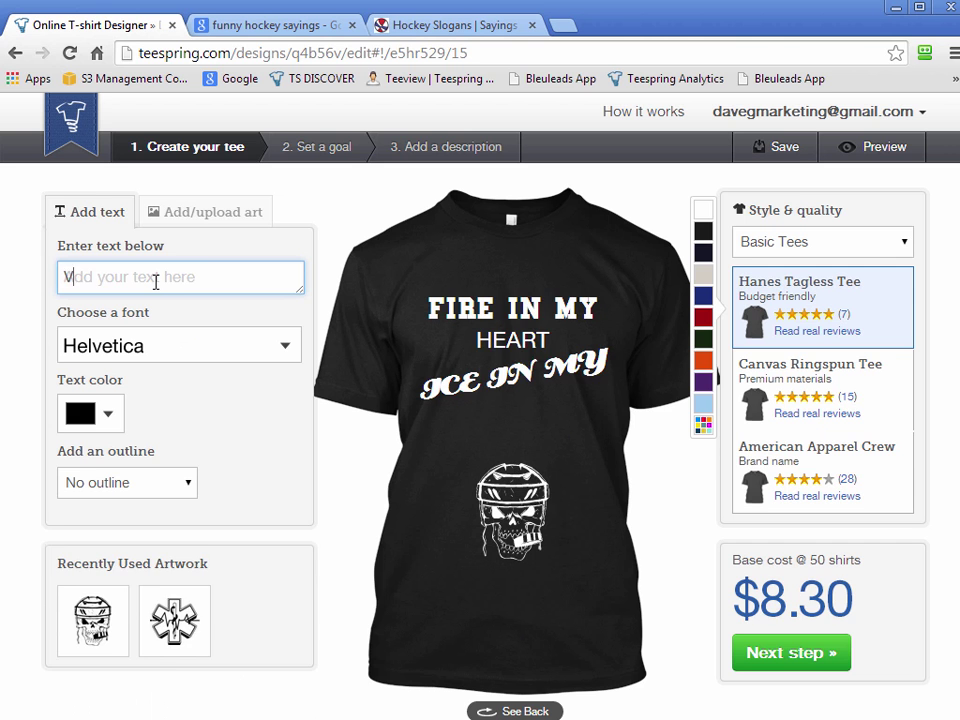
type("VIENS")
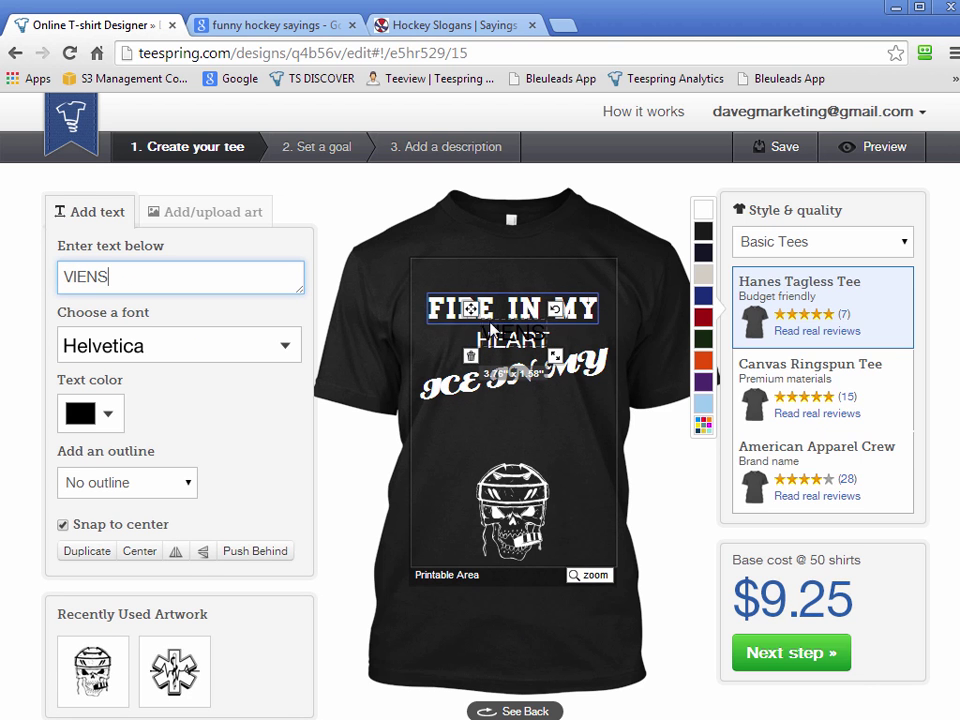
left_click(505, 332)
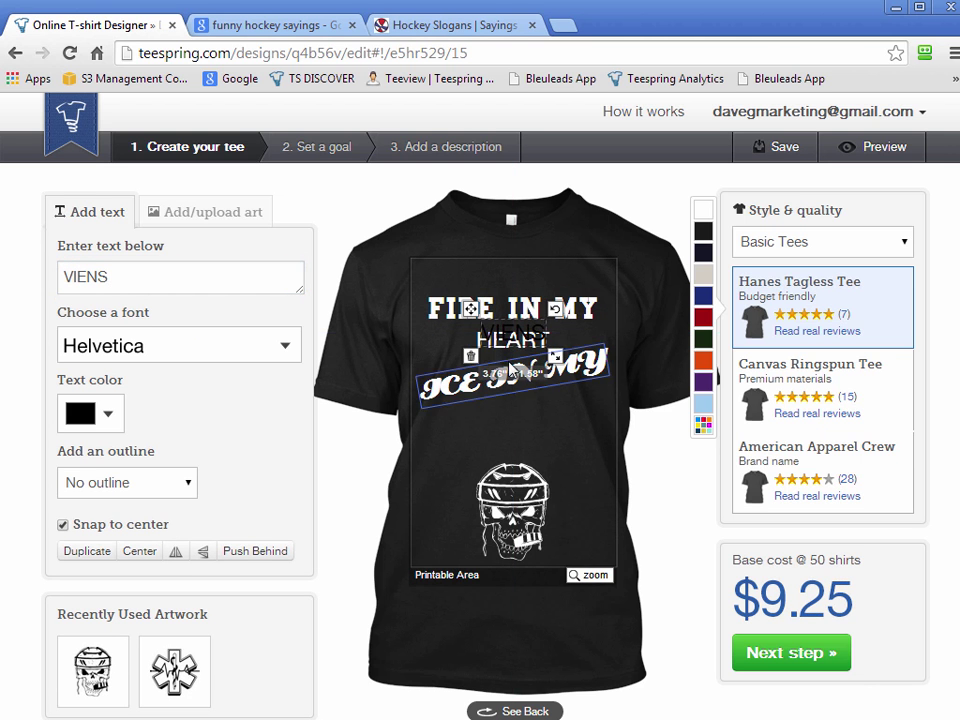
left_click_drag(470, 310, 201, 362)
Step: Set the "VIENS" text in the Distant Galaxy font and enlarge it to about 8.33" x 2.78"
left_click(199, 356)
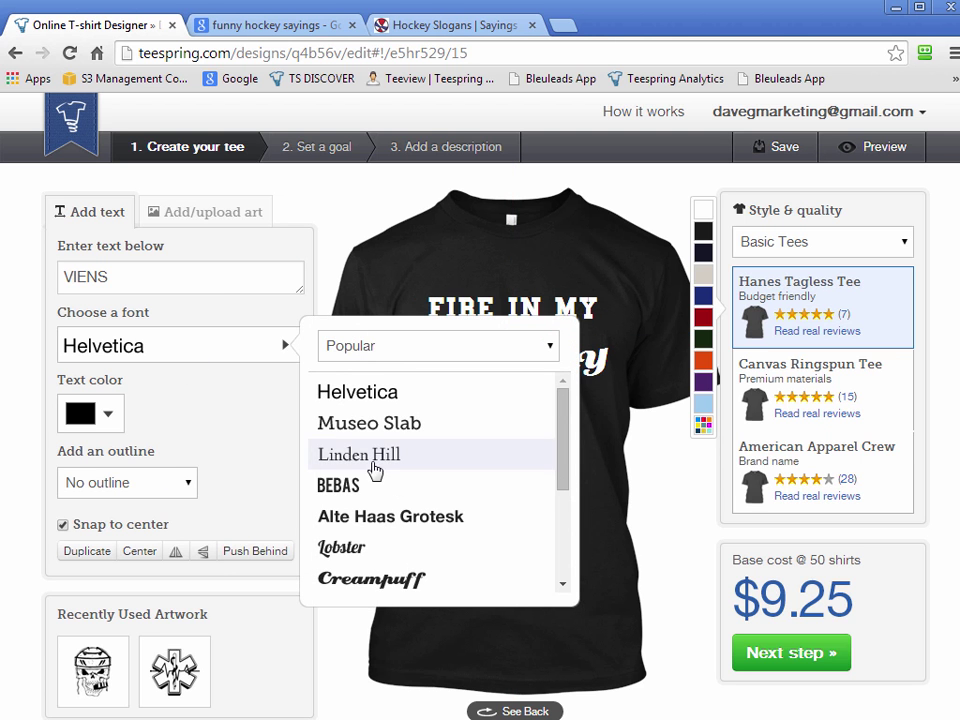
left_click_drag(563, 454, 563, 562)
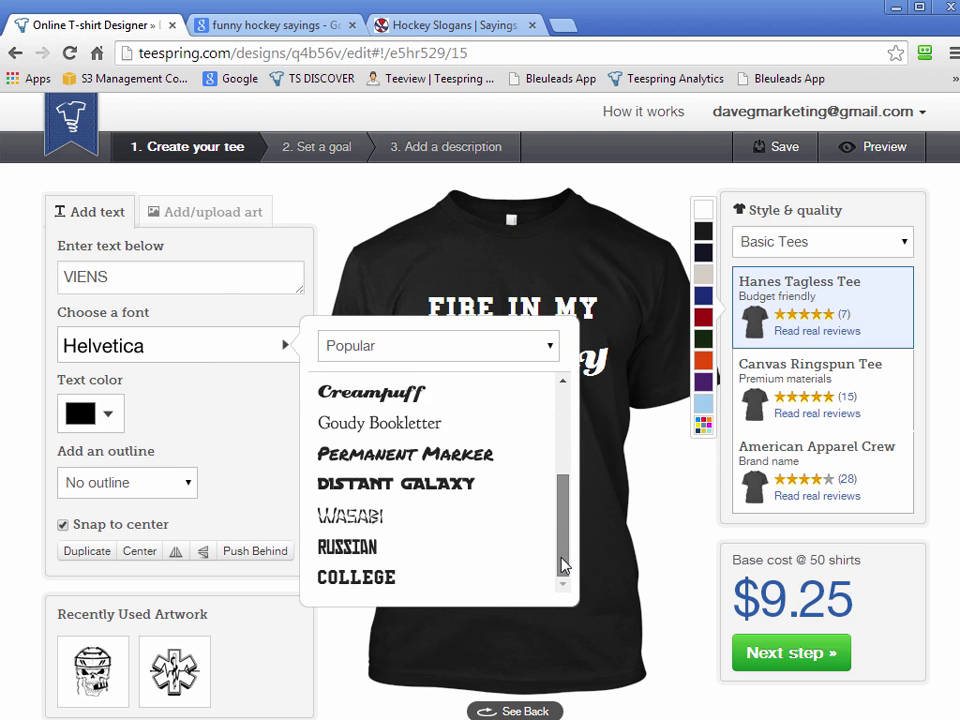
left_click(420, 484)
left_click_drag(557, 452, 596, 489)
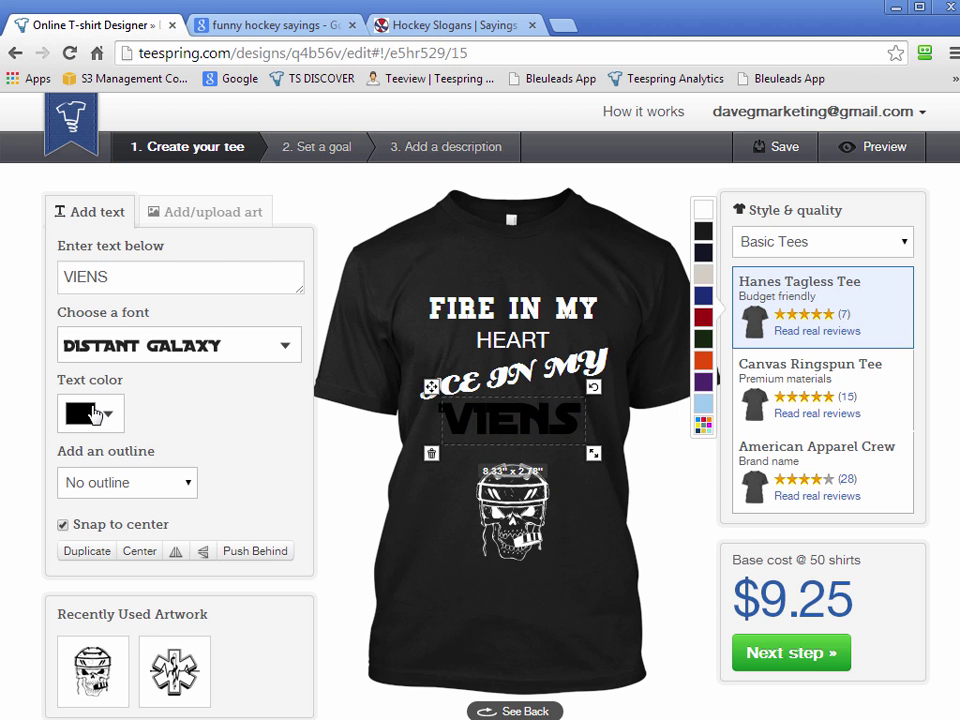
Step: Colour the "VIENS" text red, move it slightly down to just above the skull, and deselect it
left_click(100, 408)
left_click(126, 323)
left_click_drag(579, 420, 578, 443)
left_click(690, 688)
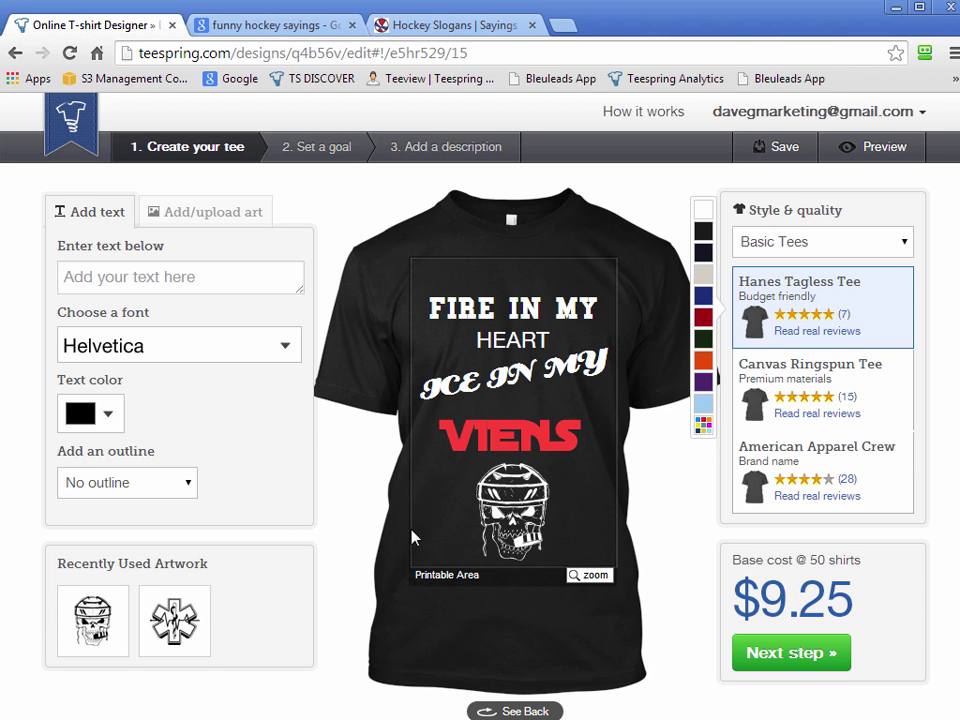
Step: Delete the hockey skull and all four text lines from the shirt so the design is blank
left_click(478, 535)
key("Delete")
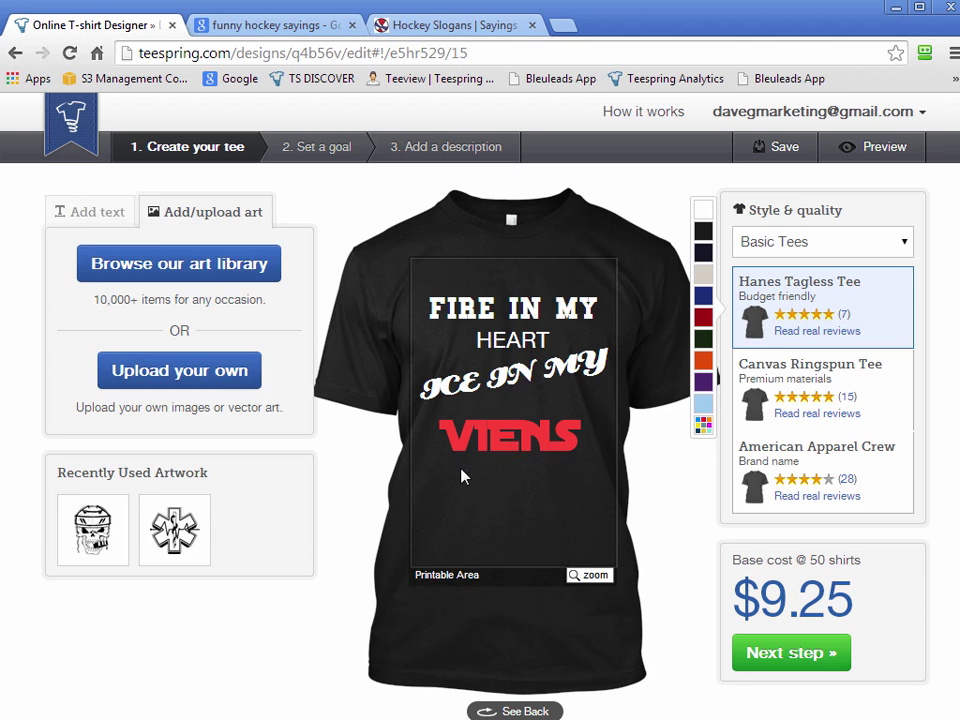
left_click(478, 440)
left_click(439, 398)
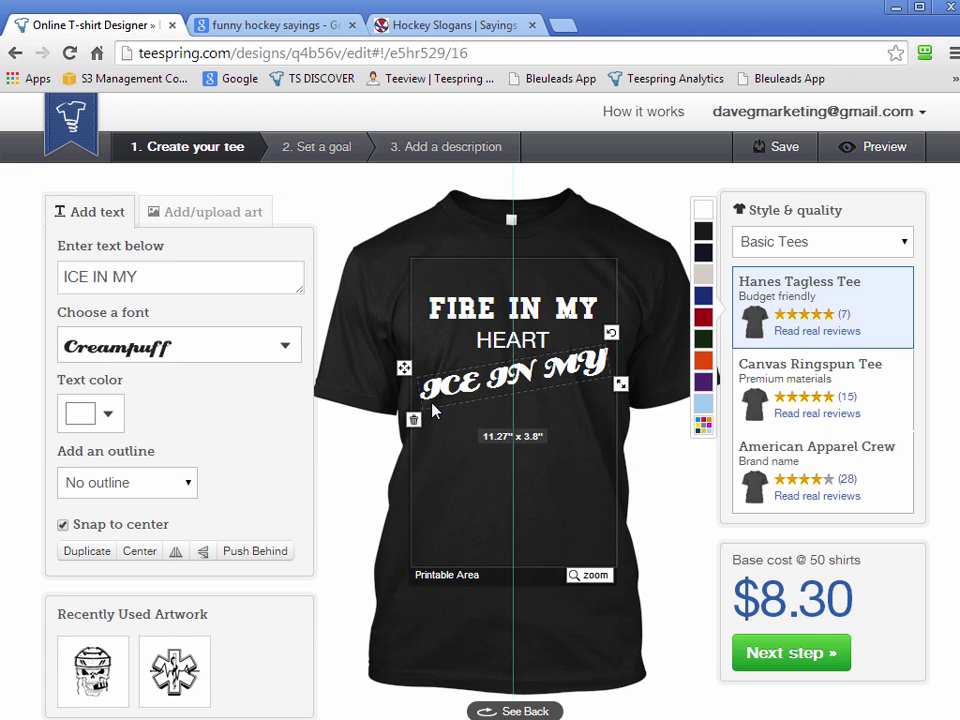
left_click(413, 419)
left_click(482, 343)
left_click(467, 364)
left_click(461, 313)
left_click(422, 328)
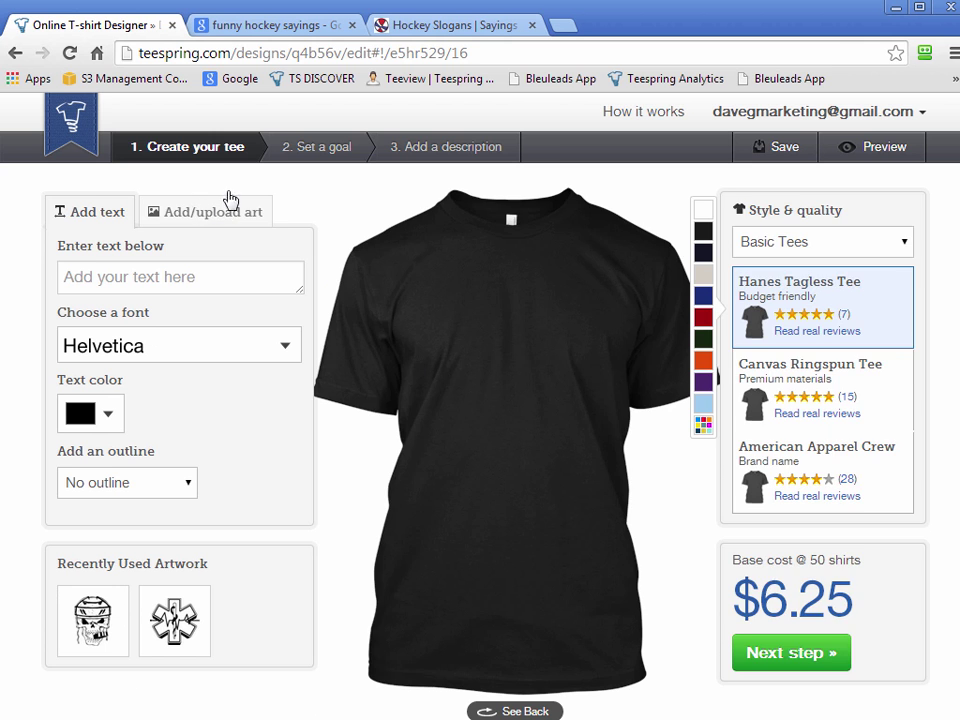
Step: Clear the accidental page selection and open the upload area for adding your own artwork
left_click_drag(310, 205, 403, 193)
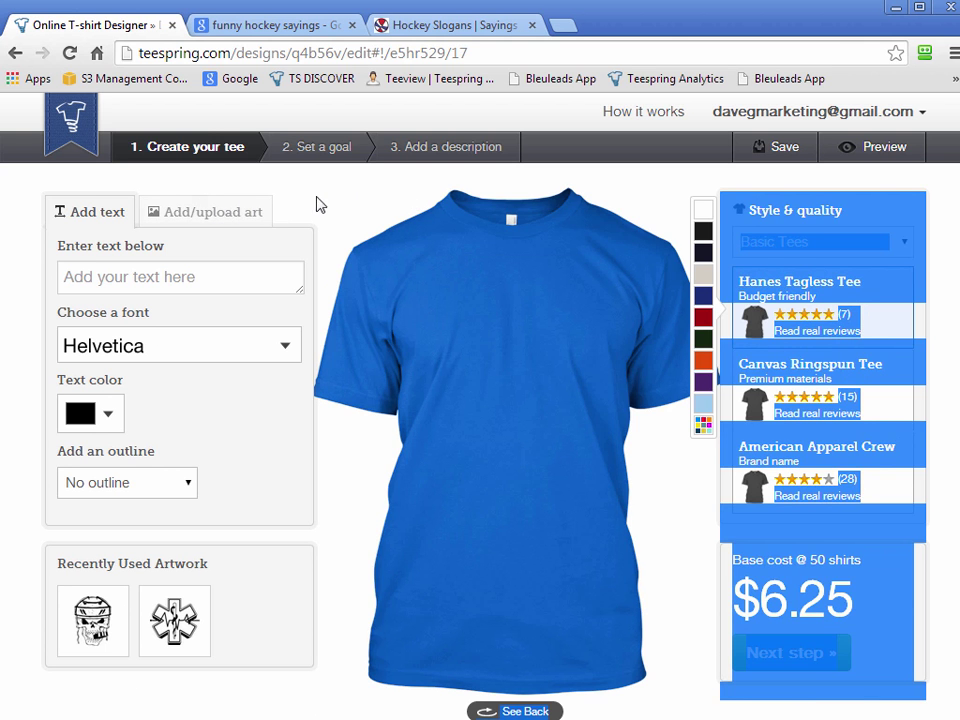
left_click(322, 205)
left_click(229, 212)
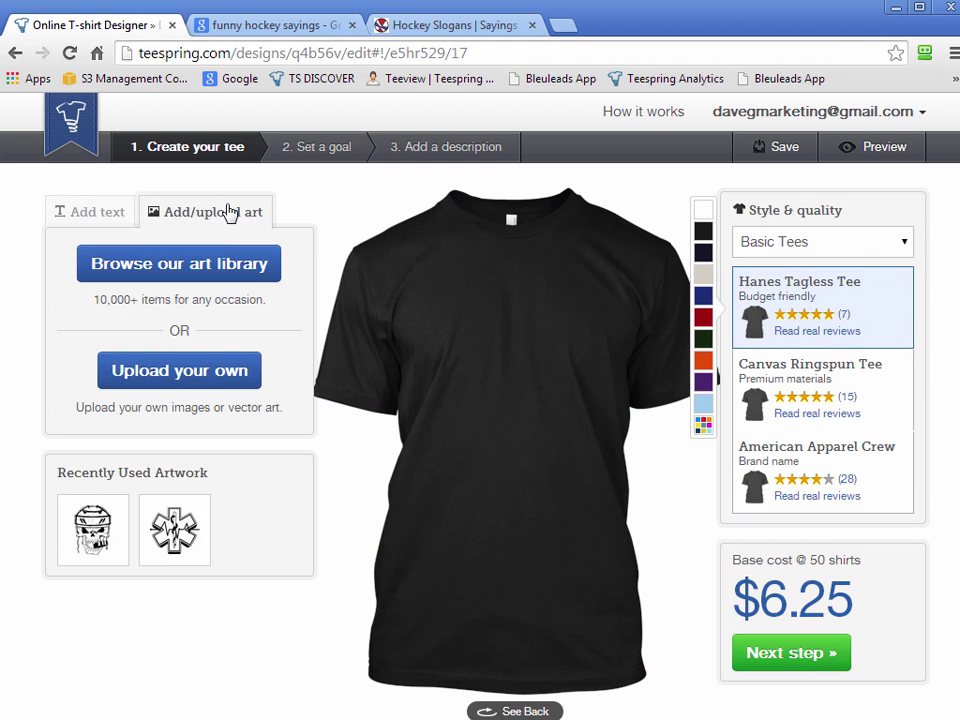
left_click(181, 382)
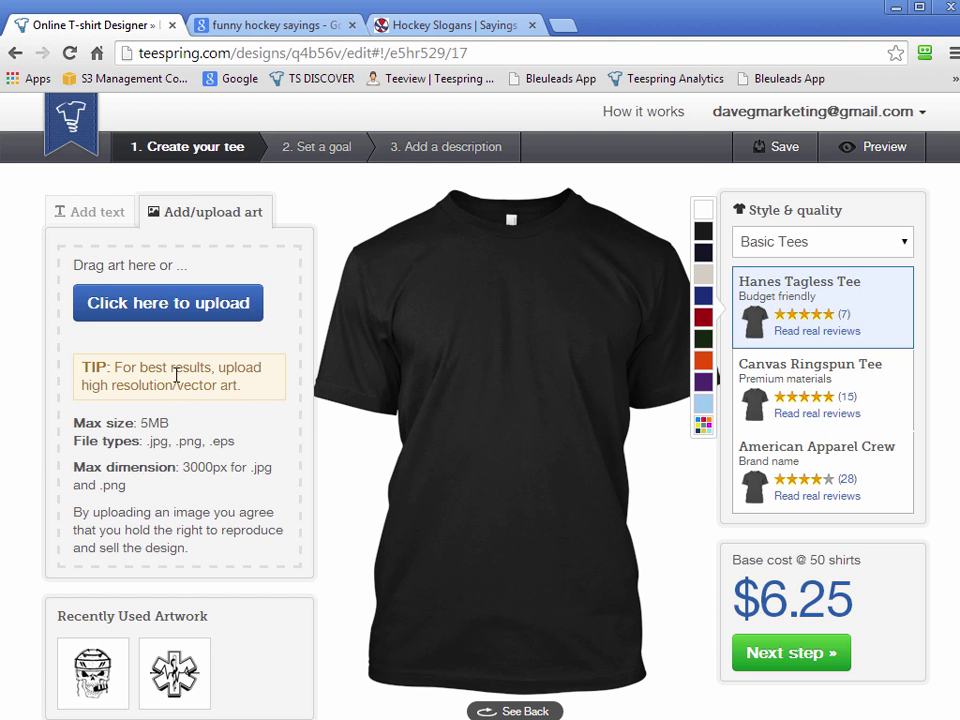
Step: Upload the pilot artwork design-2.png from the Pilots folder inside Campaigns for Case Studies onto the shirt
left_click(176, 302)
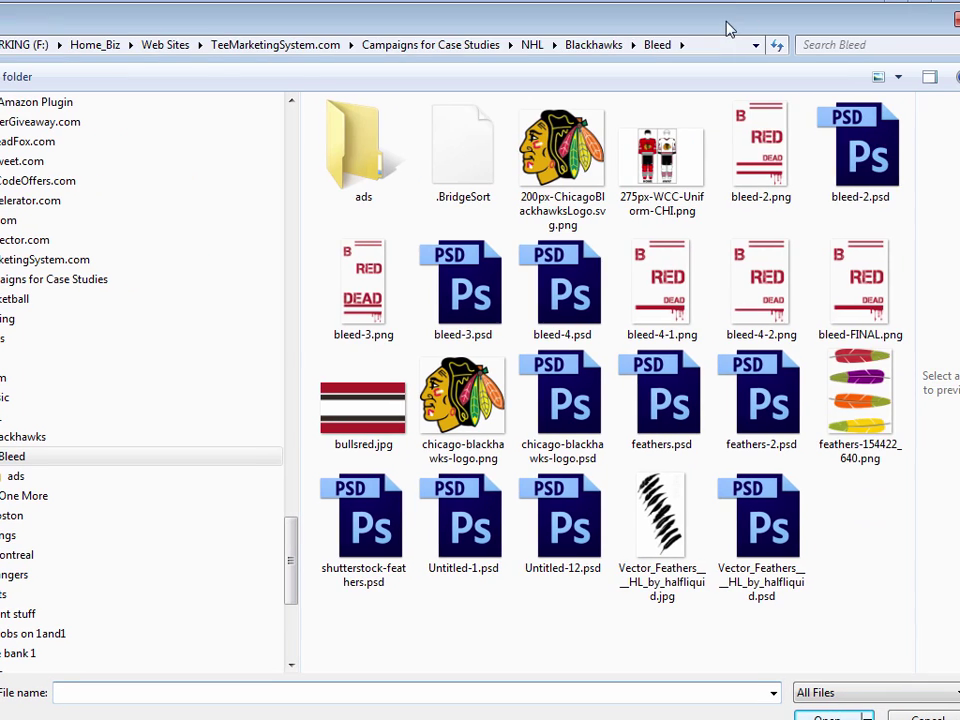
left_click(460, 45)
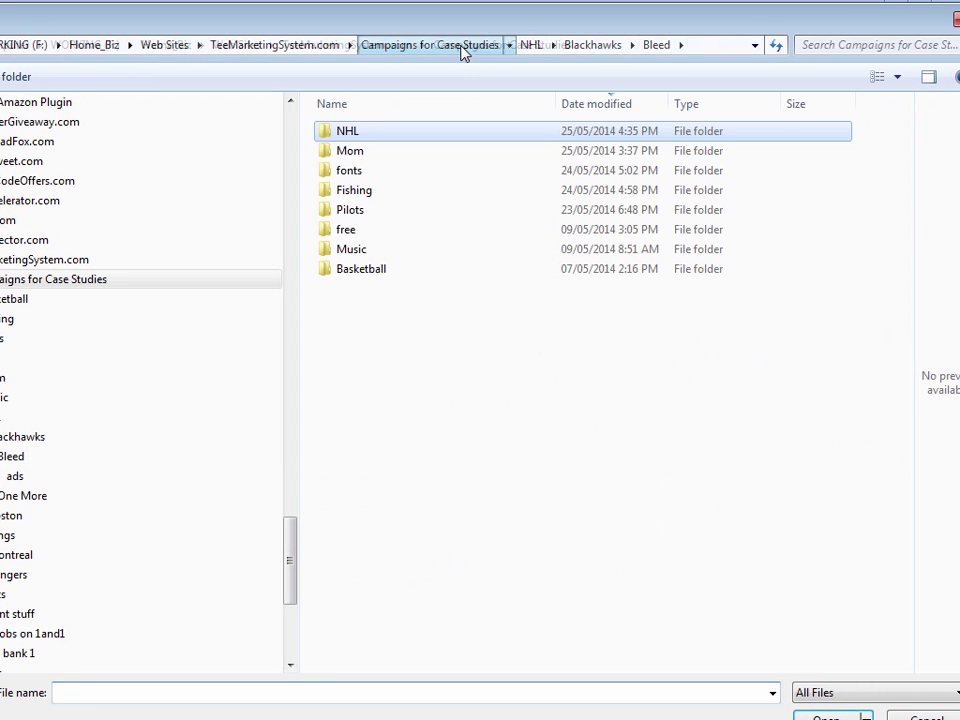
double_click(352, 210)
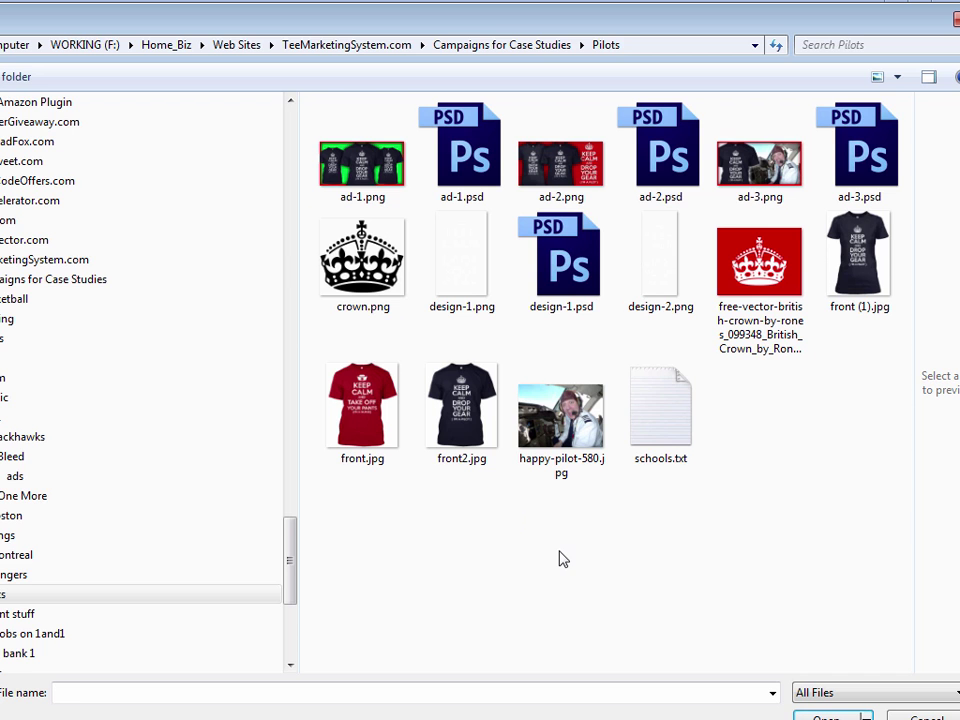
left_click(664, 289)
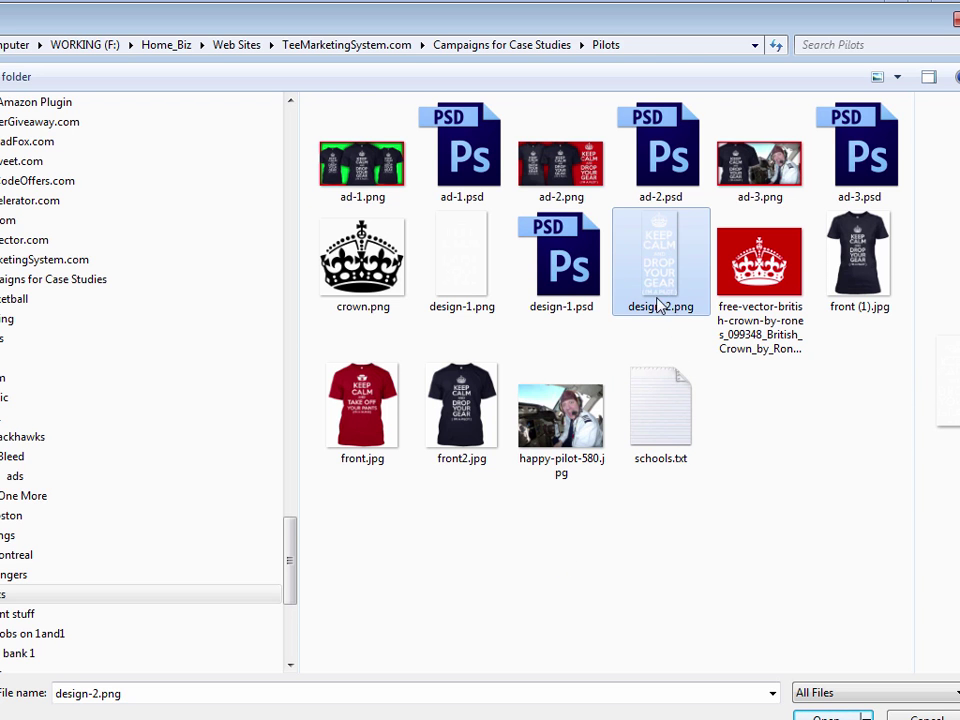
left_click(478, 278)
left_click(673, 262)
double_click(663, 262)
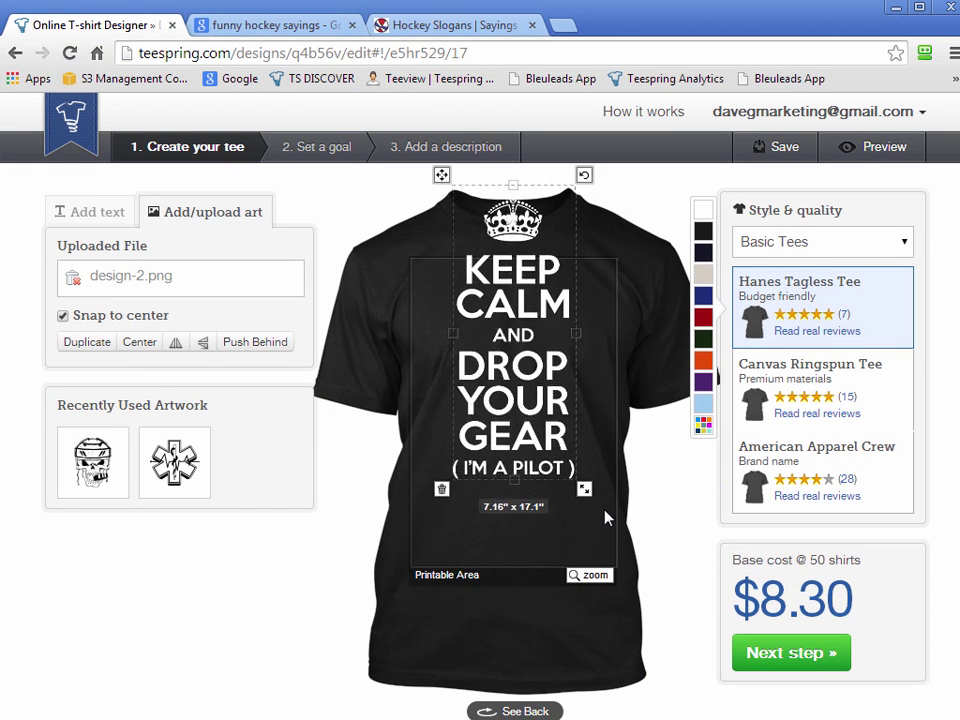
Step: Move the uploaded design down into the shirt's printable area, deselect it, and continue to the goal-setting stage
left_click_drag(562, 420, 564, 493)
left_click(708, 697)
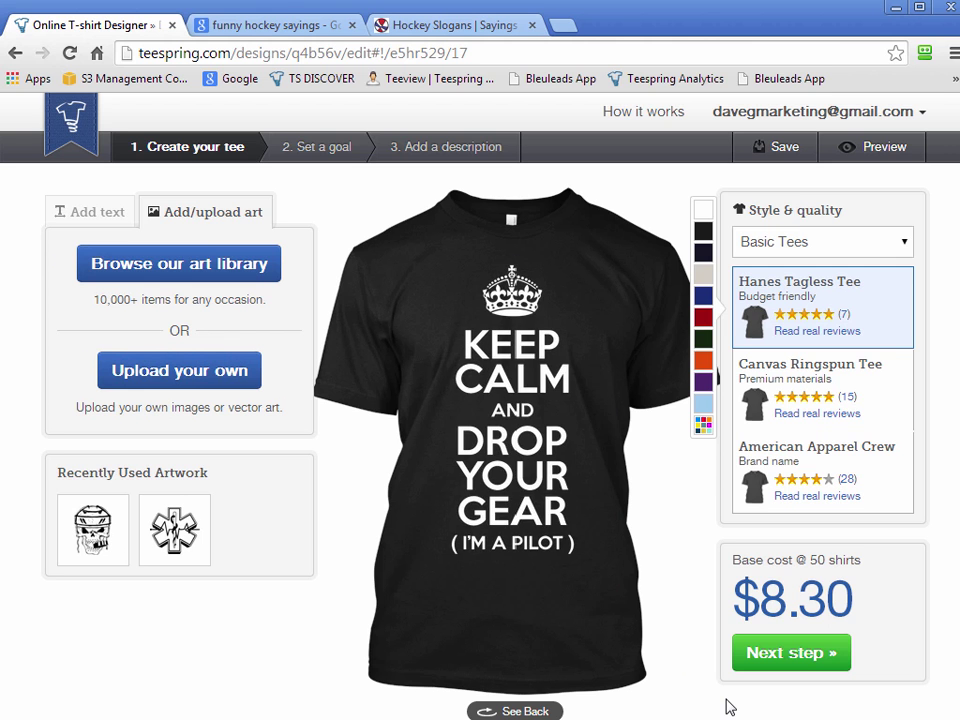
left_click(521, 445)
left_click(685, 660)
left_click(804, 660)
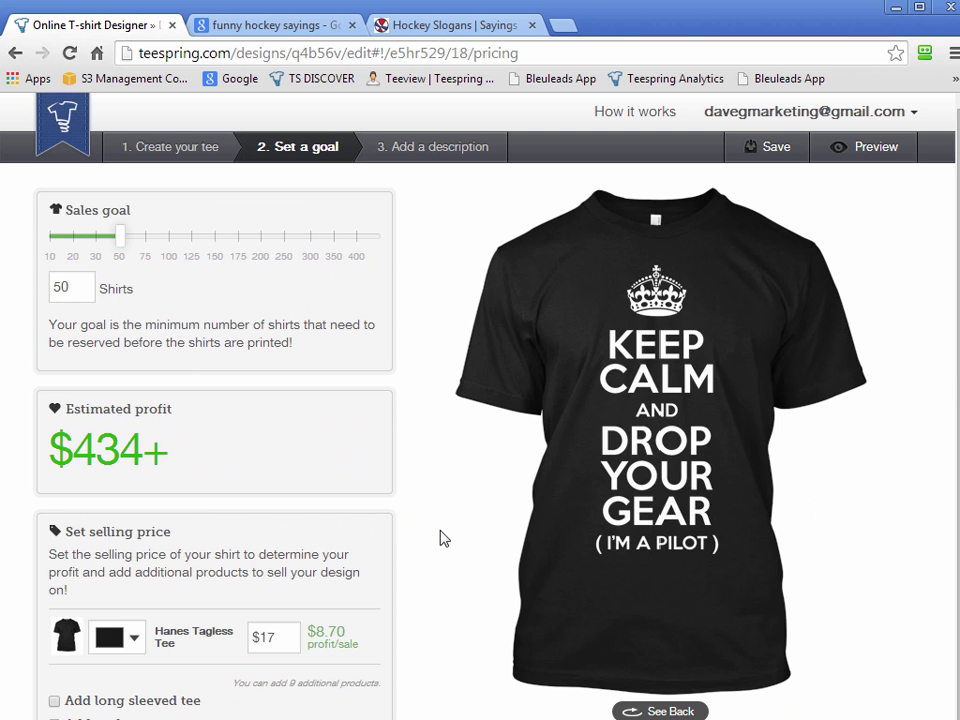
Step: Lower the sales goal to 20 shirts and apply the value
scroll(426, 540, "down", 1)
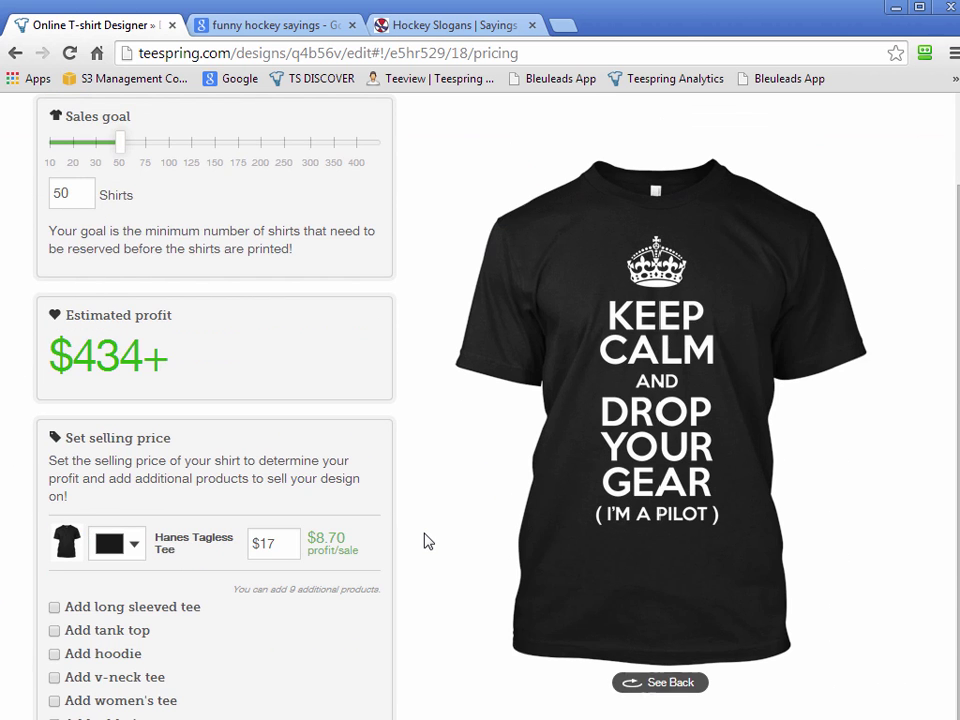
scroll(430, 542, "up", 1)
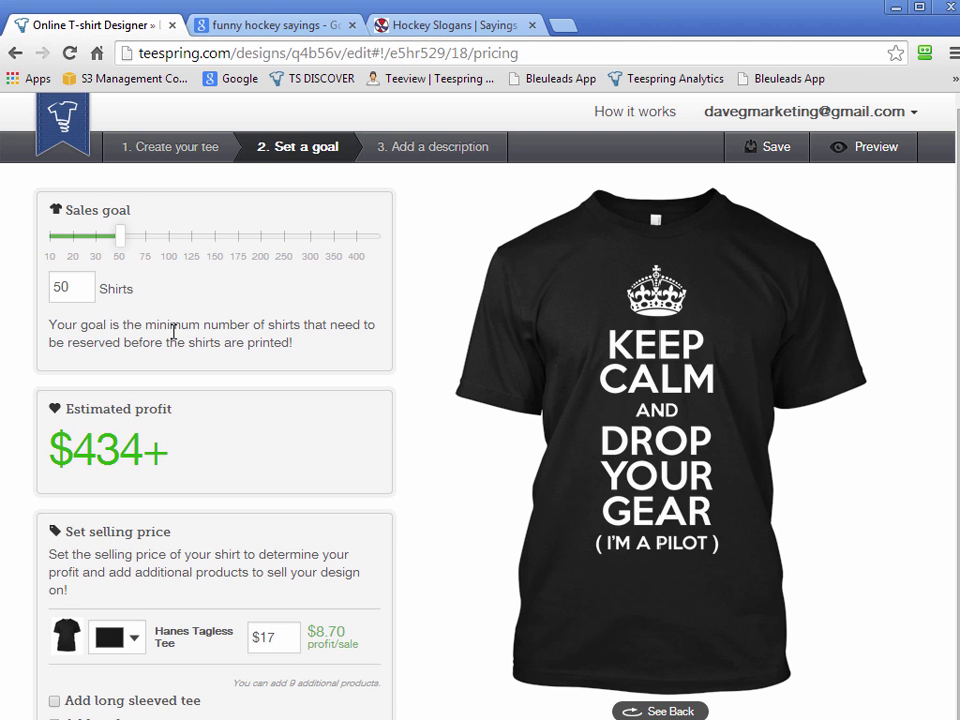
double_click(62, 287)
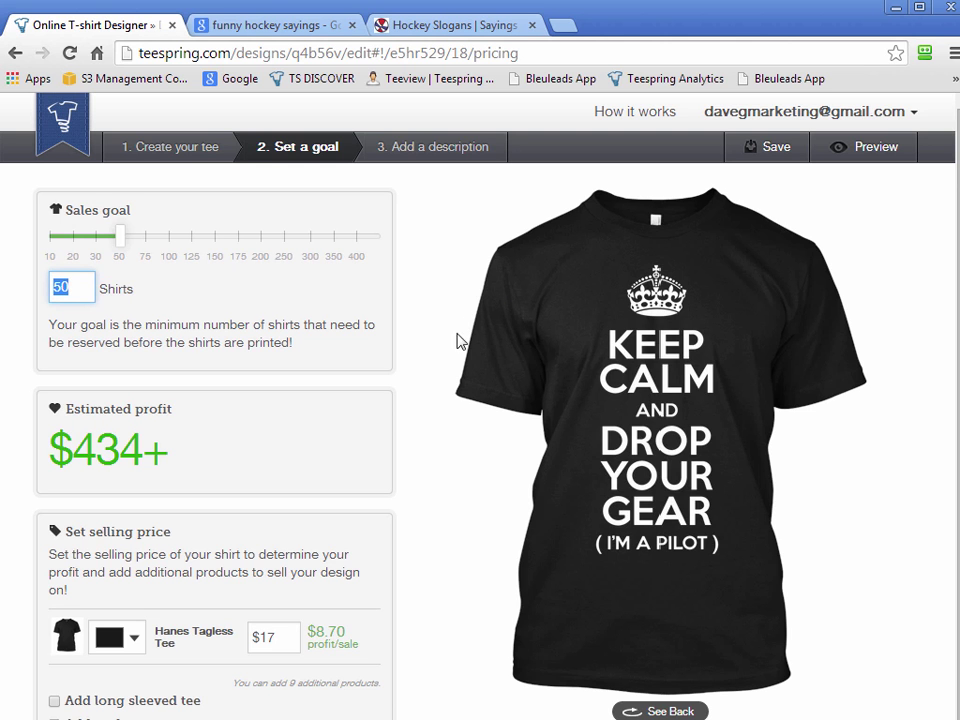
type("20")
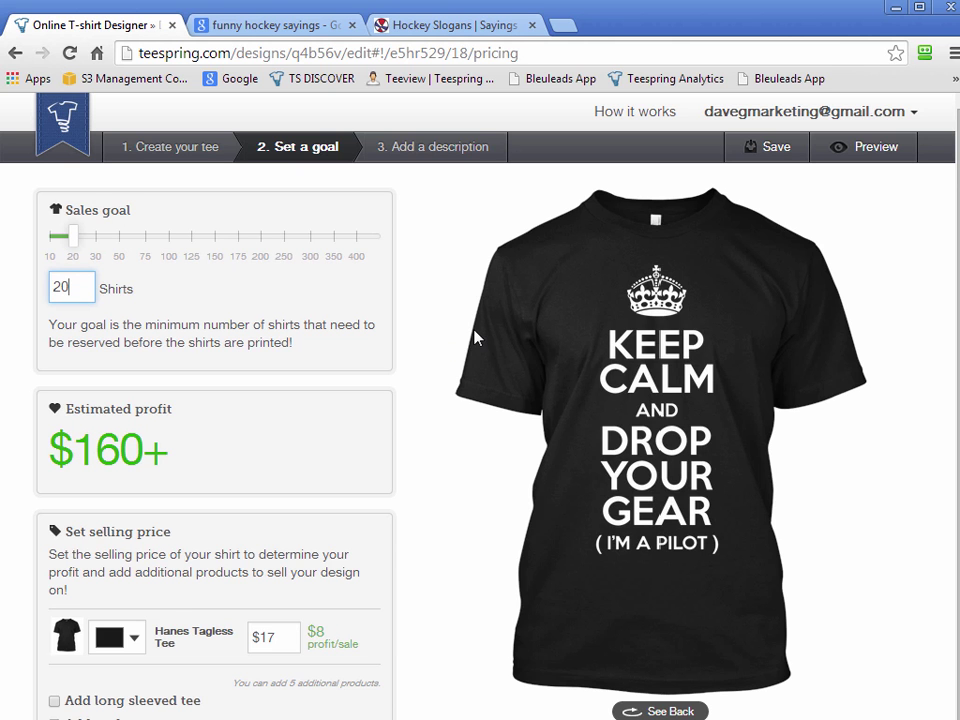
left_click(354, 324)
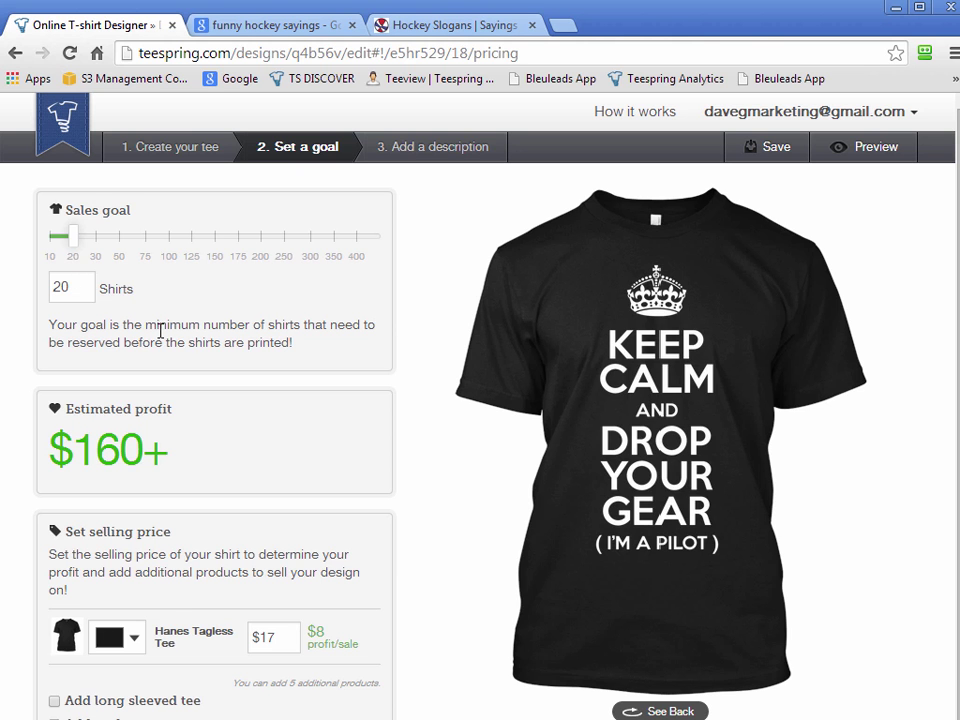
Step: Set the sales goal to 500 shirts, switch it to 20, and return it to 500 to compare the estimated profit
left_click_drag(71, 285, 35, 290)
type("50")
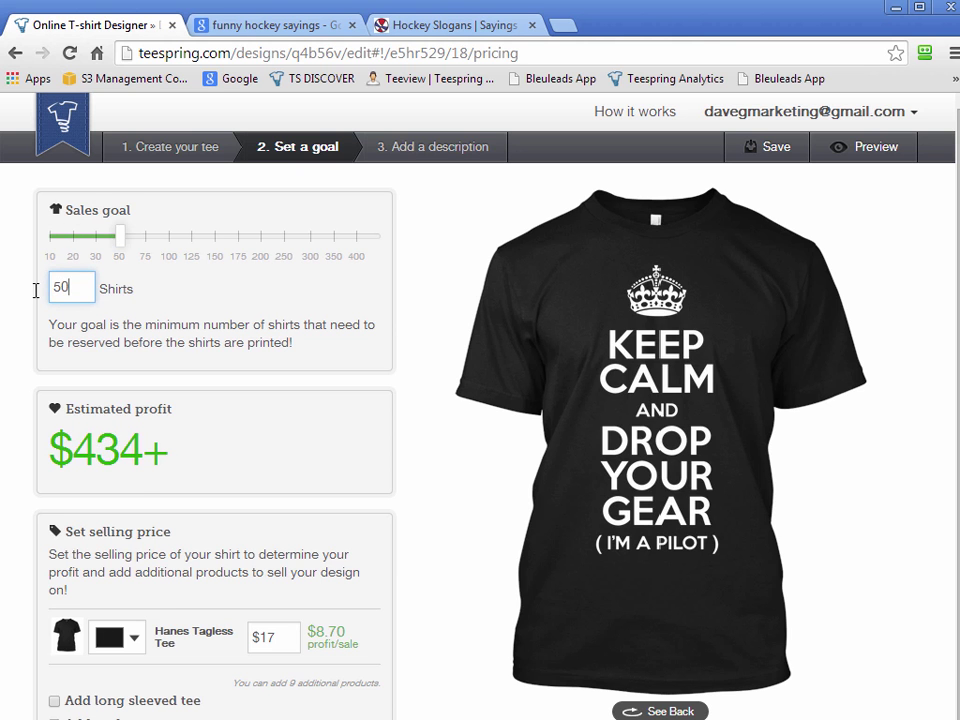
type("0")
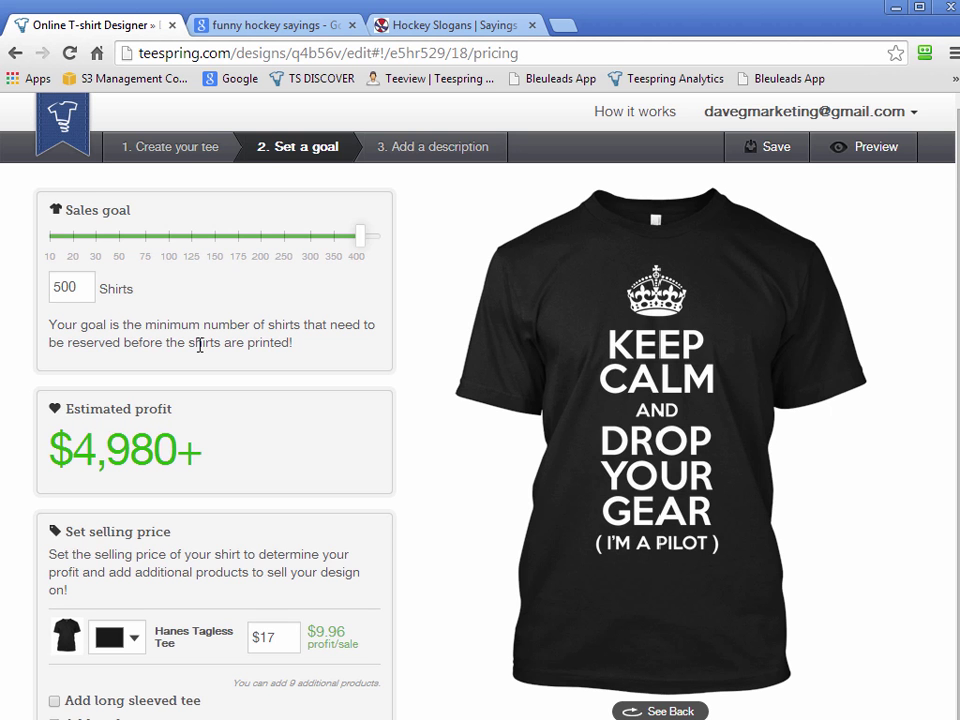
left_click_drag(81, 286, 18, 303)
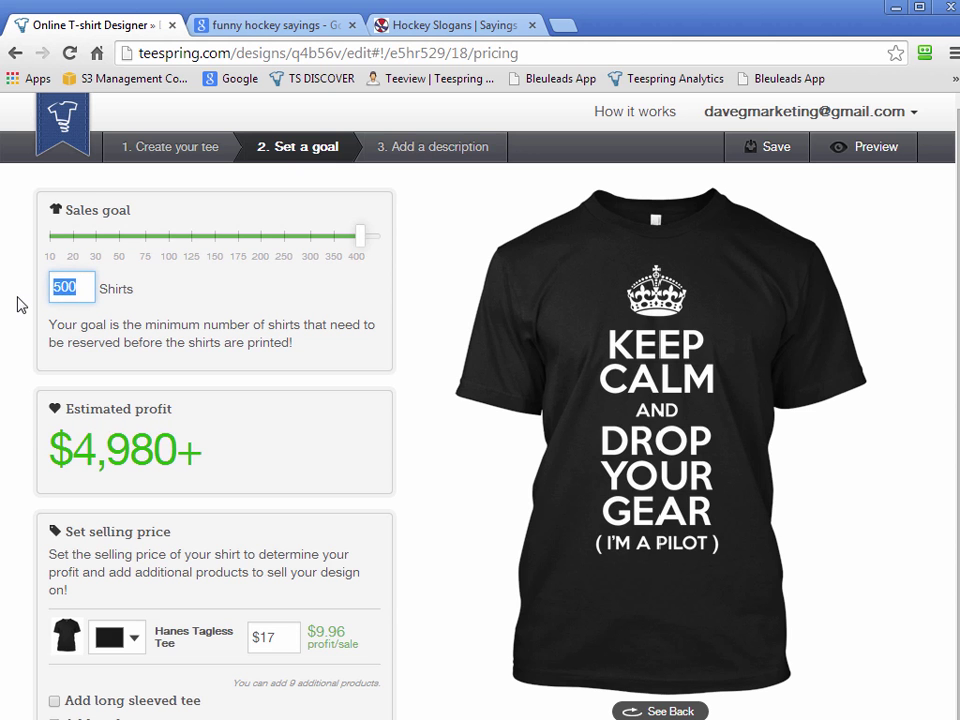
type("20")
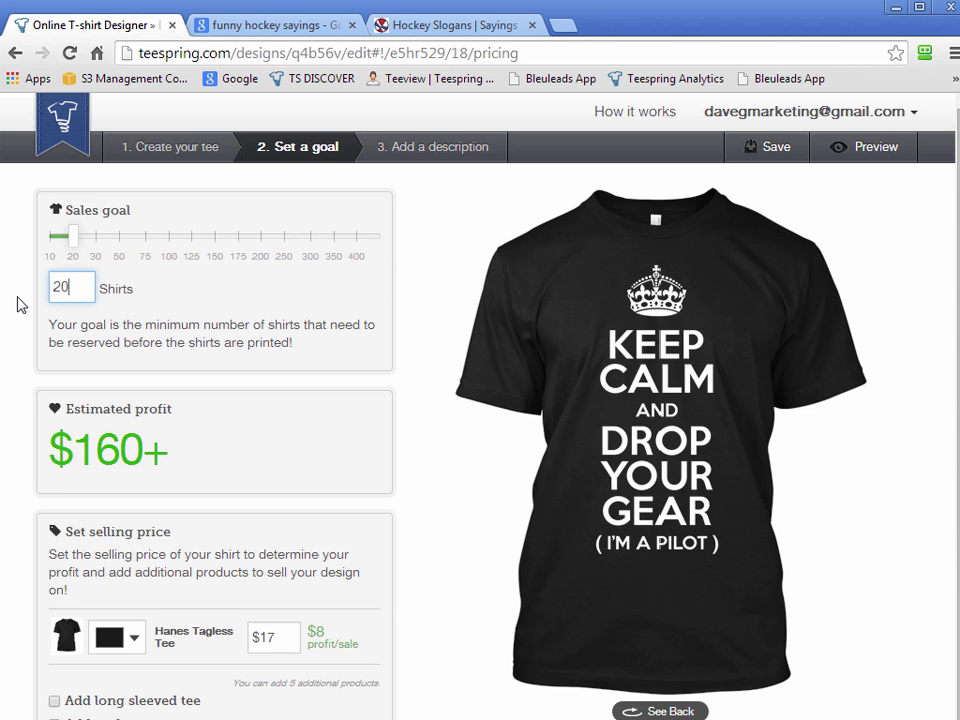
double_click(85, 287)
type("500")
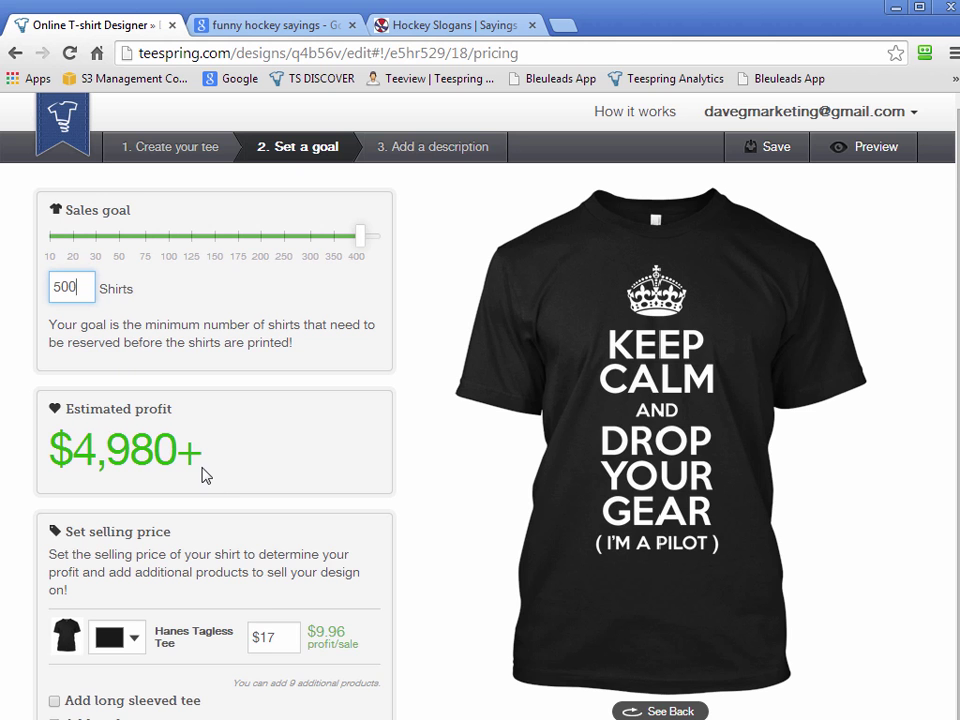
Step: Set the Hanes Tagless Tee's selling price to $19.50
double_click(277, 638)
type("19.50")
left_click(414, 567)
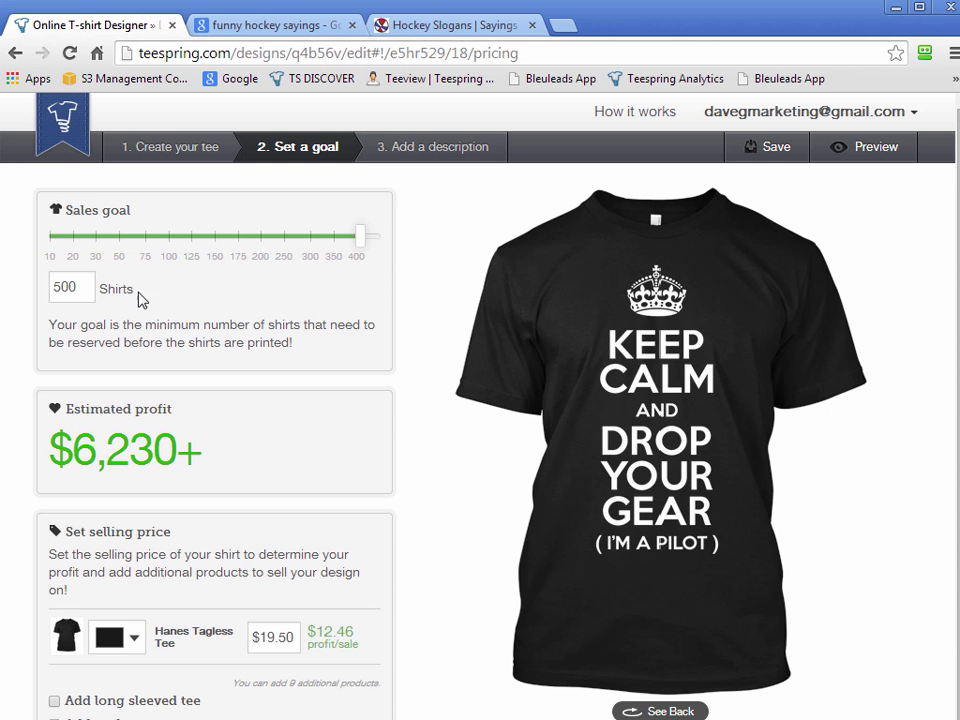
Step: Try a sales goal of 50 shirts, and replace it with 20 to compare the profit at the new price
double_click(77, 286)
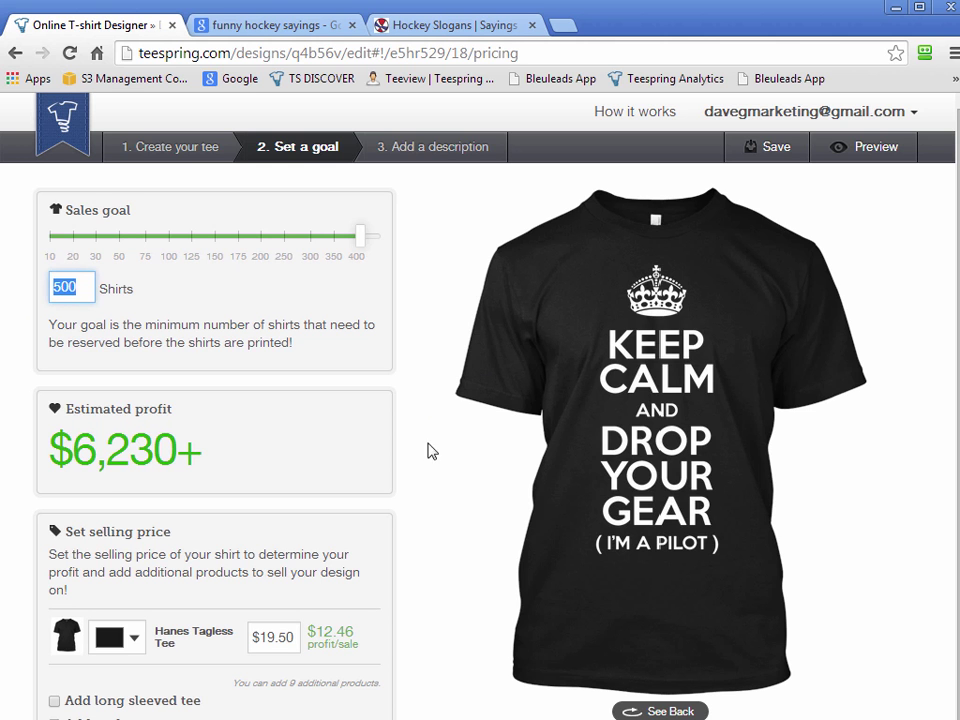
type("50")
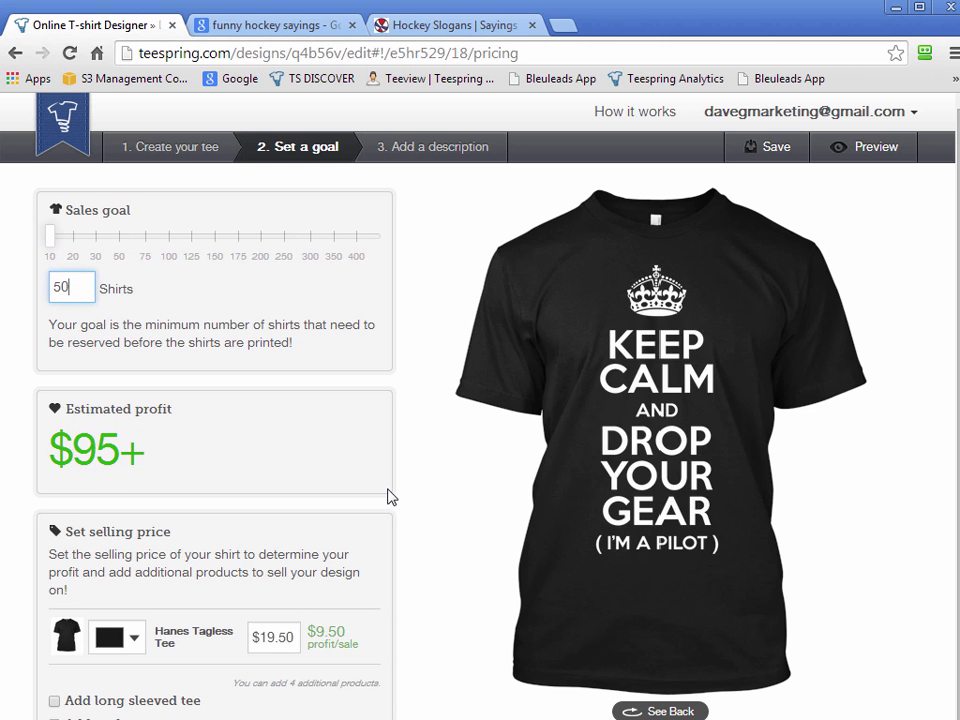
double_click(81, 286)
type("20")
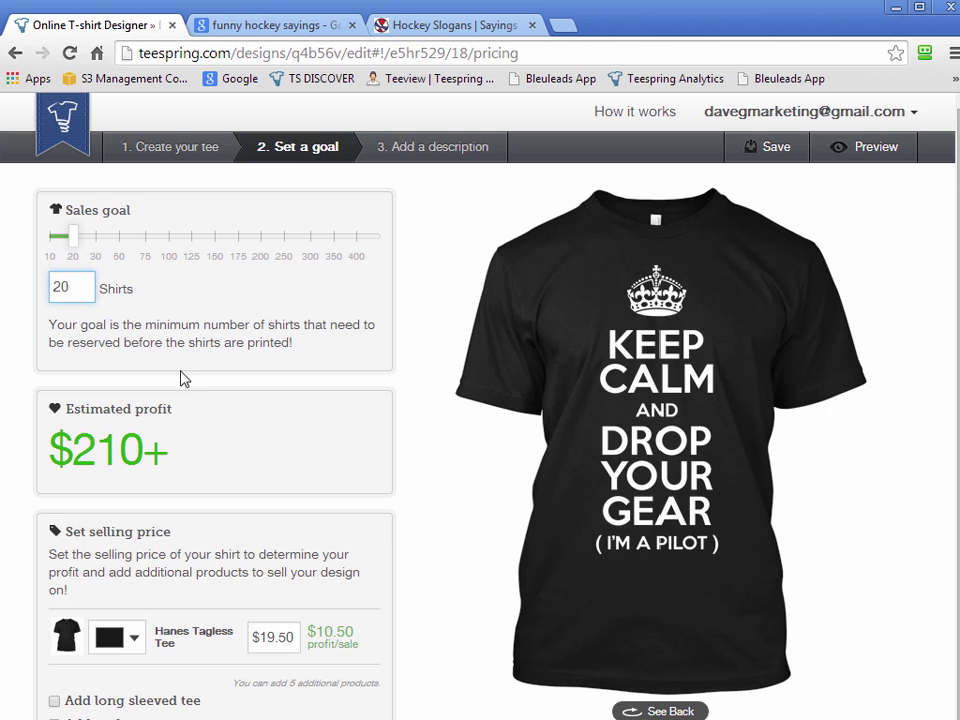
left_click(433, 463)
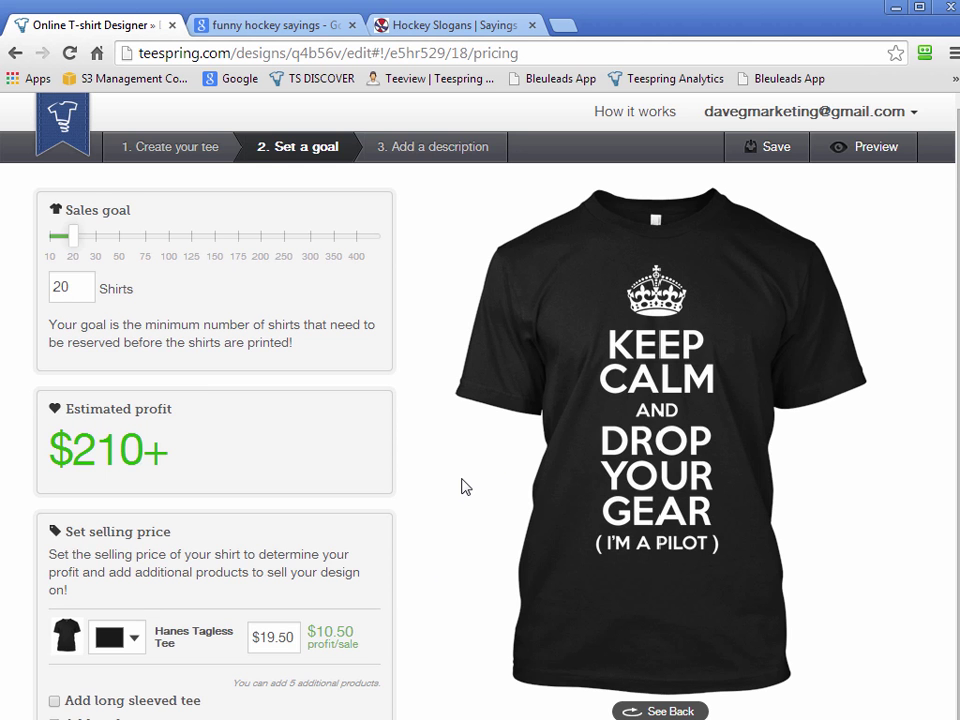
Step: Highlight the tee's profit per sale, raise the sales goal to 500 shirts, and highlight the profit per sale again
double_click(79, 288)
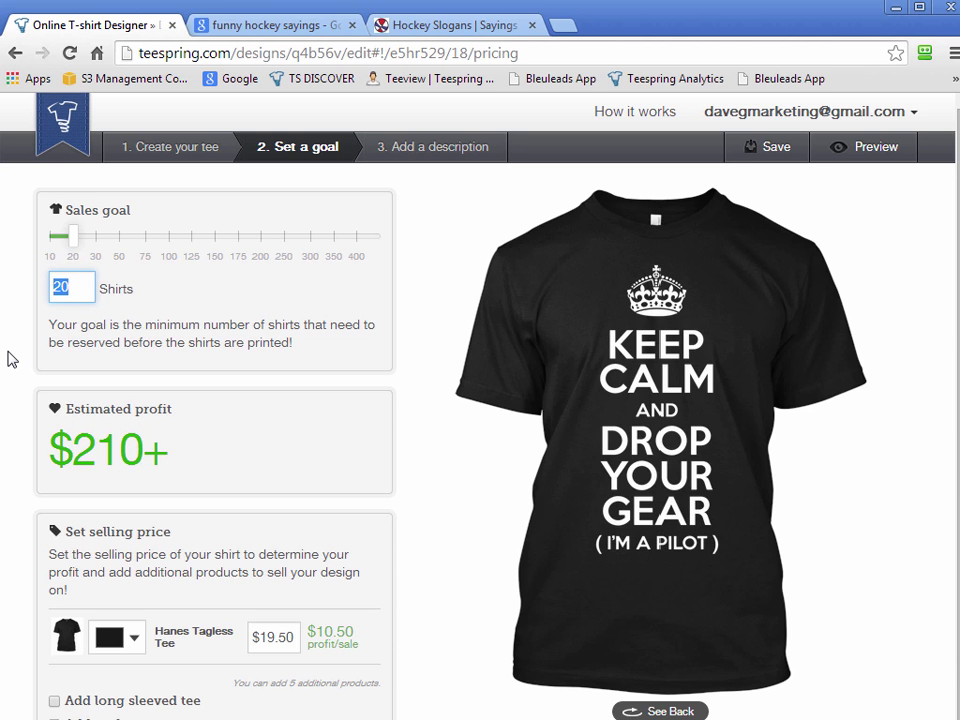
left_click_drag(314, 634, 352, 635)
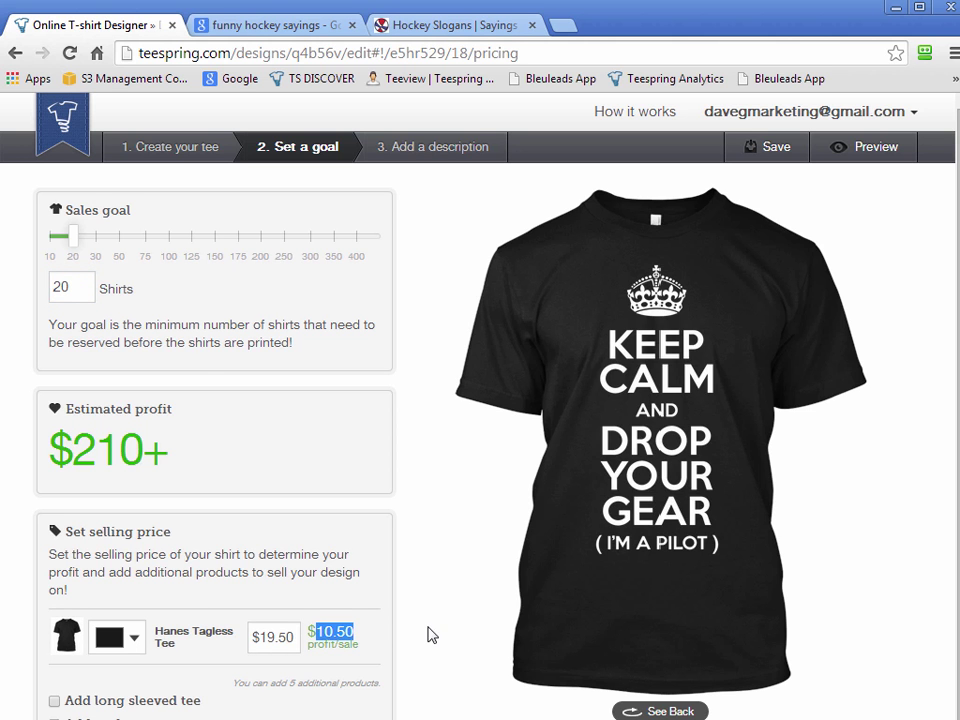
double_click(62, 288)
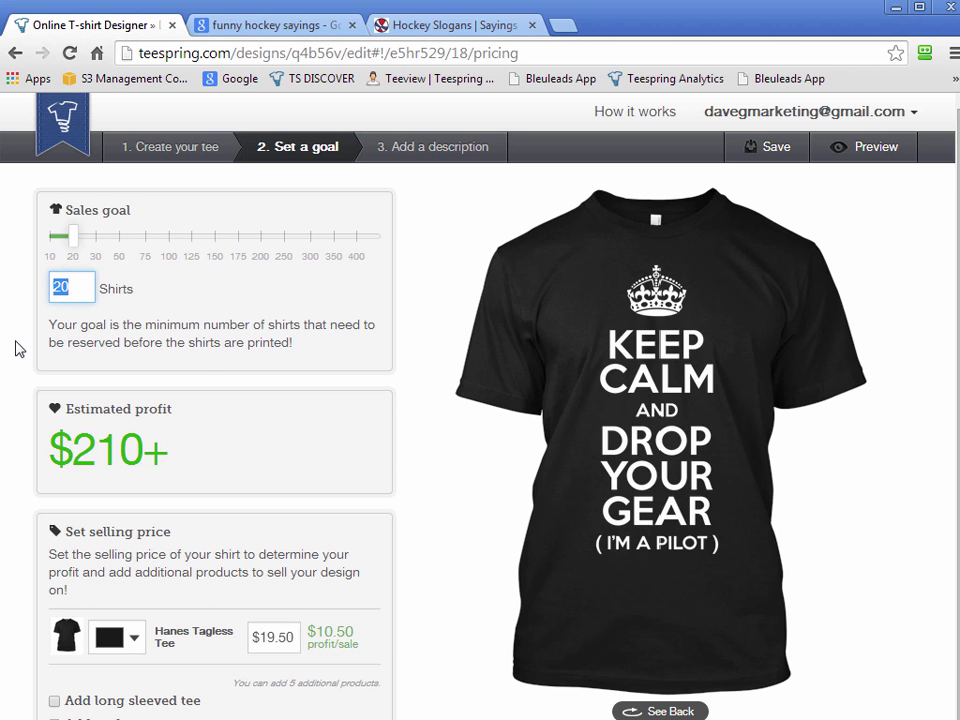
type("500")
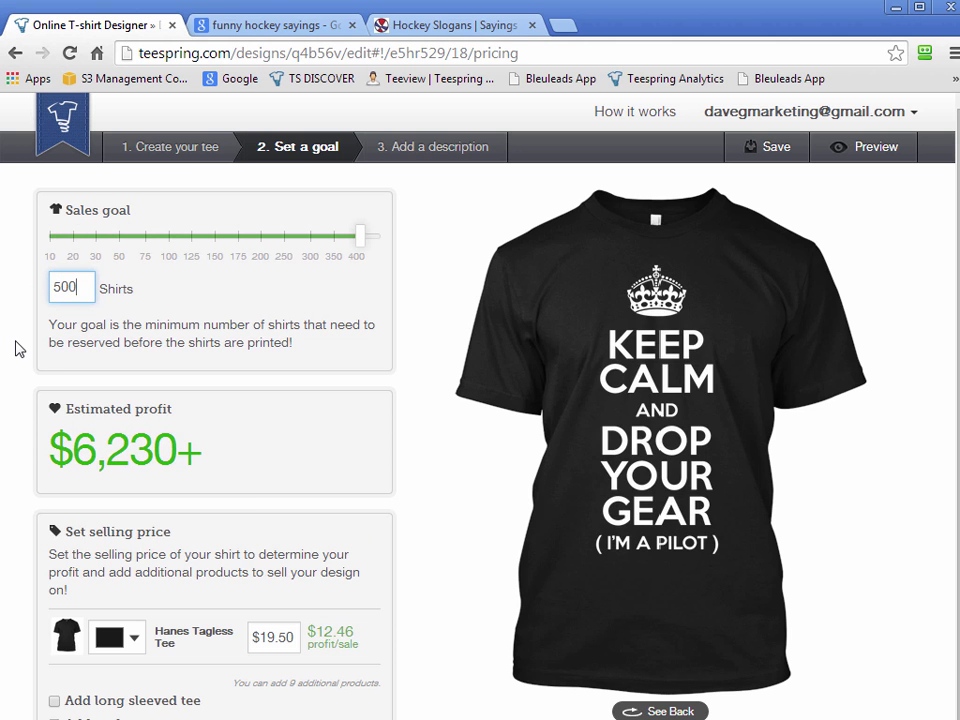
double_click(335, 631)
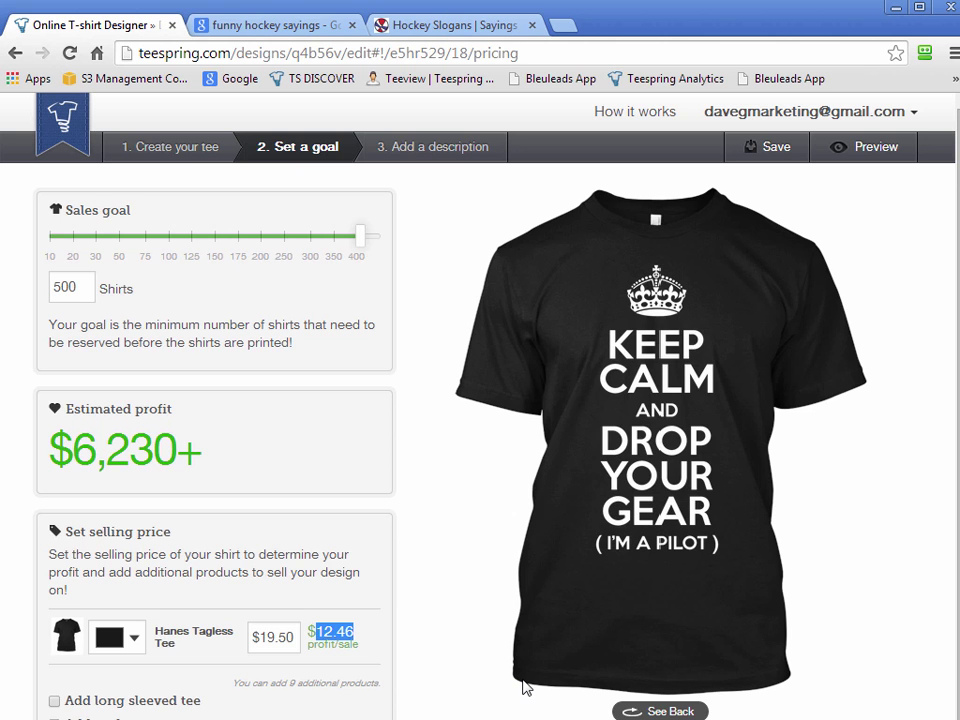
Step: Return the sales goal to 20 shirts and deselect the field
left_click_drag(79, 285, 40, 282)
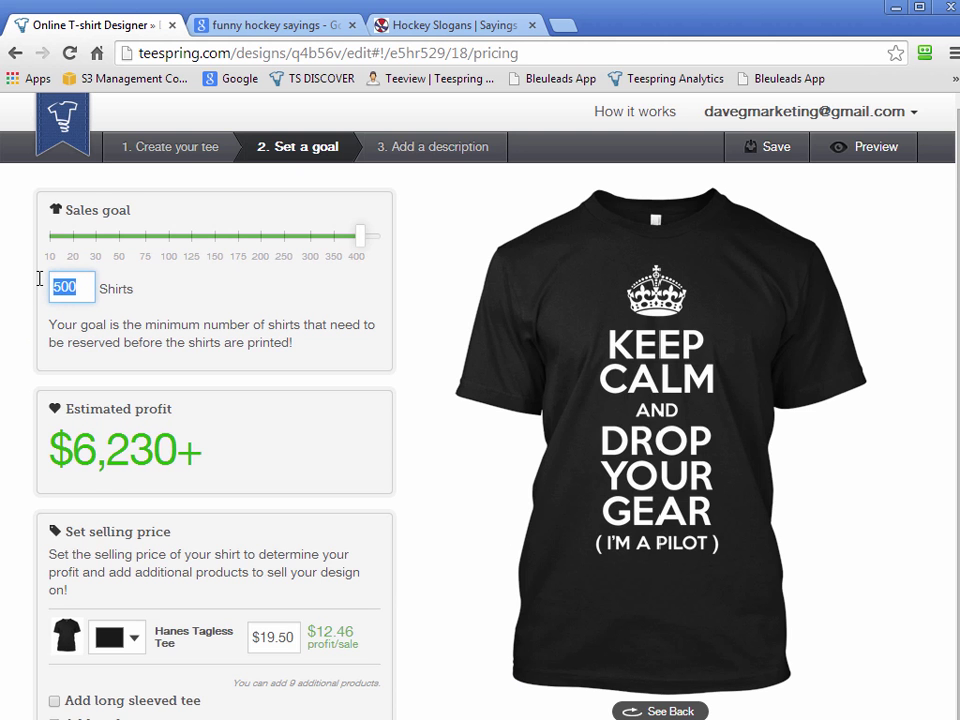
type("20")
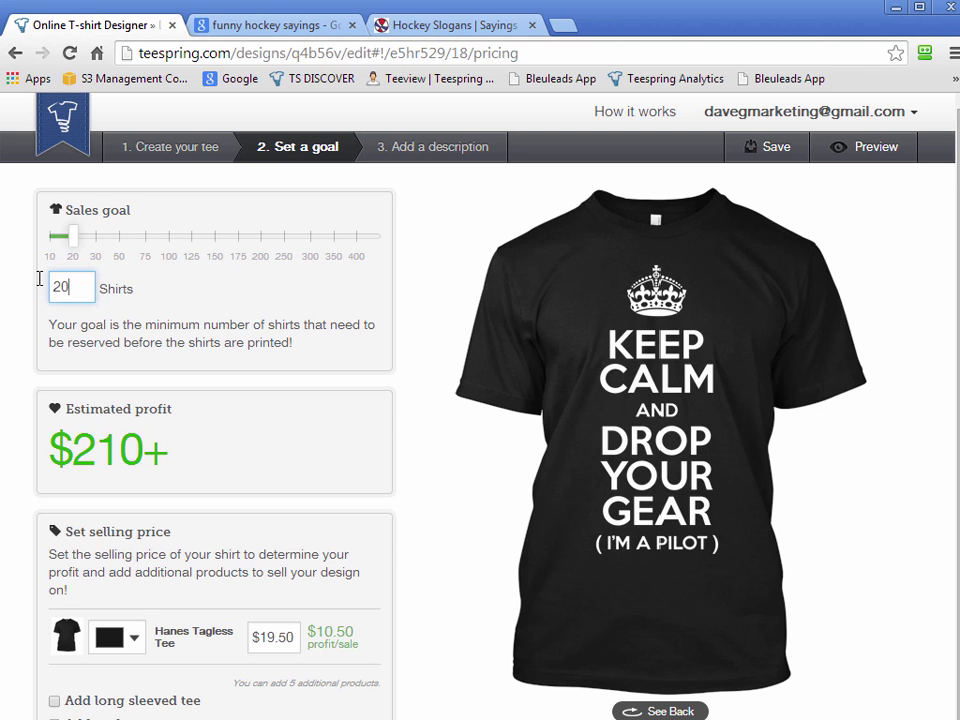
left_click_drag(86, 289, 34, 279)
left_click(166, 340)
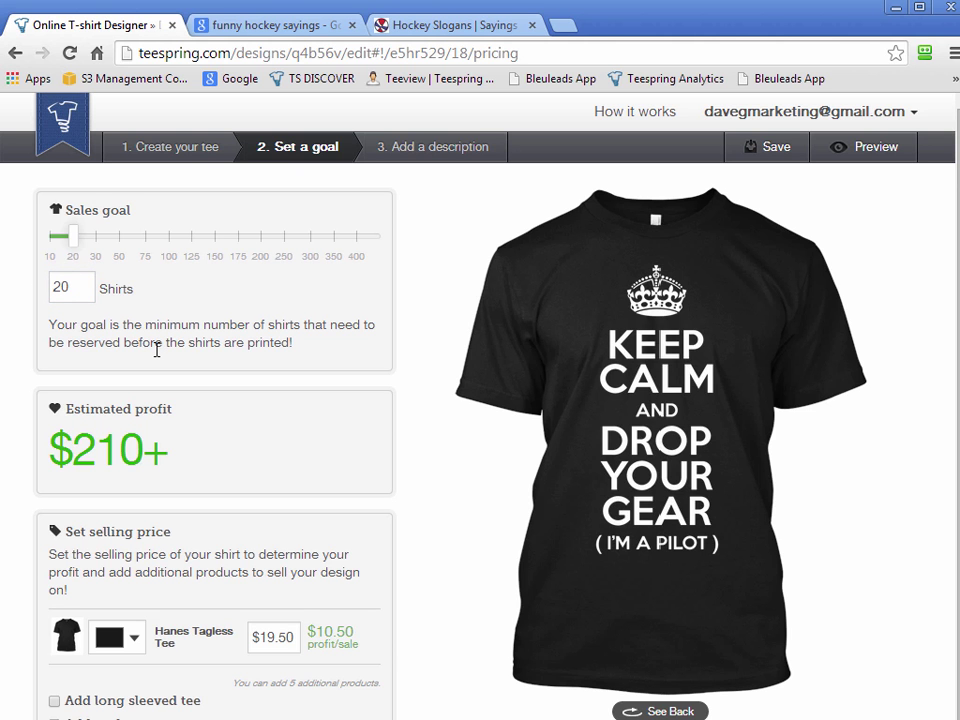
Step: Change the sales goal to 500 shirts once more for comparison
double_click(76, 290)
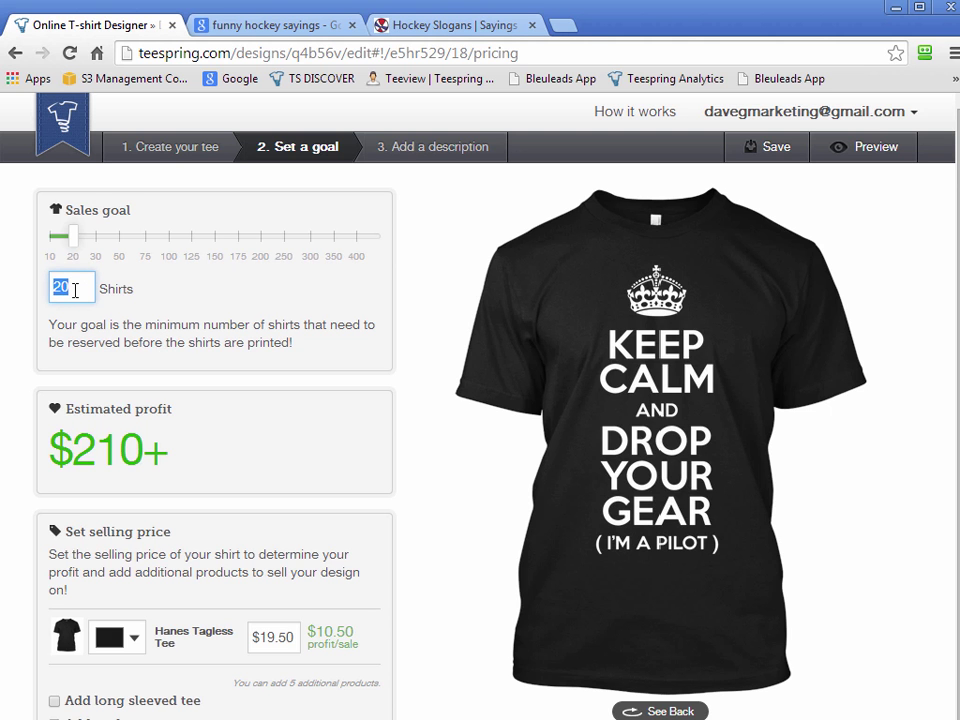
left_click(75, 291)
left_click_drag(79, 287, 51, 289)
type("500")
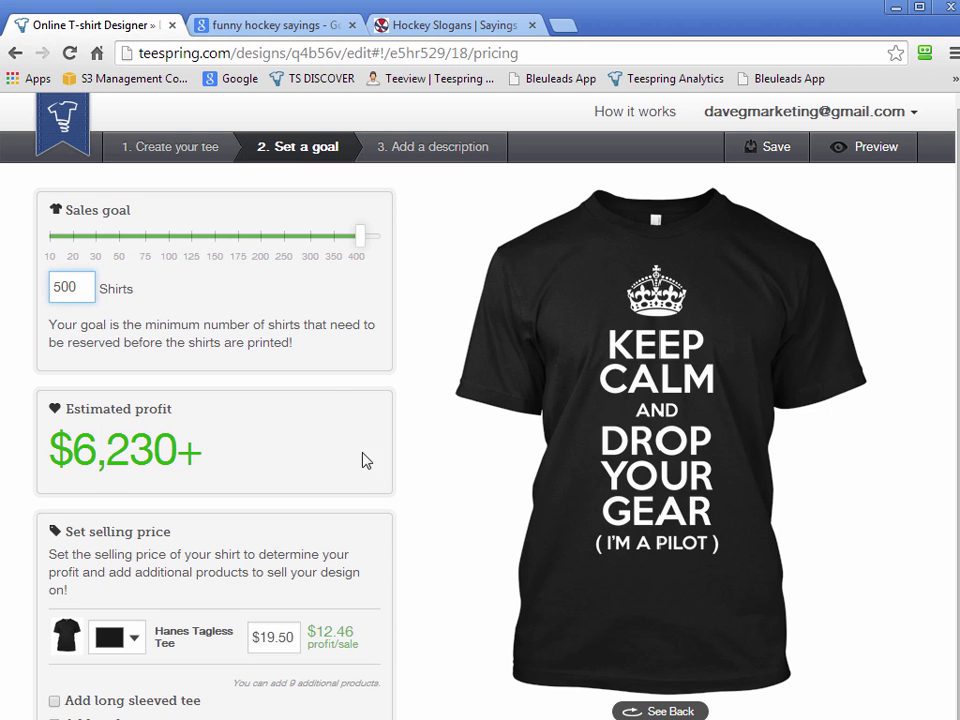
Step: Set the sales goal to 20 shirts, apply it, and bring the additional product options into view
left_click_drag(60, 287, 30, 281)
type("20")
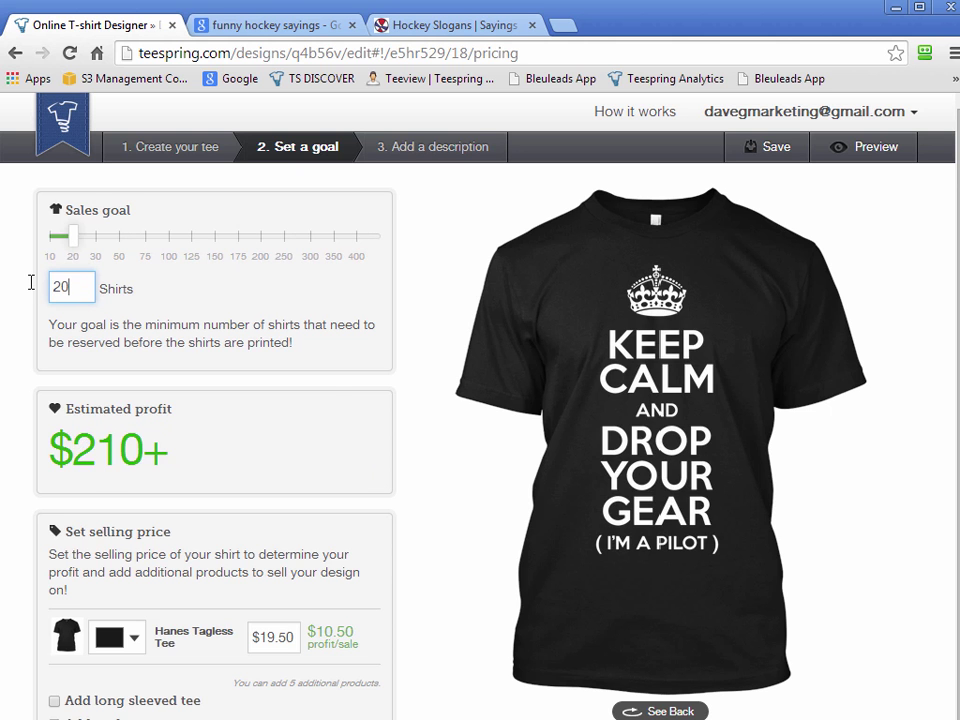
left_click(383, 362)
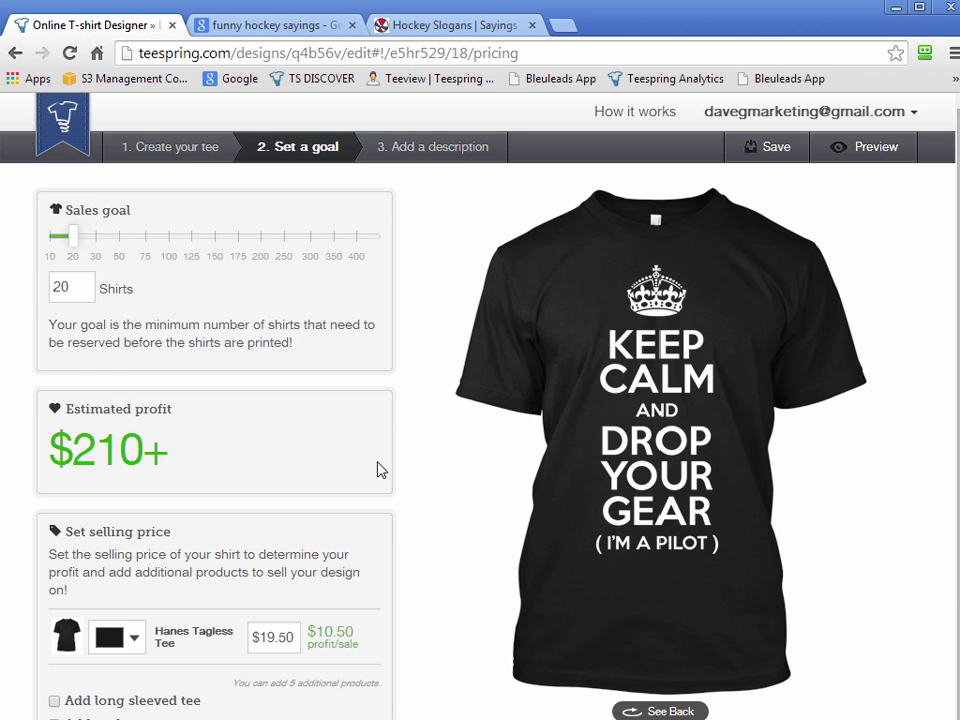
scroll(377, 470, "down", 3)
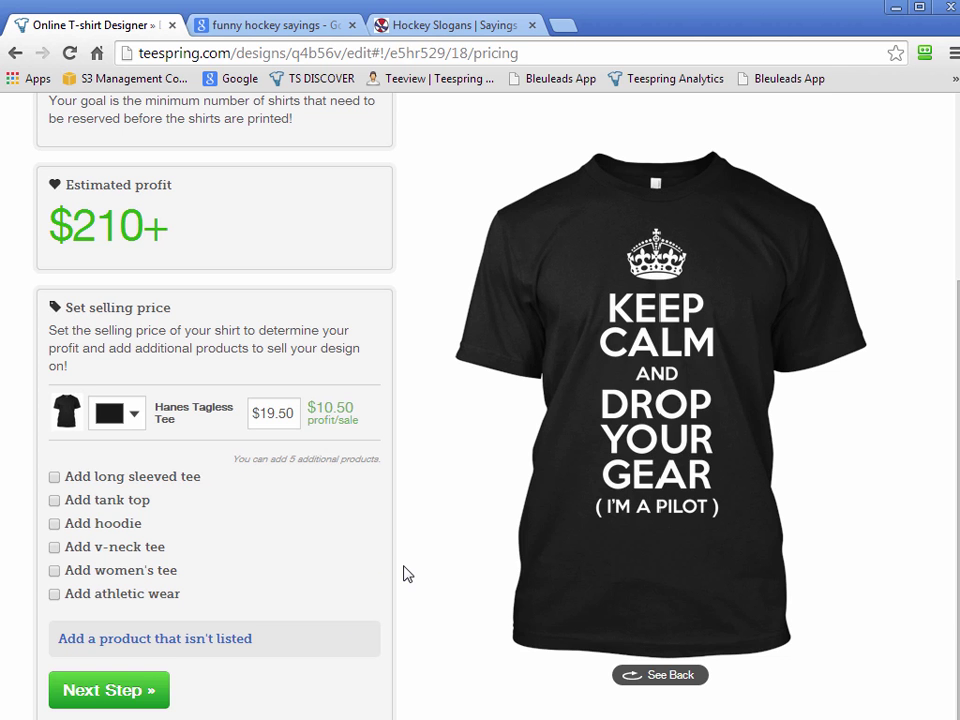
Step: Add the women's tee, tank top and hoodie as additional products to the campaign
left_click(140, 417)
left_click(113, 369)
left_click(54, 570)
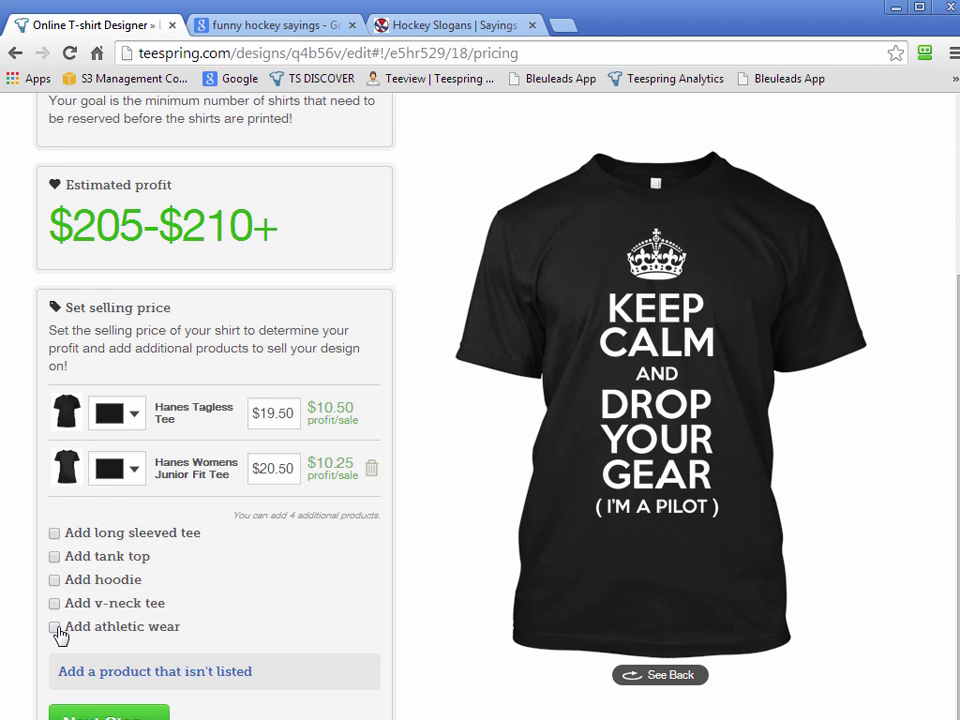
left_click(55, 557)
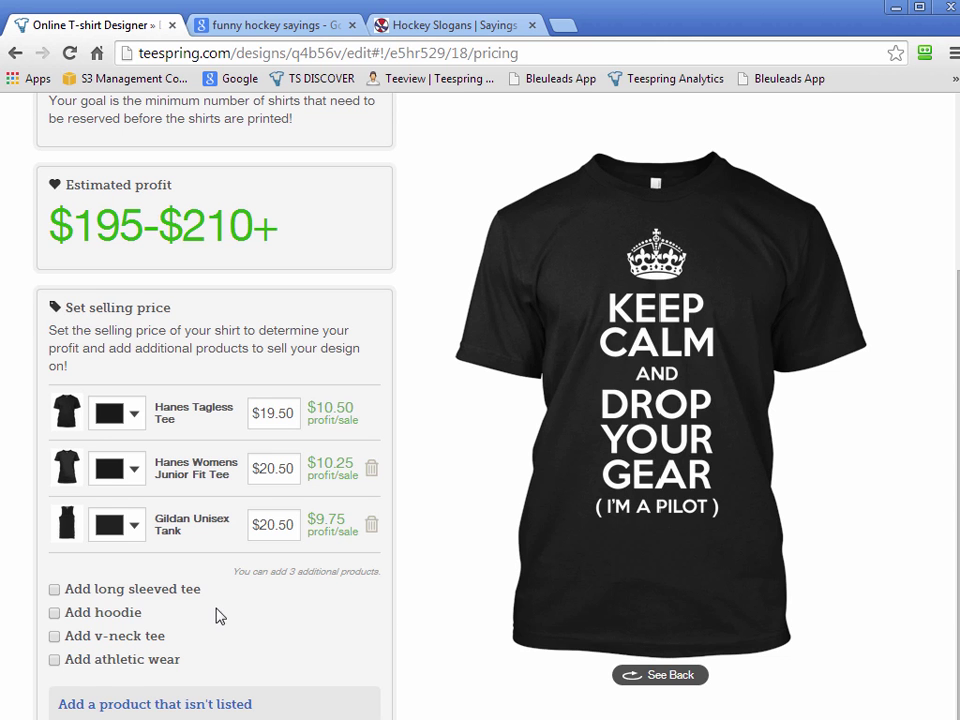
left_click(55, 614)
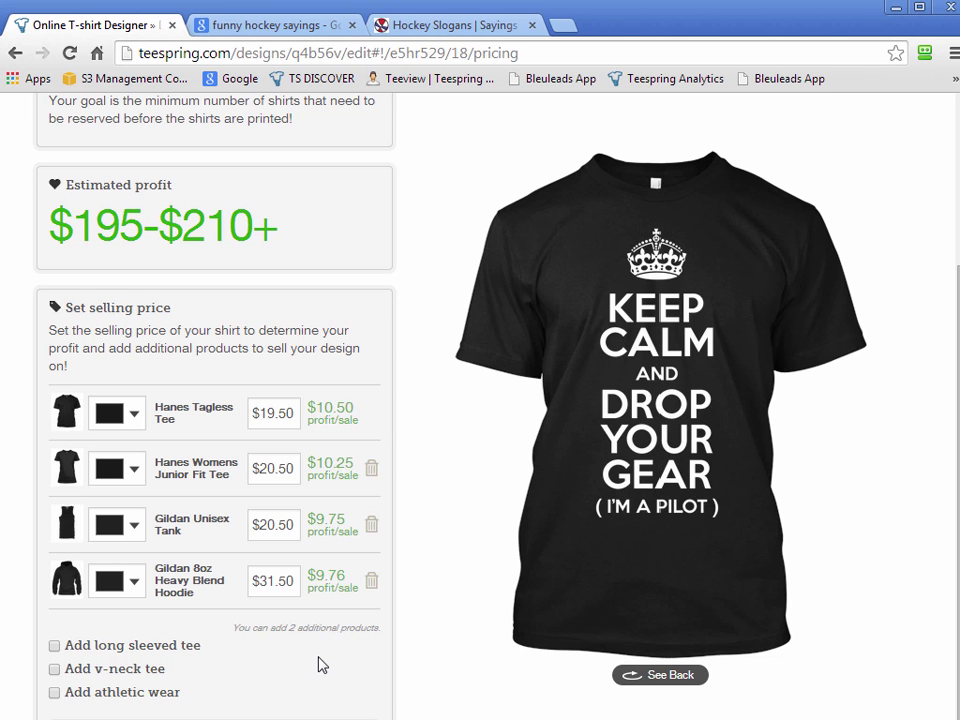
Step: Set the Gildan 8oz Heavy Blend Hoodie's selling price to $39.50
left_click(274, 581)
key("shift+Left")
type("9")
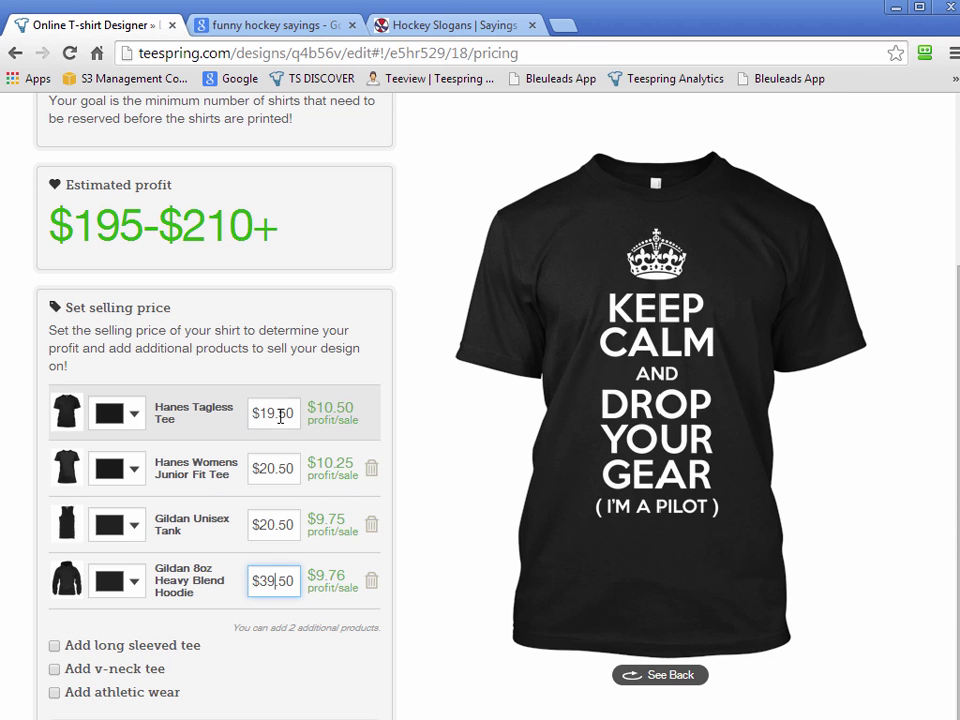
left_click_drag(279, 413, 288, 414)
left_click(286, 664)
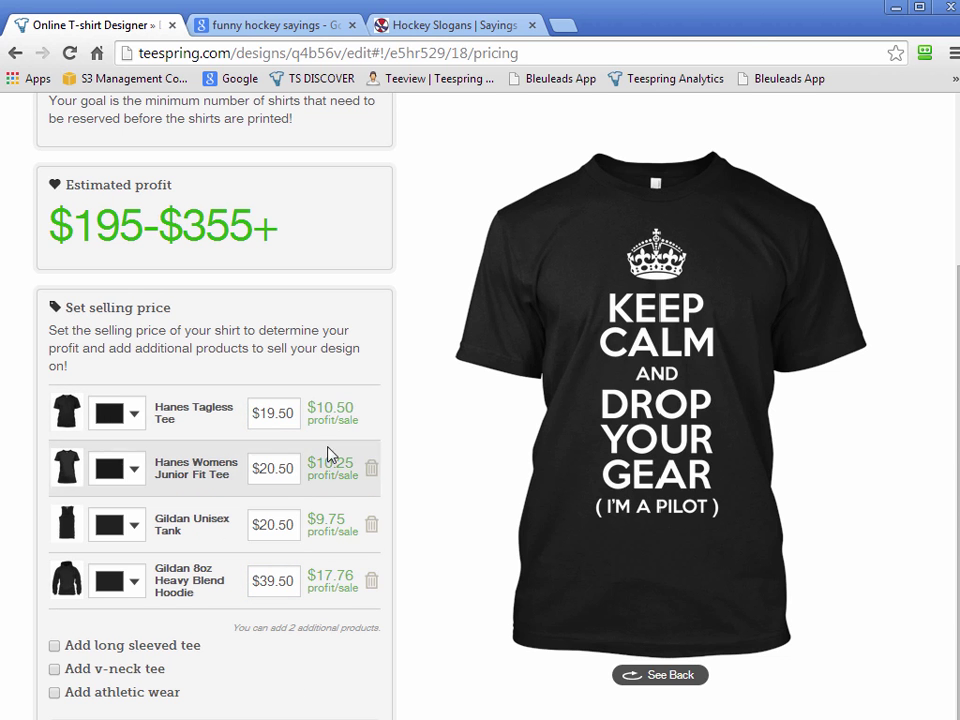
Step: Set the Gildan Unisex Tank's selling price to $21.50
left_click(271, 523)
type("1")
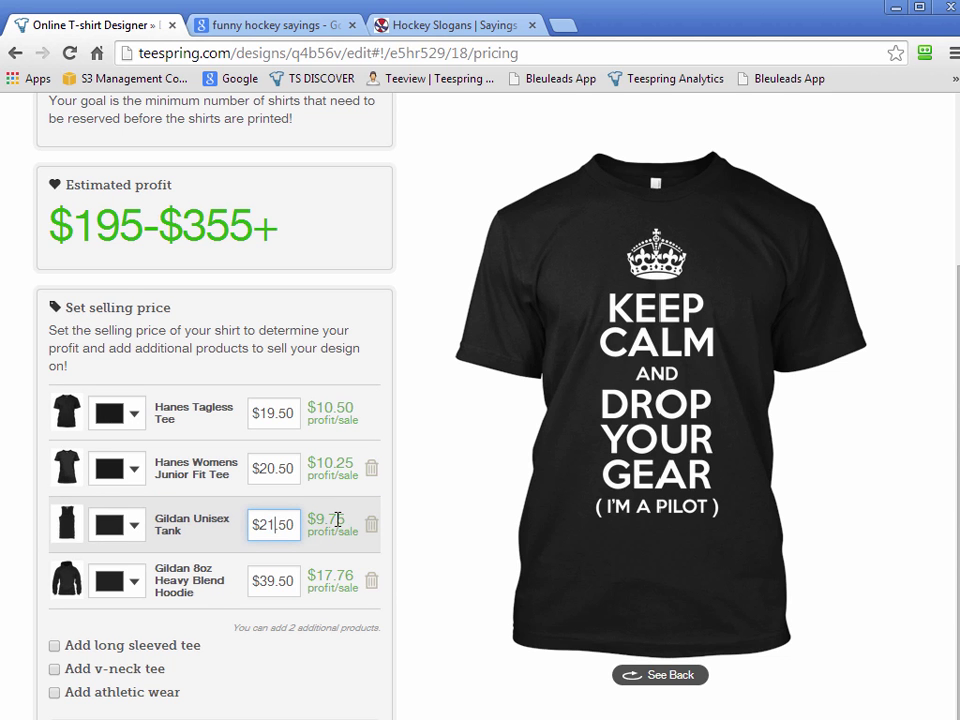
left_click(339, 521)
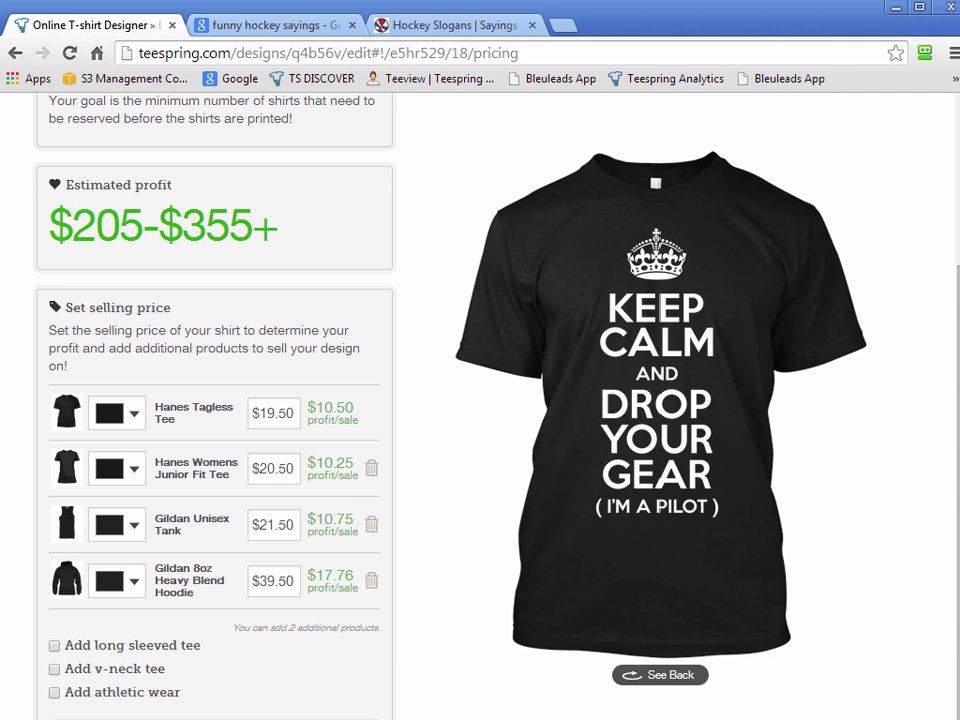
Step: Browse the categories for adding an unlisted product, check the Basic Tees styles, and select the Camouflage category without adding anything
scroll(424, 602, "down", 3)
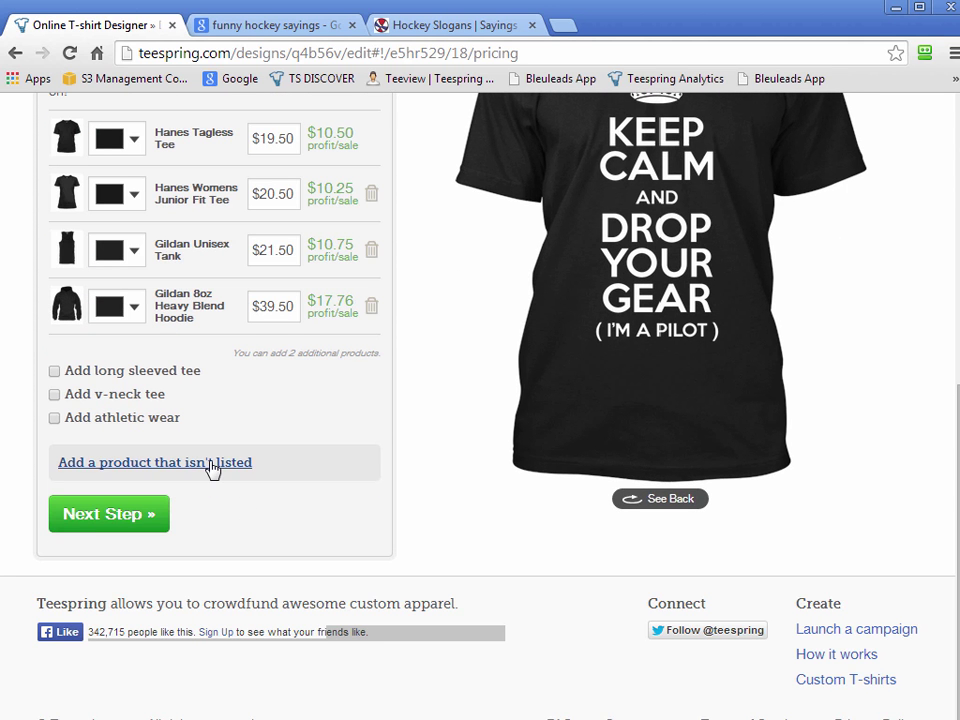
left_click(212, 466)
left_click(160, 500)
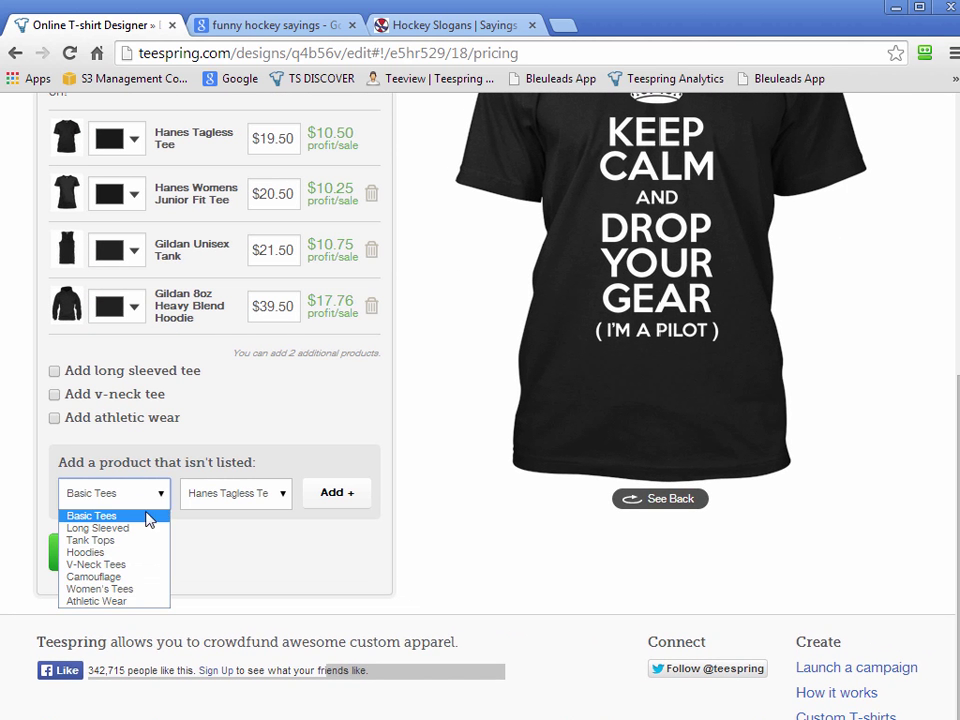
left_click(262, 494)
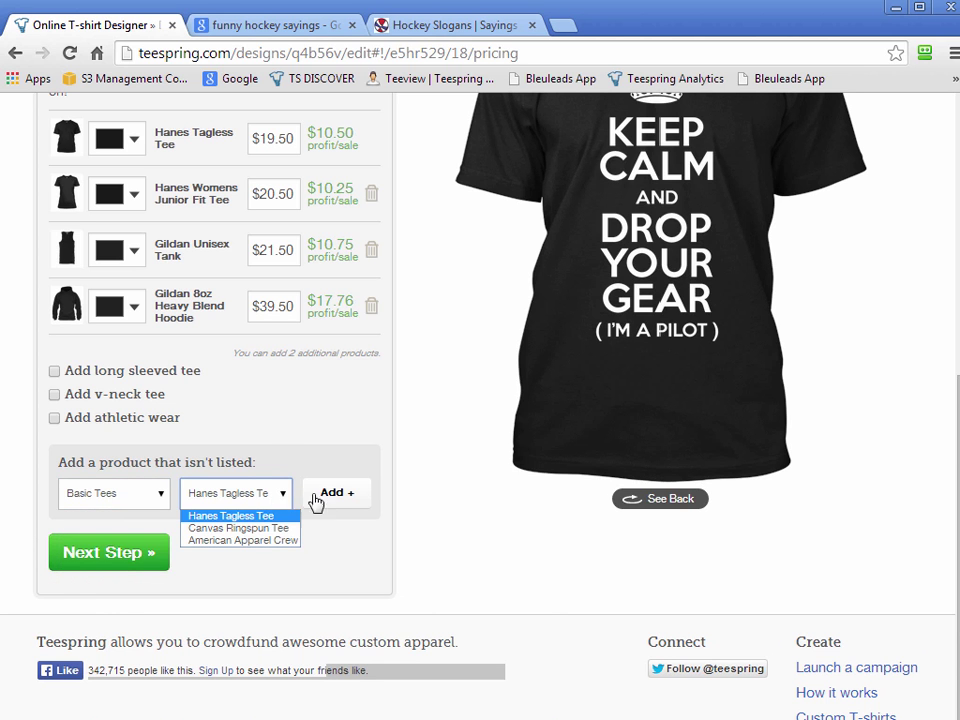
left_click(302, 549)
left_click(150, 493)
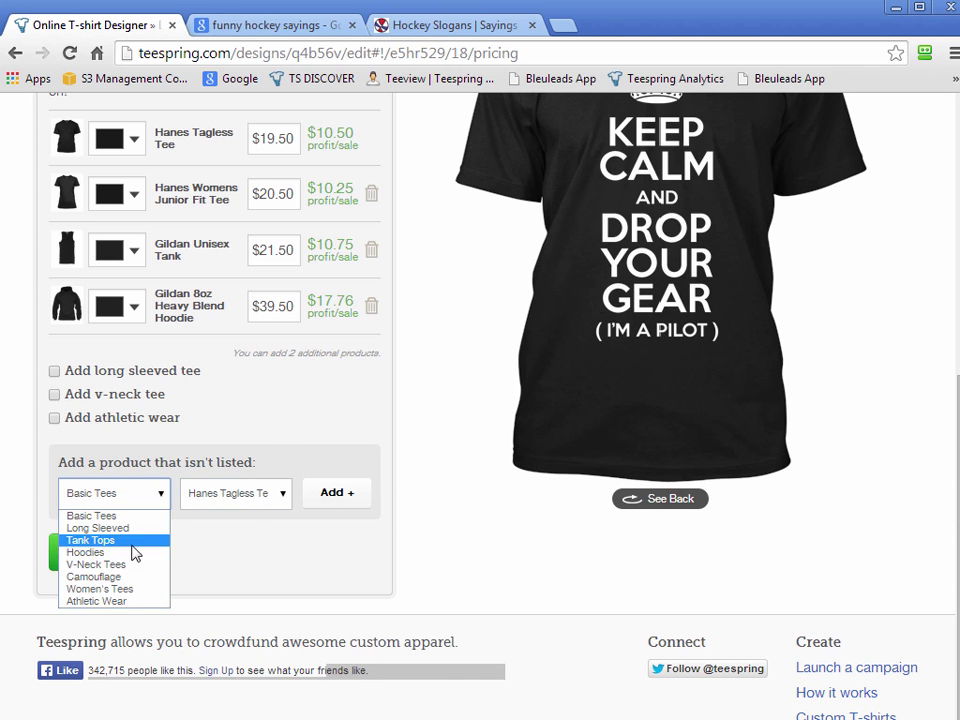
left_click(133, 577)
left_click(165, 504)
left_click(320, 590)
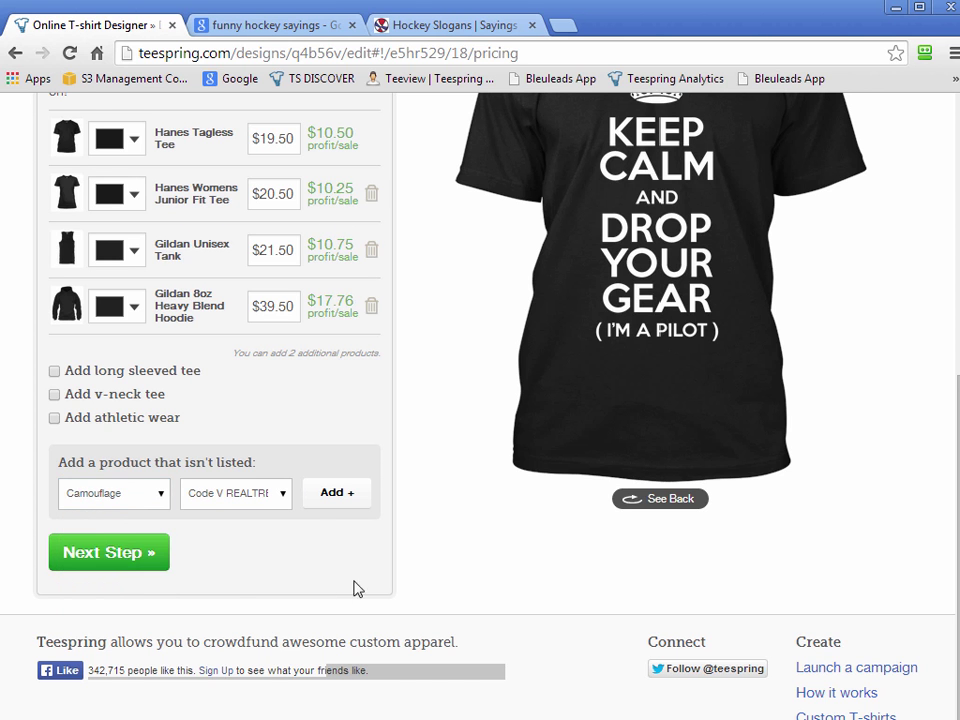
Step: Review the product prices and proceed to the campaign's description step
scroll(420, 560, "up", 1)
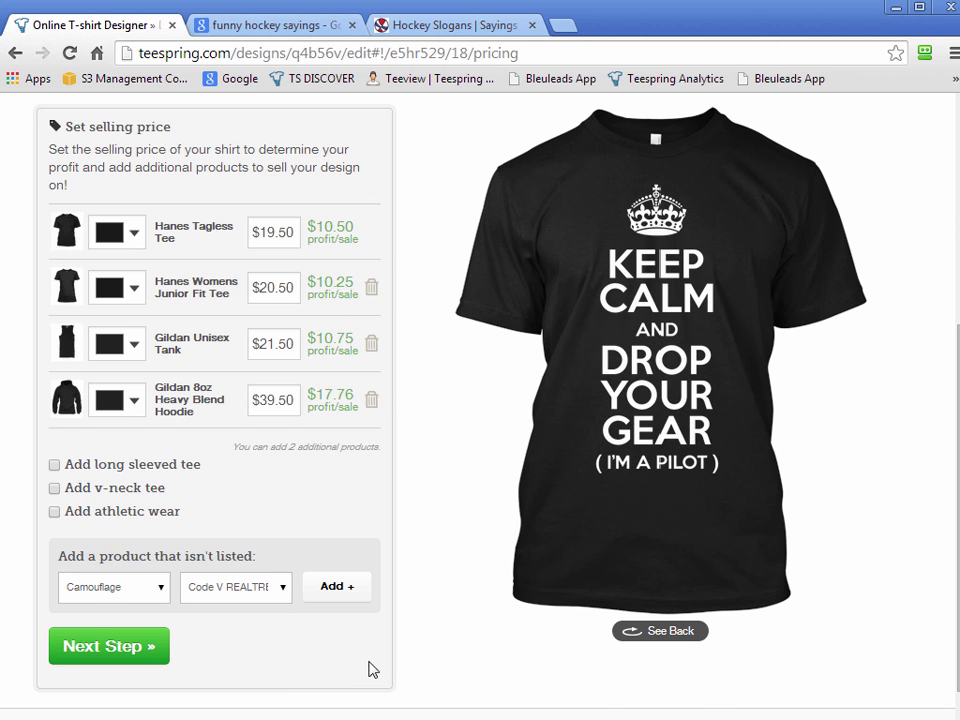
scroll(598, 638, "up", 1)
scroll(565, 653, "up", 3)
scroll(487, 594, "down", 6)
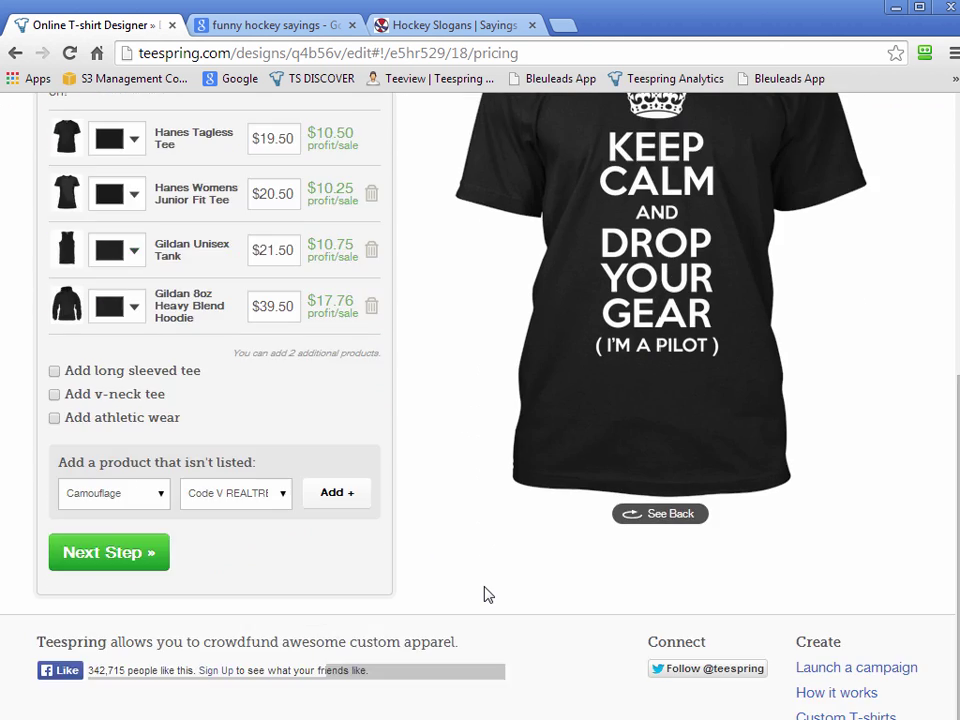
left_click(101, 568)
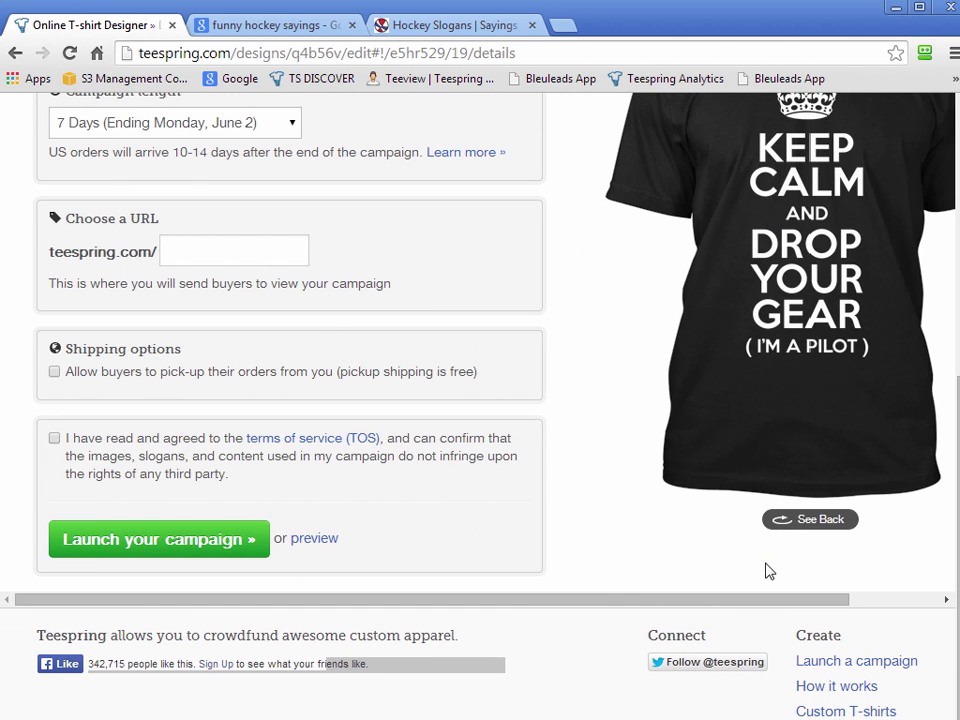
scroll(600, 580, "up", 2)
scroll(581, 591, "up", 4)
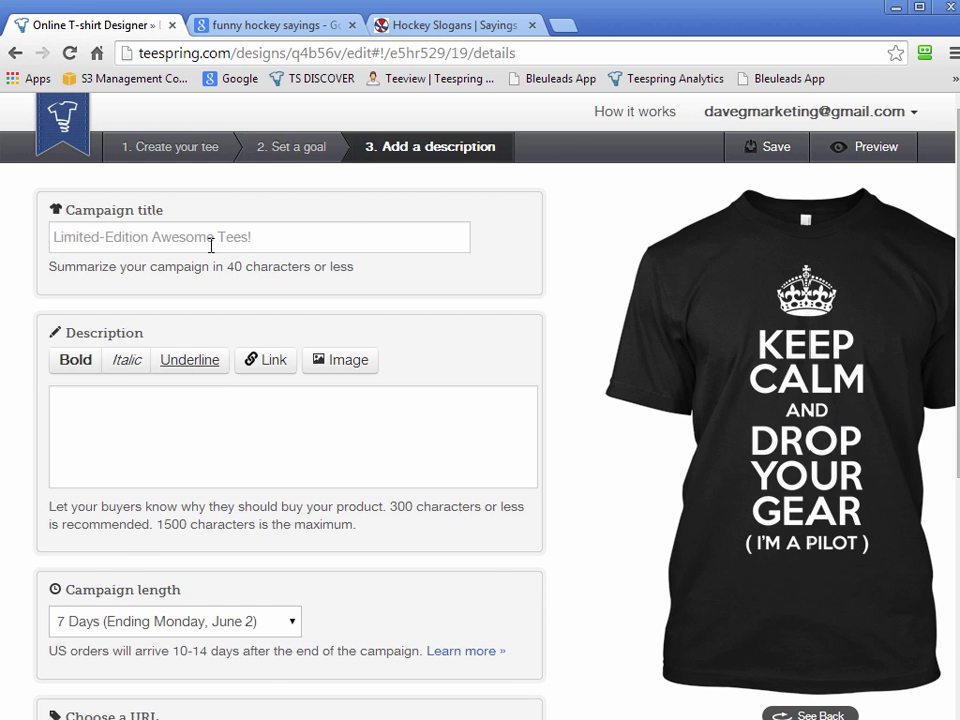
Step: Examine the available campaign lengths and keep 7 Days (Ending Monday, June 2) selected
left_click(215, 438)
scroll(568, 581, "down", 2)
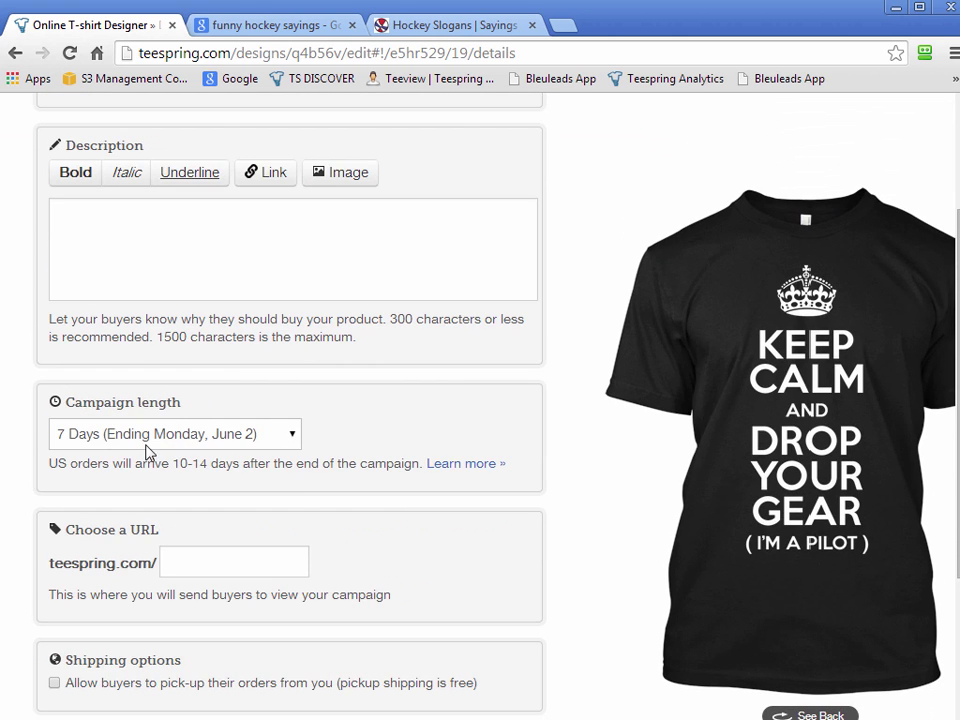
left_click(150, 443)
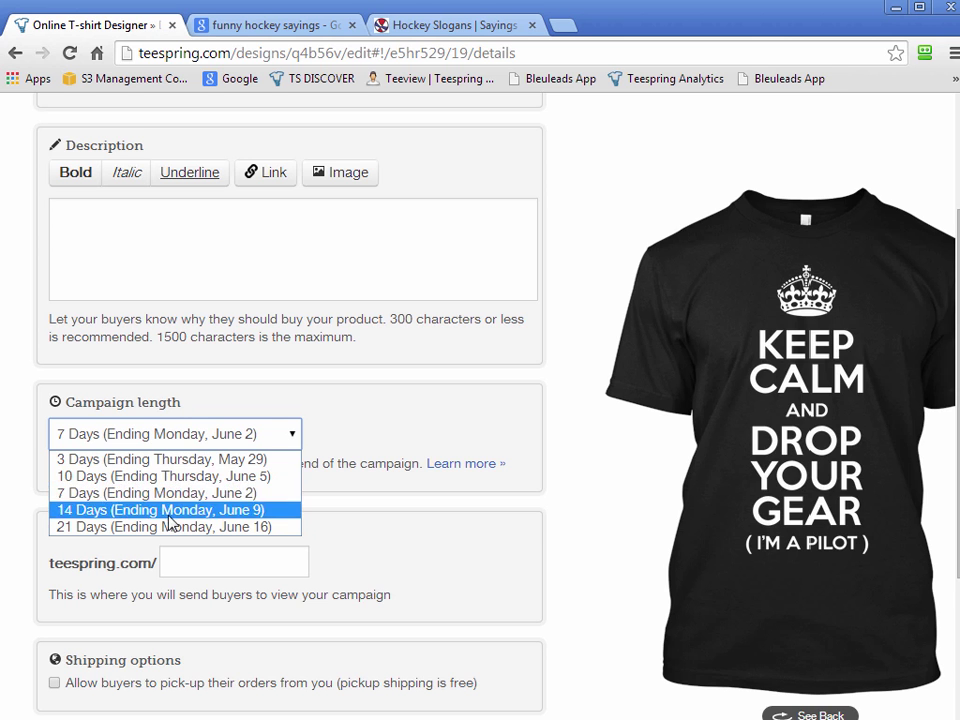
left_click(88, 497)
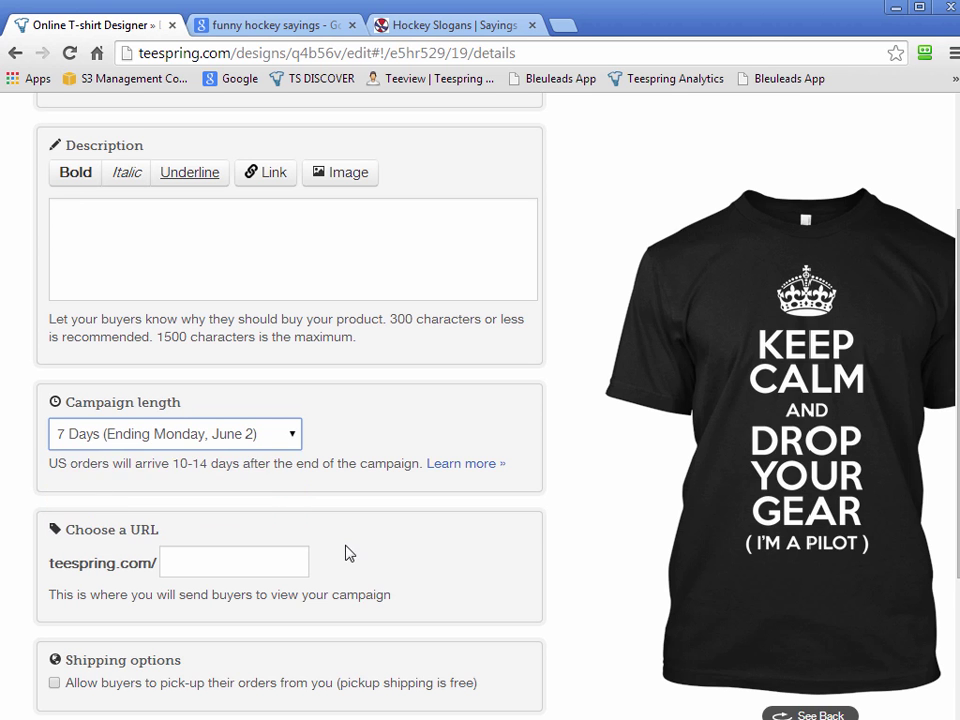
left_click(276, 559)
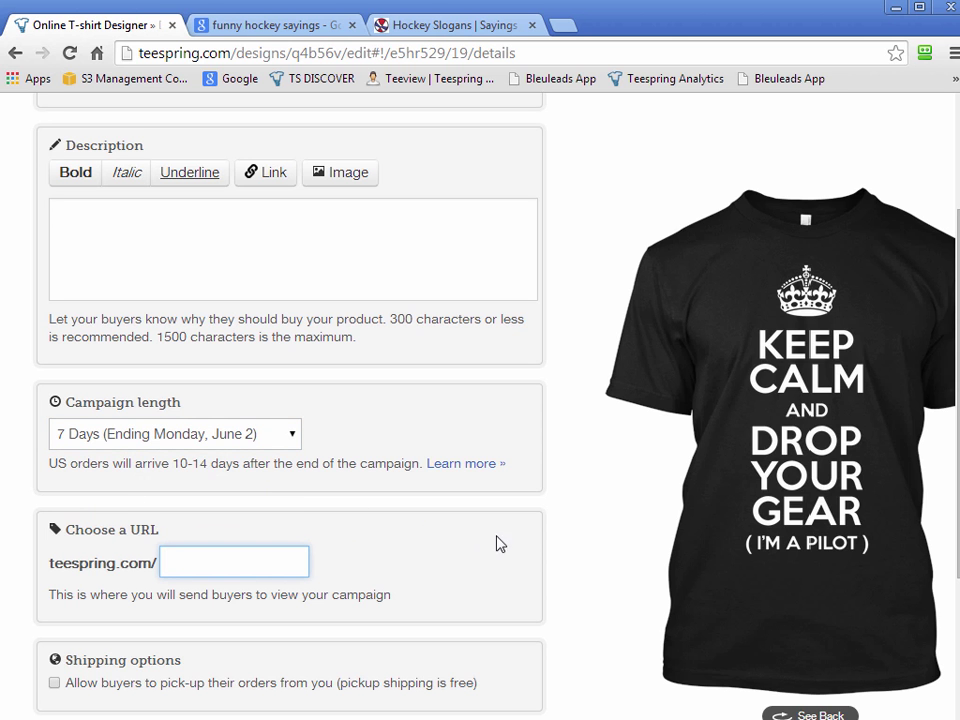
Step: Set the campaign length to 3 Days (Ending Thursday, May 29)
left_click(163, 434)
left_click(155, 476)
left_click(148, 436)
left_click(156, 459)
left_click(369, 508)
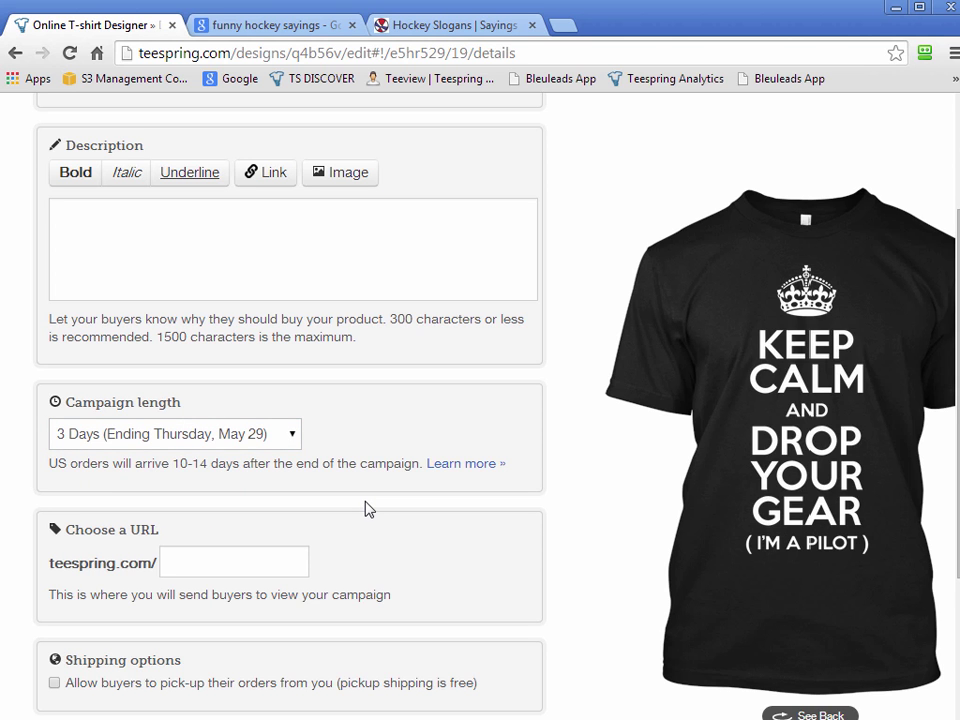
Step: Enter "*** 72 HOURS ONLY ***" as a sample description and clear it again
left_click(317, 257)
type("*** 72 HOURS ONLY ***")
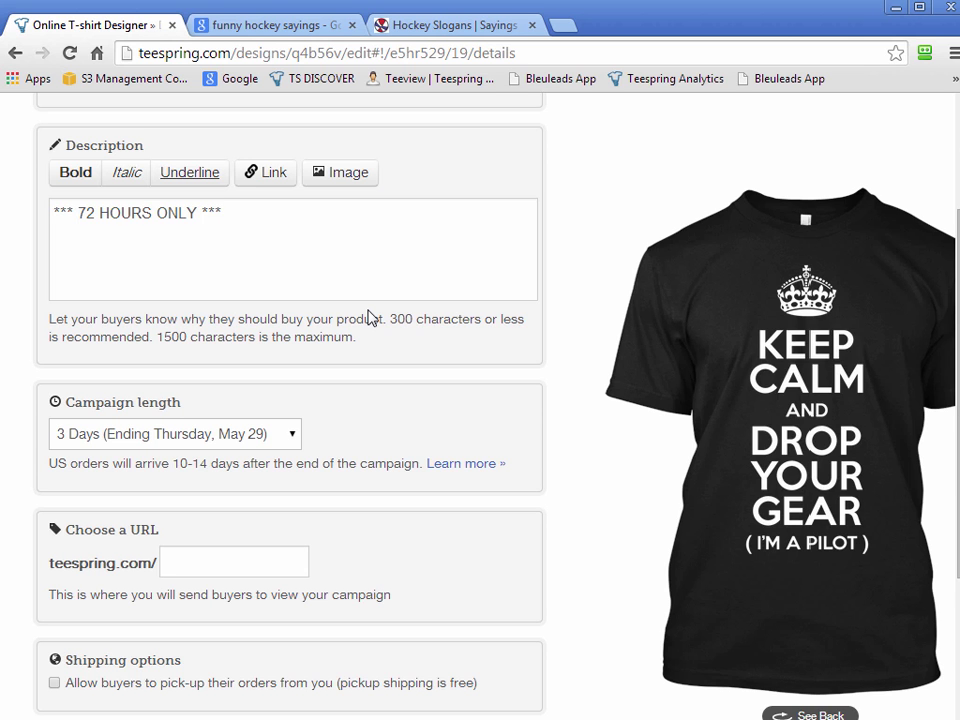
key("ctrl+a")
key("BackSpace")
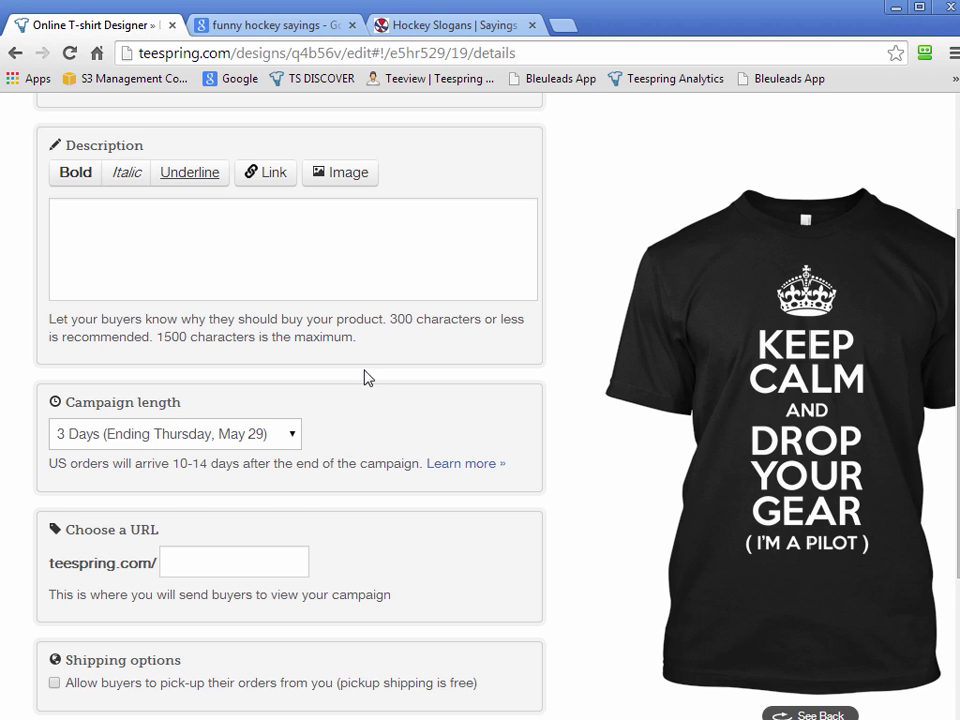
Step: Return the campaign length to 7 Days (Ending Monday, June 2)
left_click(290, 433)
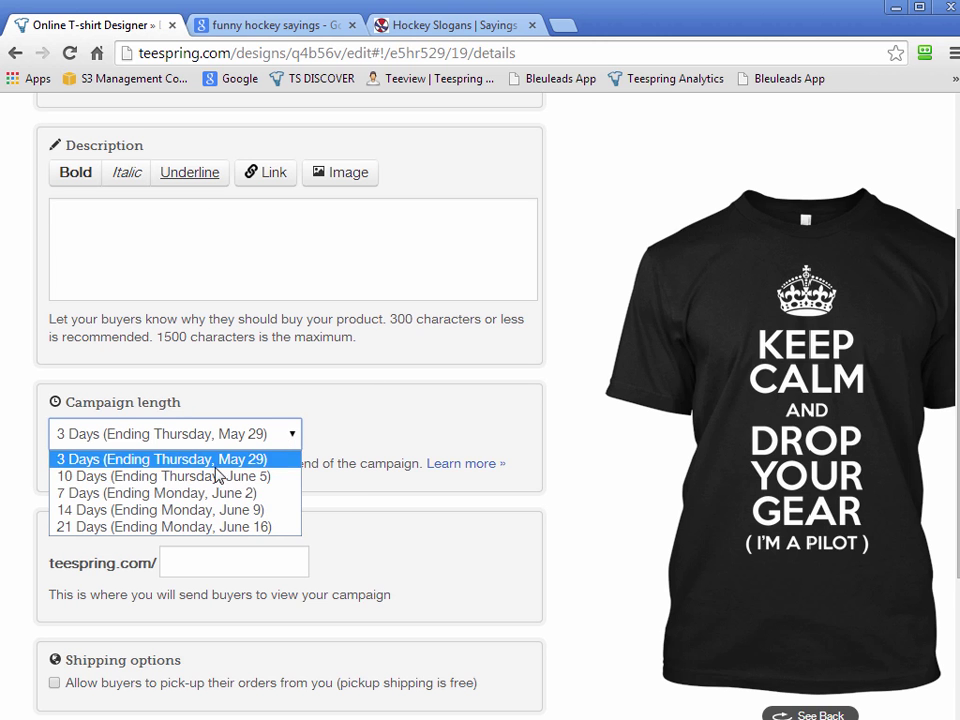
left_click(201, 493)
left_click(537, 556)
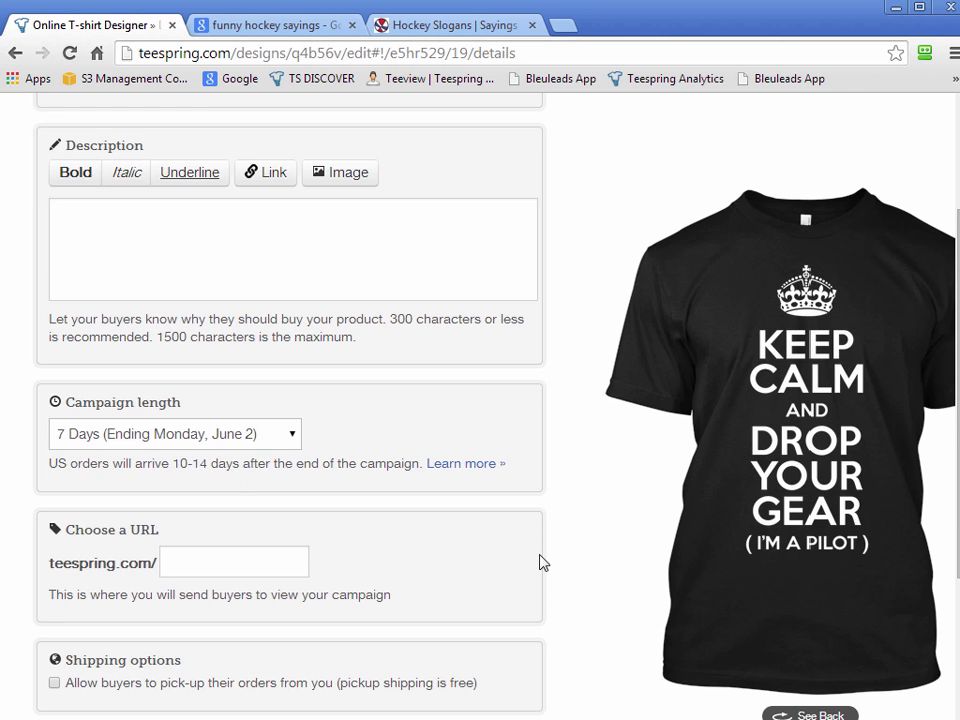
Step: Set the campaign URL ending to "dropyourgear" and submit it to check the address
scroll(542, 561, "down", 2)
left_click(214, 377)
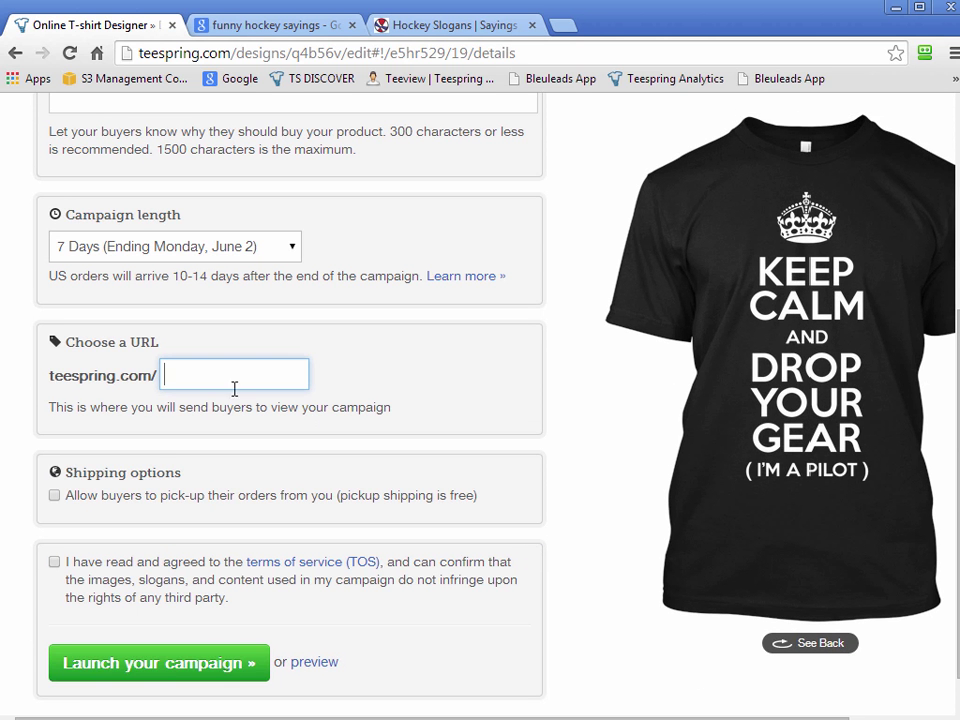
scroll(540, 525, "up", 1)
scroll(540, 525, "down", 1)
type("dropyourgear")
key("Return")
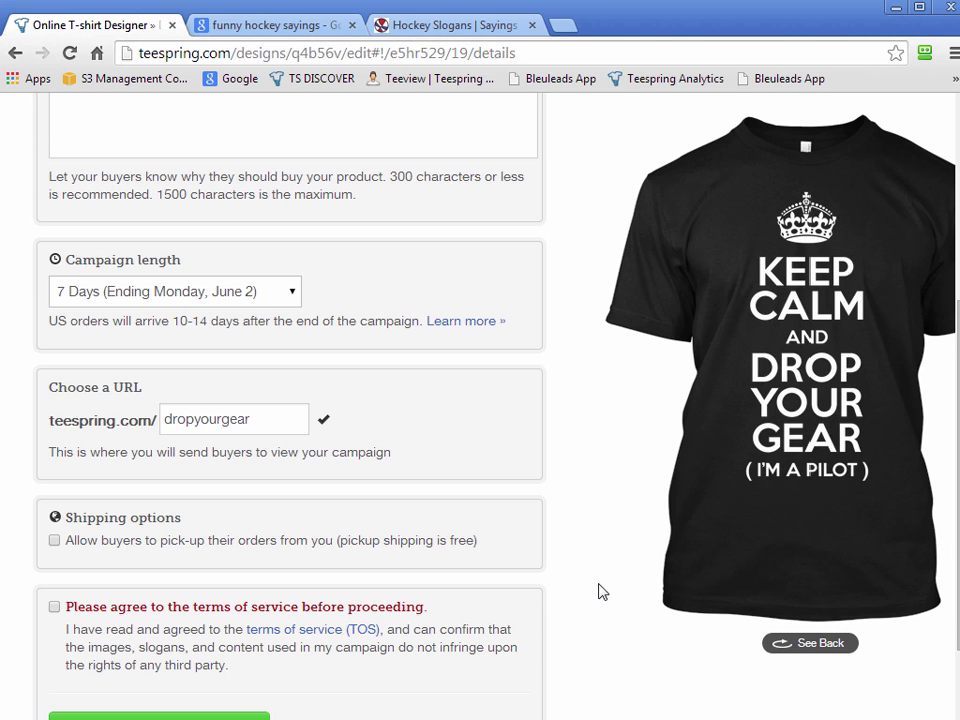
double_click(172, 420)
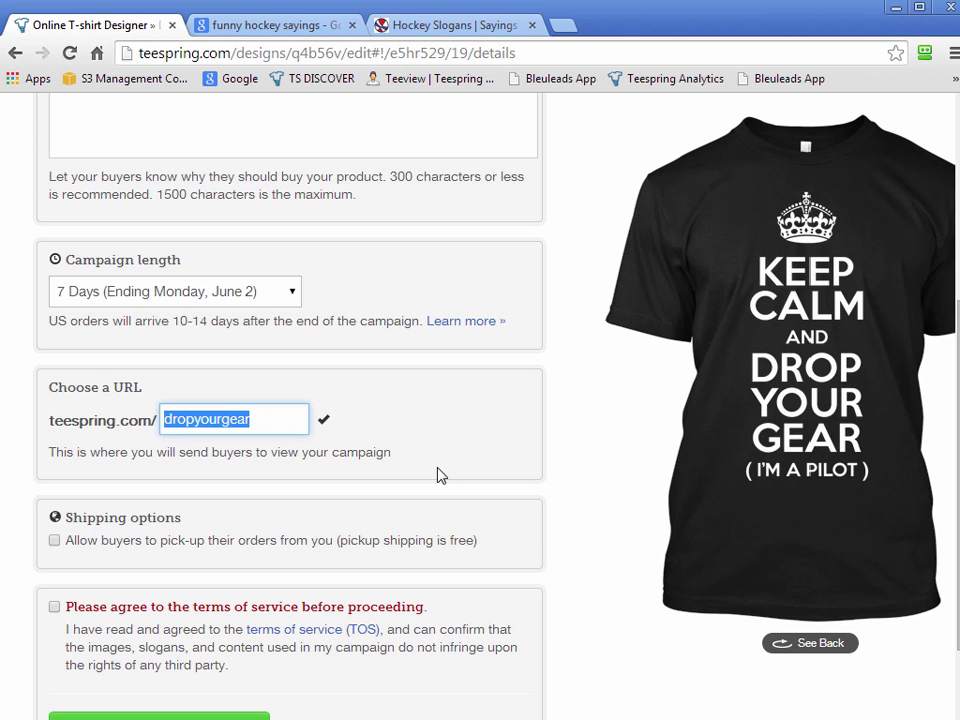
left_click(516, 434)
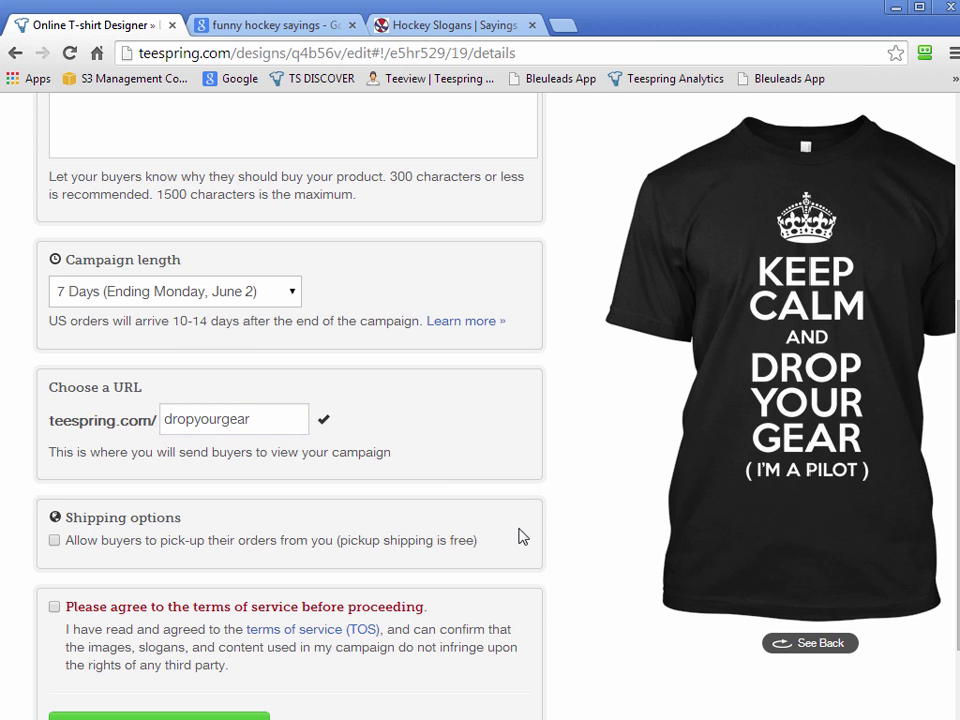
Step: Enter "Keep Calm and Drop Your Gear!" as the campaign title
scroll(527, 501, "up", 2)
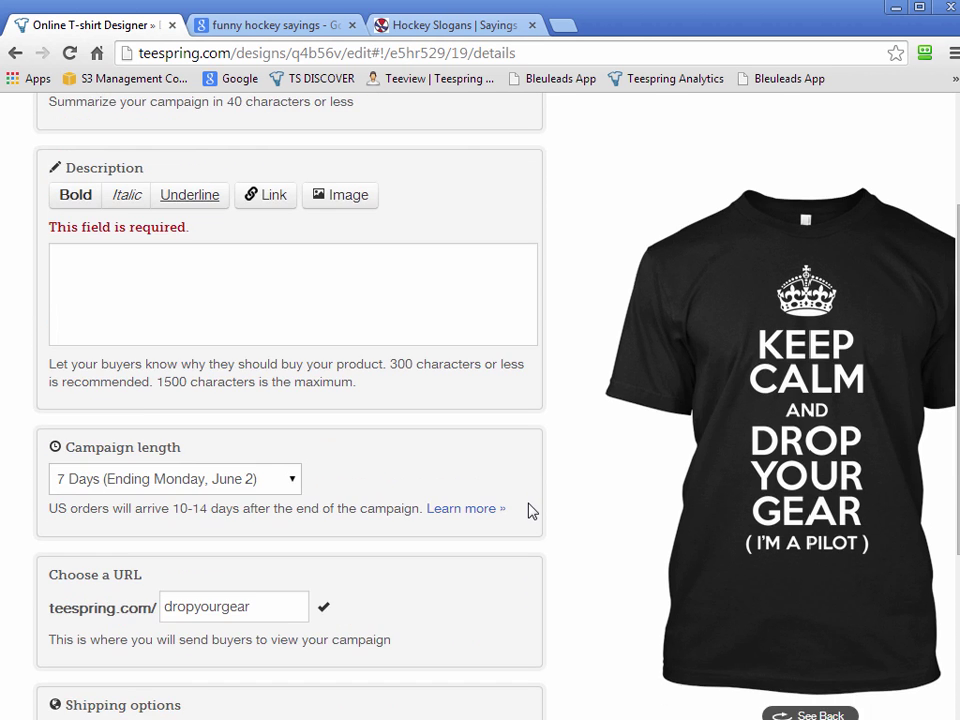
scroll(530, 510, "up", 2)
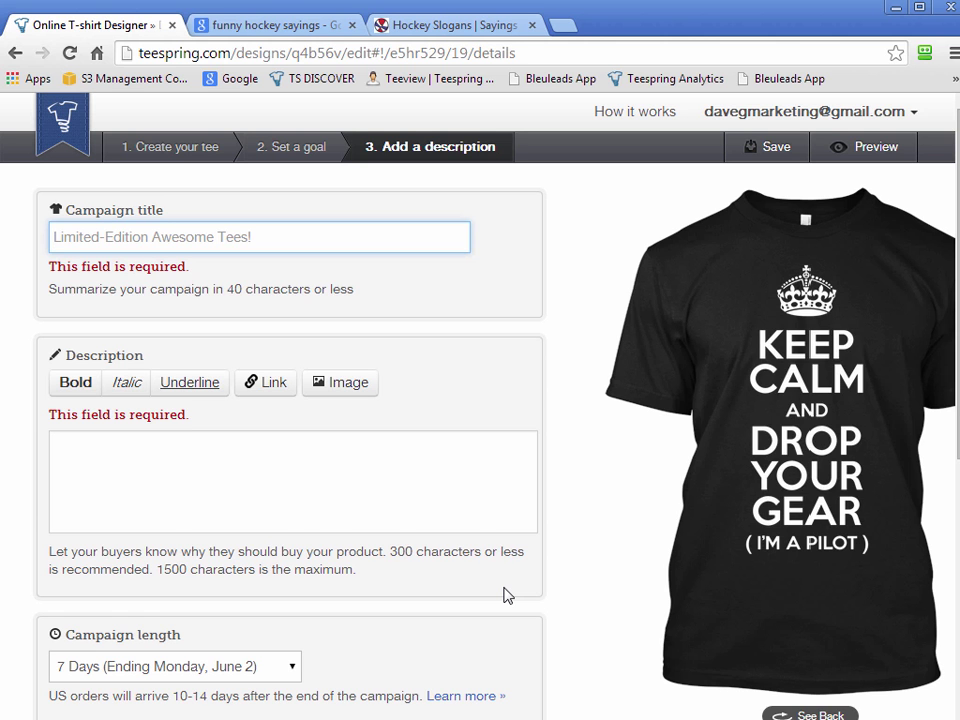
type("Kepp")
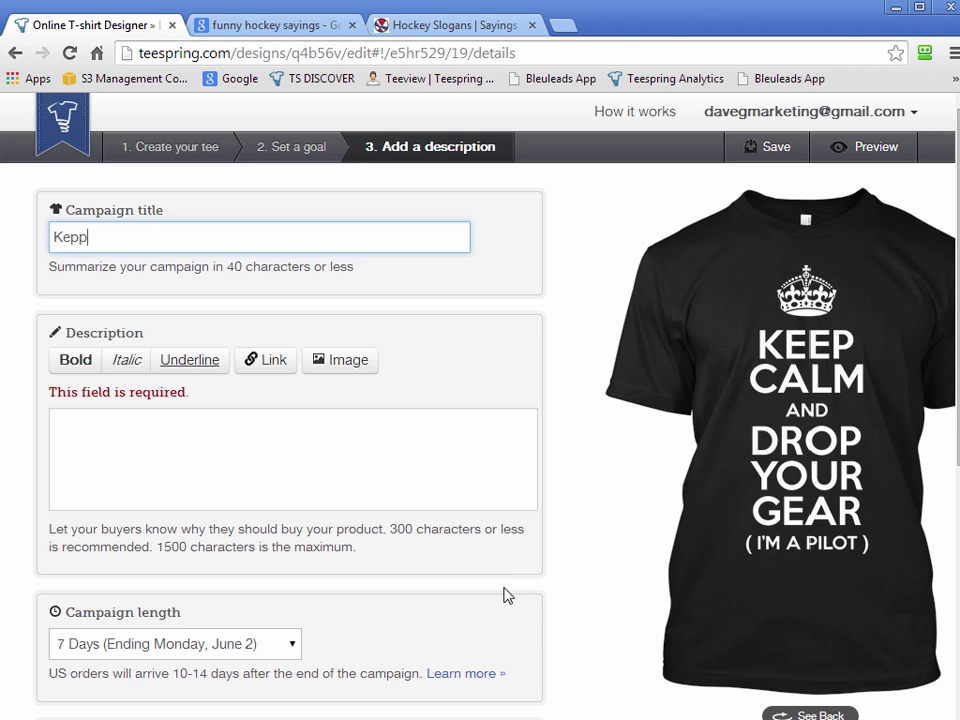
key("BackSpace")
key("BackSpace")
type("ep Calm and Drop Your Gear!")
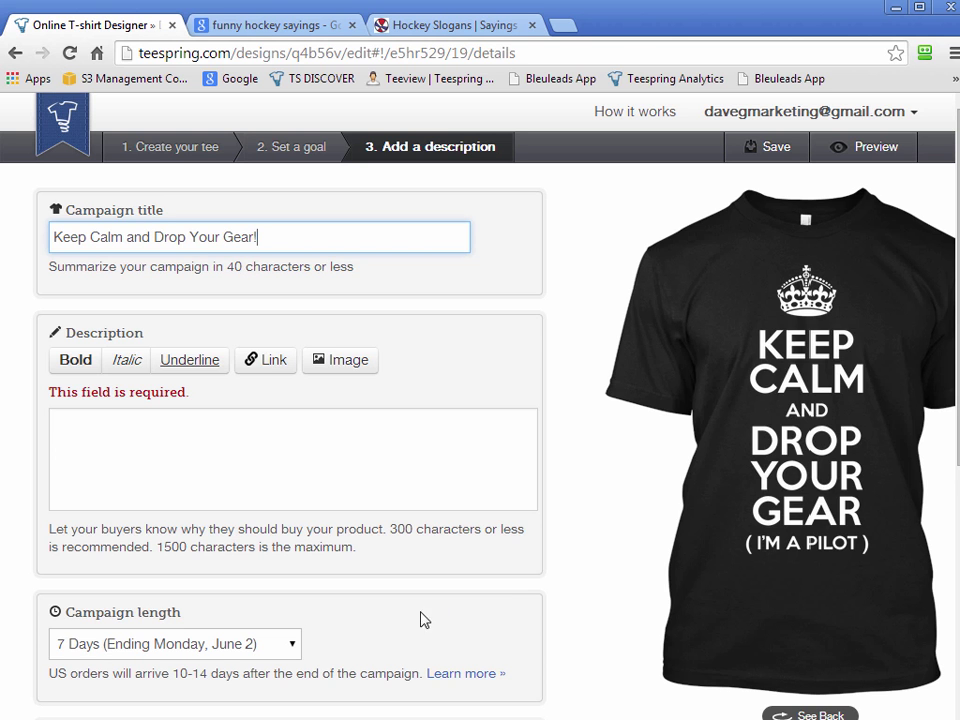
Step: Place the cursor in the empty campaign description and switch to the Tee Inspector application
left_click(291, 454)
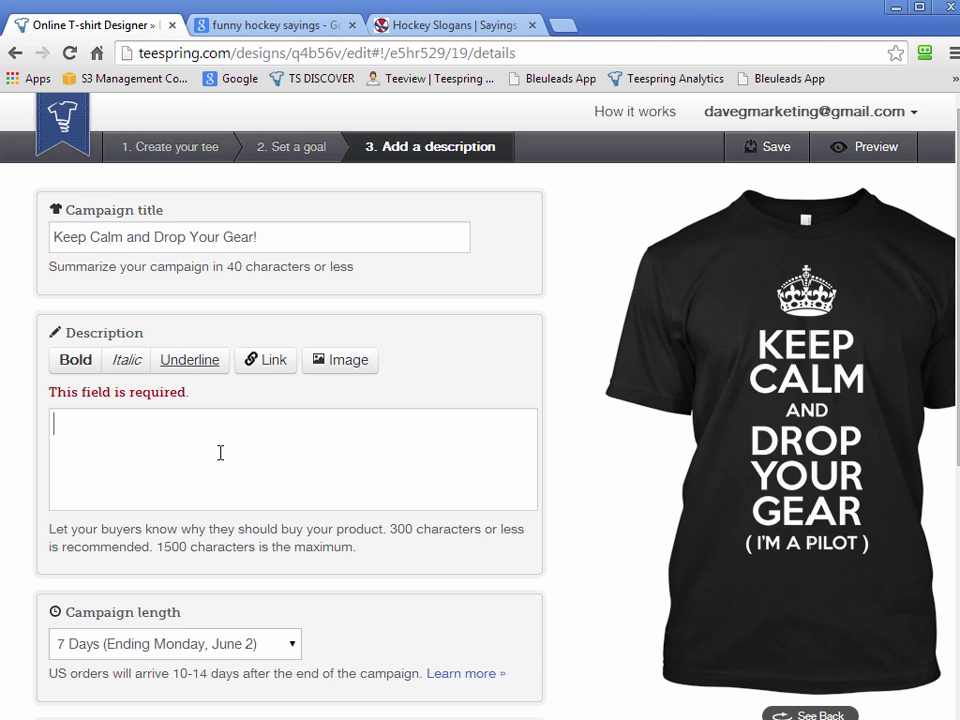
left_click(299, 437)
key("alt+Tab")
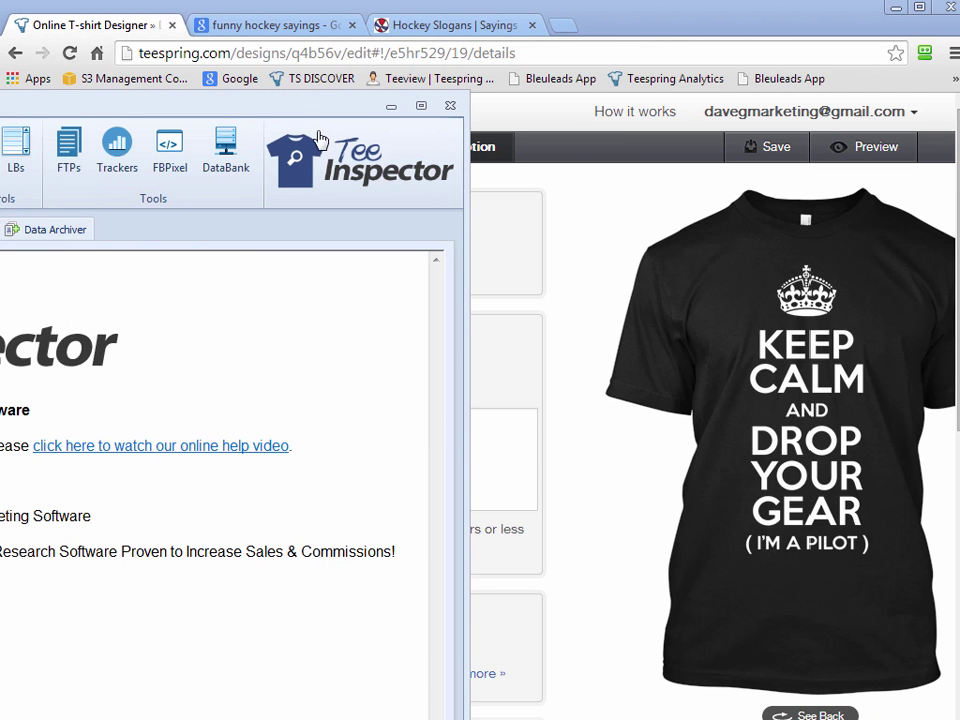
Step: Open Tee Inspector's Data Bank and arrange its window so the saved entries and full text area are readable
left_click_drag(311, 107, 431, 79)
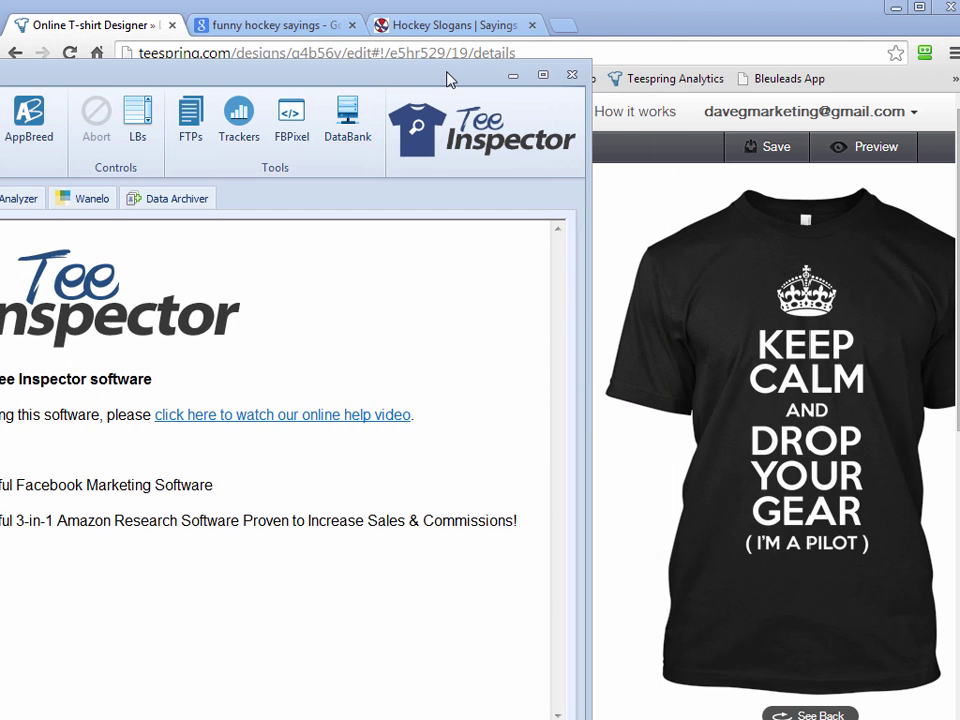
left_click_drag(448, 77, 347, 53)
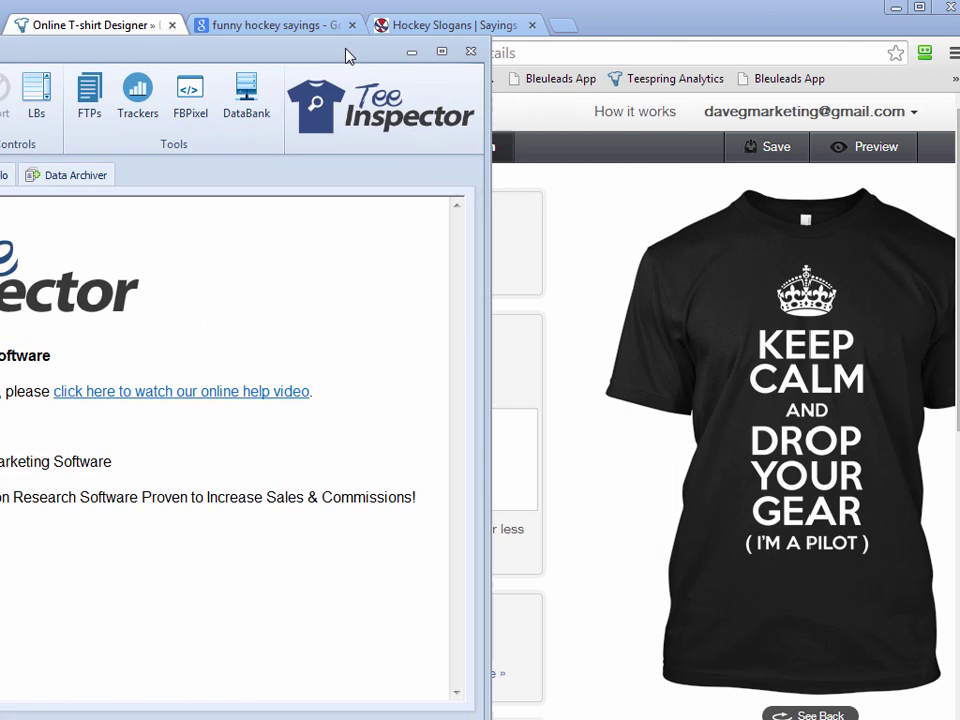
left_click(244, 92)
left_click_drag(208, 163, 191, 62)
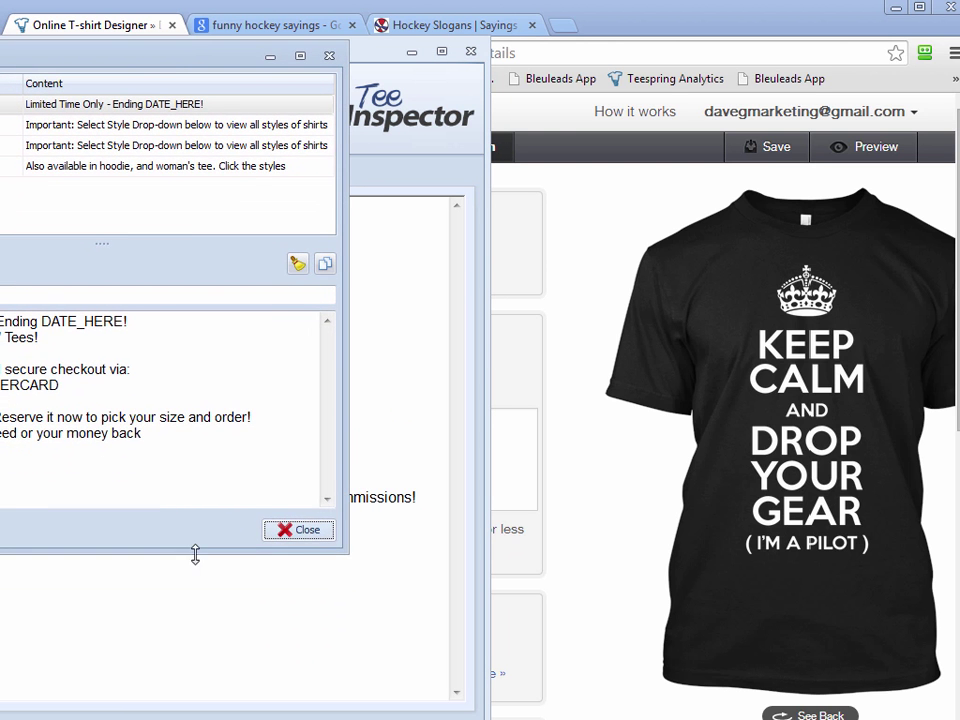
left_click_drag(194, 552, 193, 690)
left_click_drag(157, 60, 292, 63)
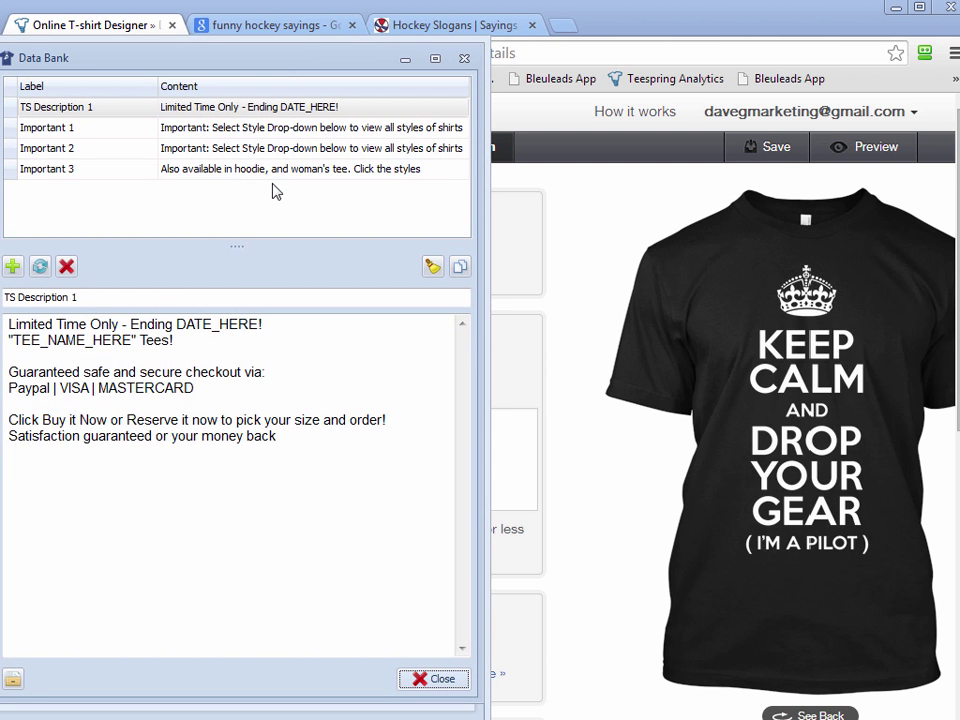
left_click_drag(302, 63, 313, 64)
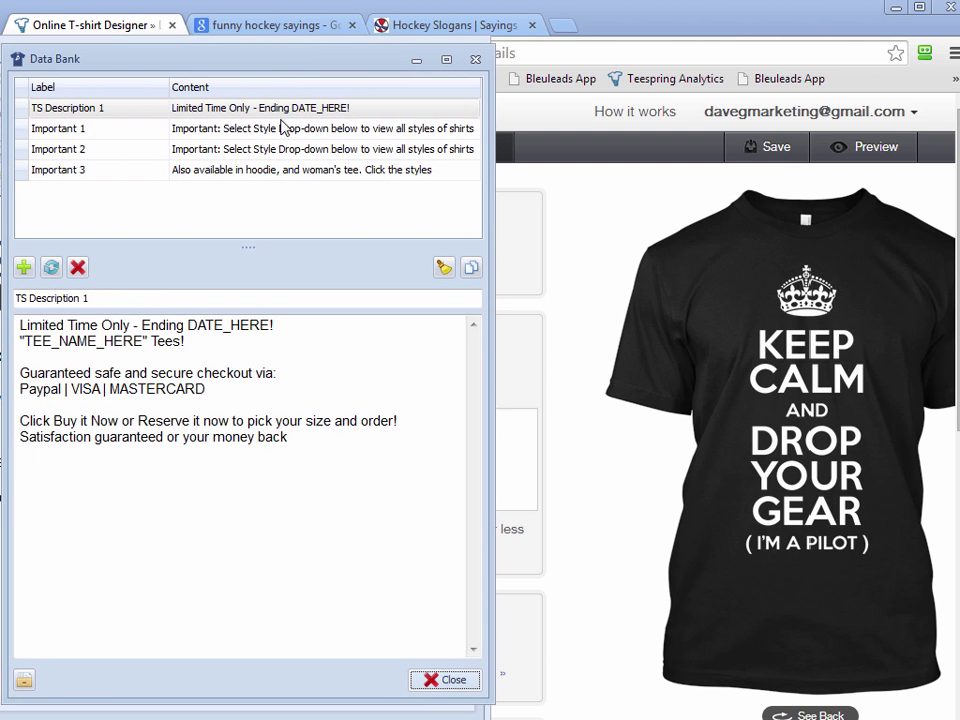
Step: Review the saved Data Bank texts TS Description 1, Important 1, Important 2 and Important 3
left_click(284, 130)
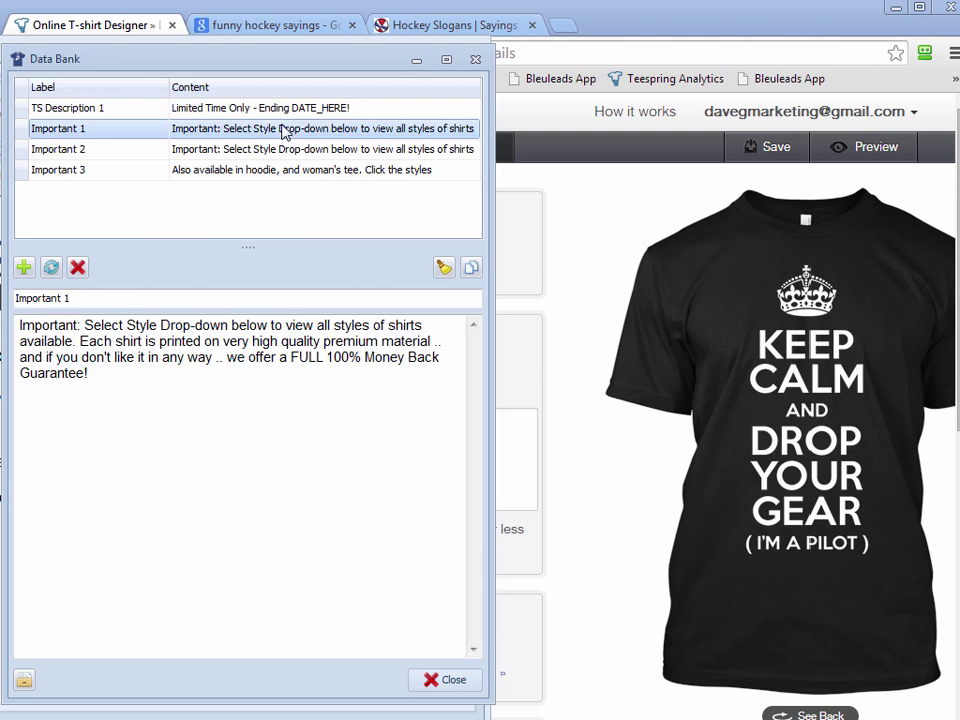
left_click(288, 110)
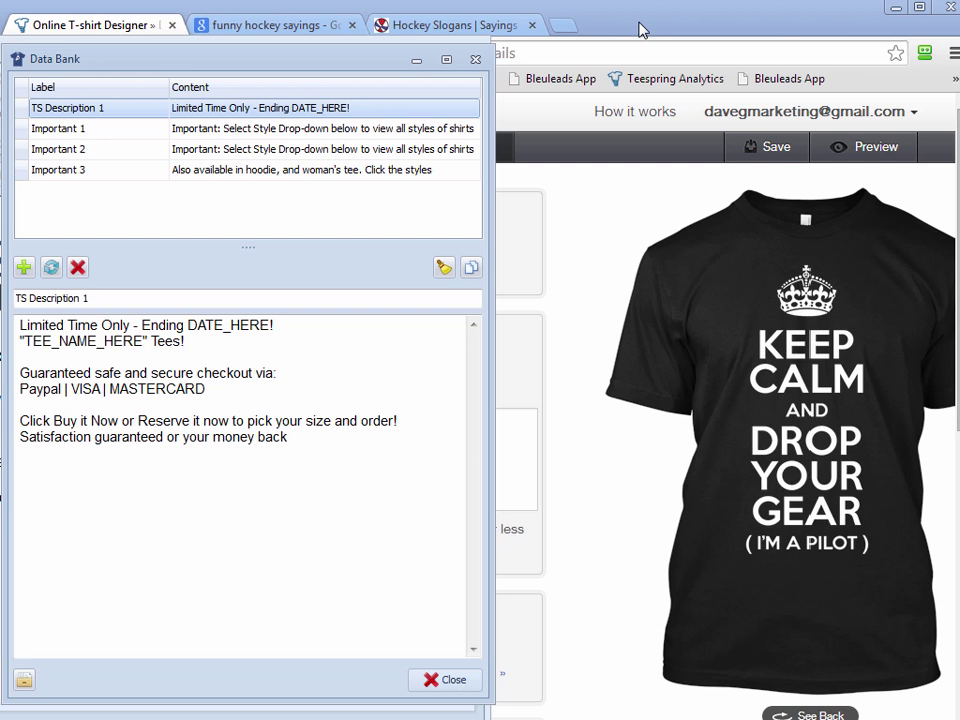
left_click(238, 129)
left_click(240, 150)
left_click(240, 170)
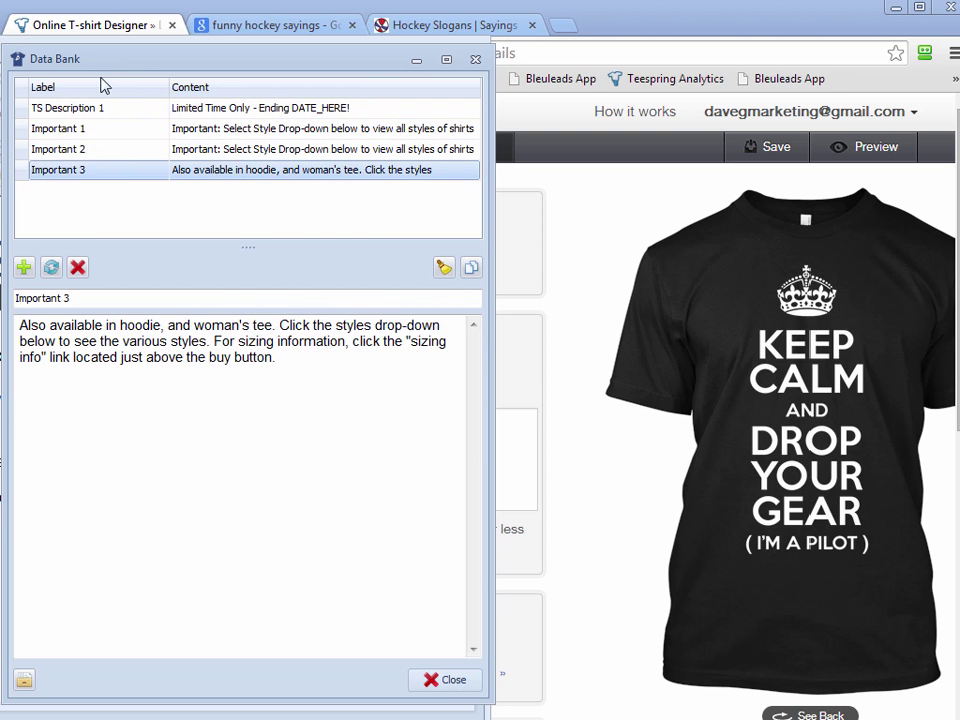
left_click(205, 107)
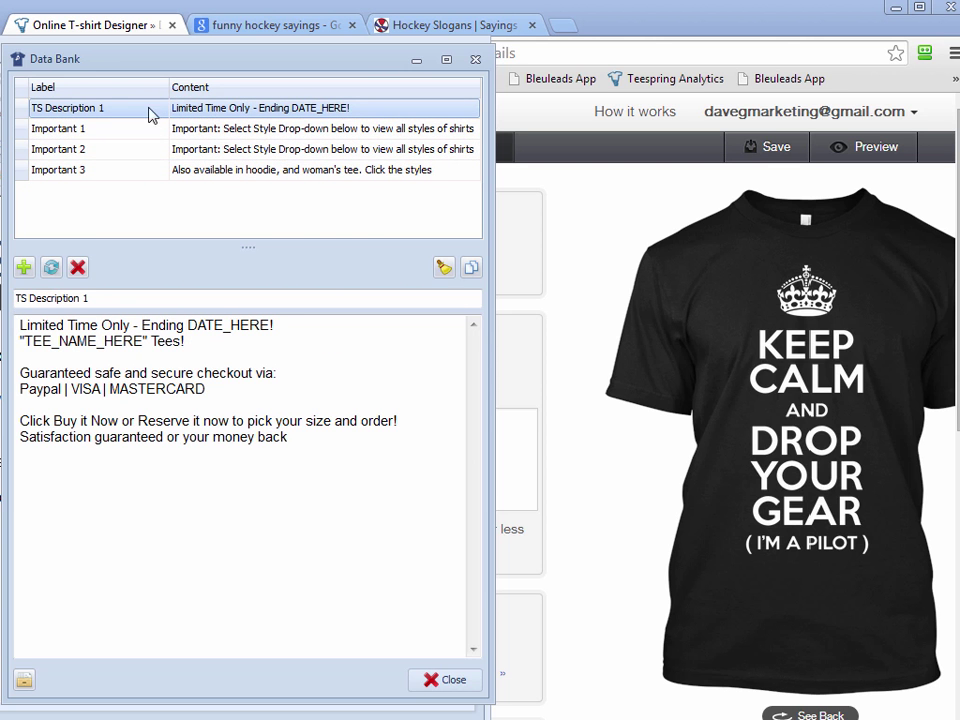
left_click(215, 130)
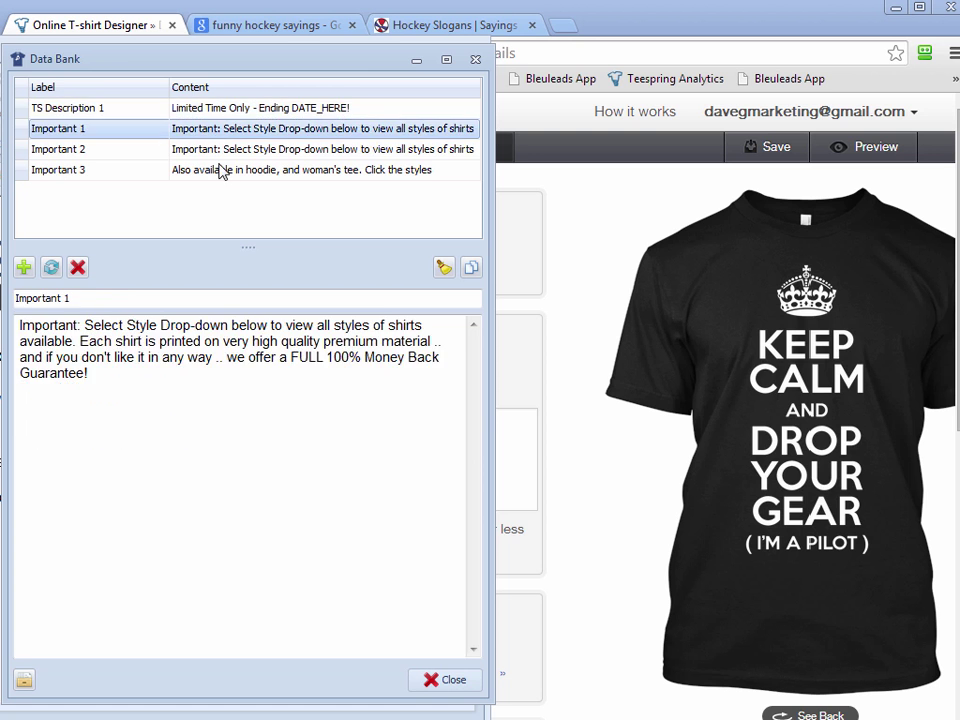
left_click(222, 150)
left_click(218, 109)
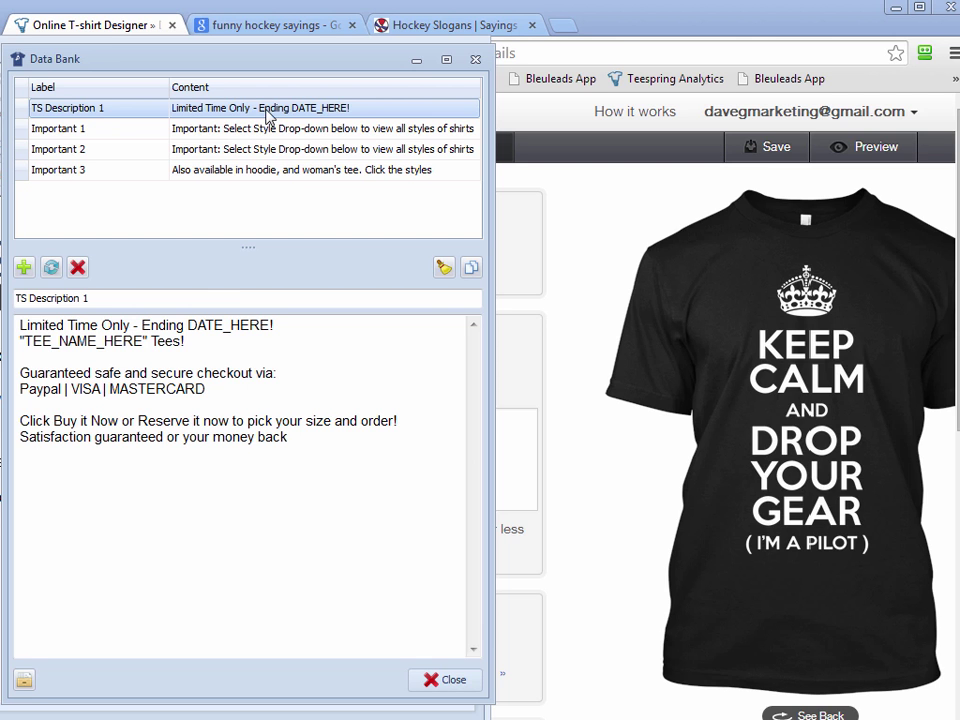
Step: Copy the full text of TS Description 1 and paste it into the campaign description in Teespring
left_click_drag(111, 296, 8, 298)
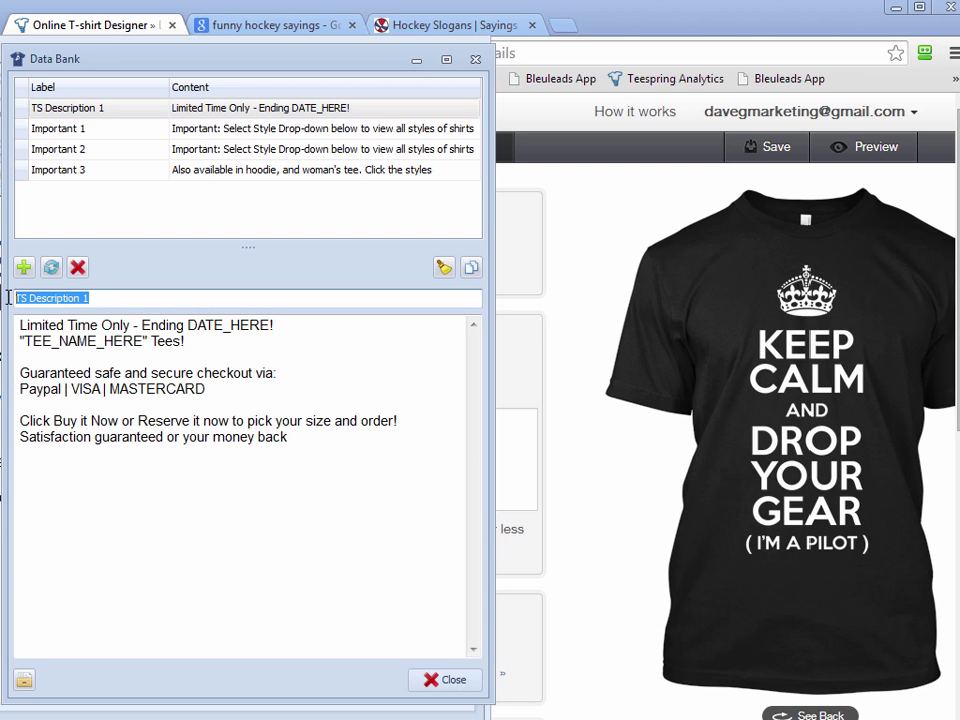
left_click_drag(315, 437, 62, 367)
key("ctrl+a")
left_click(101, 375)
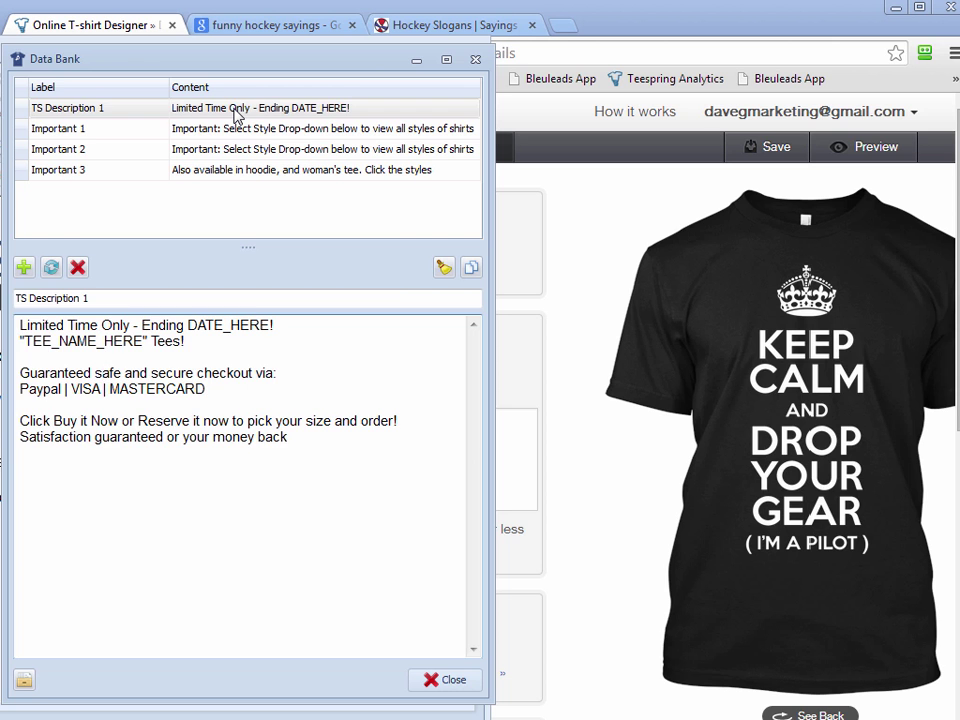
key("ctrl+a")
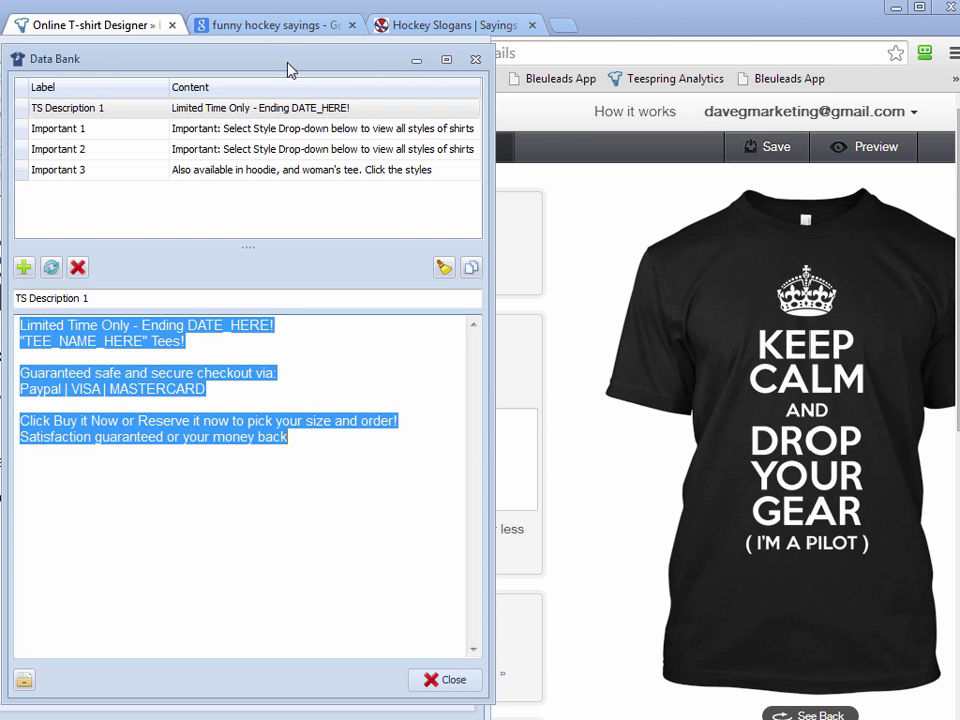
left_click(516, 441)
right_click(214, 424)
left_click(296, 535)
Step: Replace the description's DATE_HERE placeholder with "June 2nd" and TEE_NAME_HERE with "Keep Calm and Drop Your Gear"
left_click_drag(524, 476, 523, 431)
left_click_drag(334, 424, 245, 424)
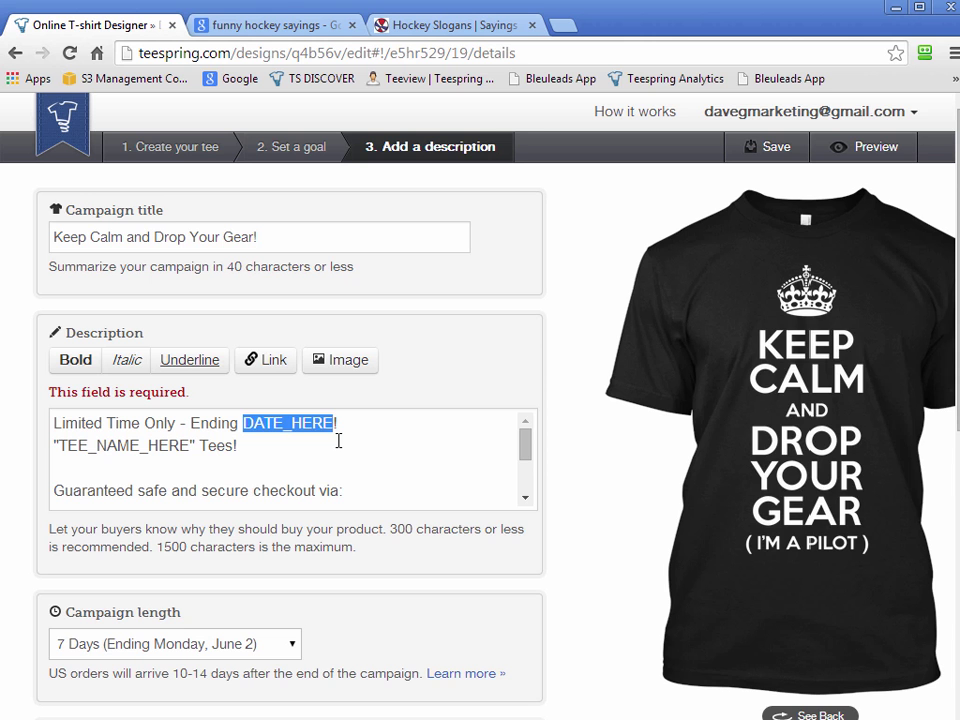
type("June 2nd")
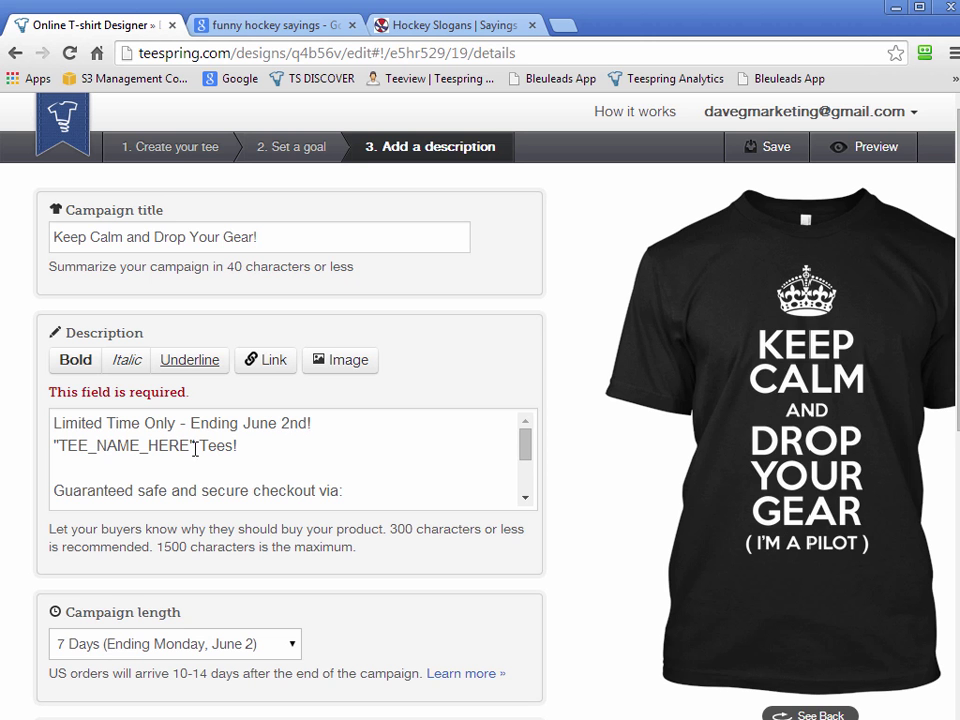
left_click_drag(190, 445, 57, 447)
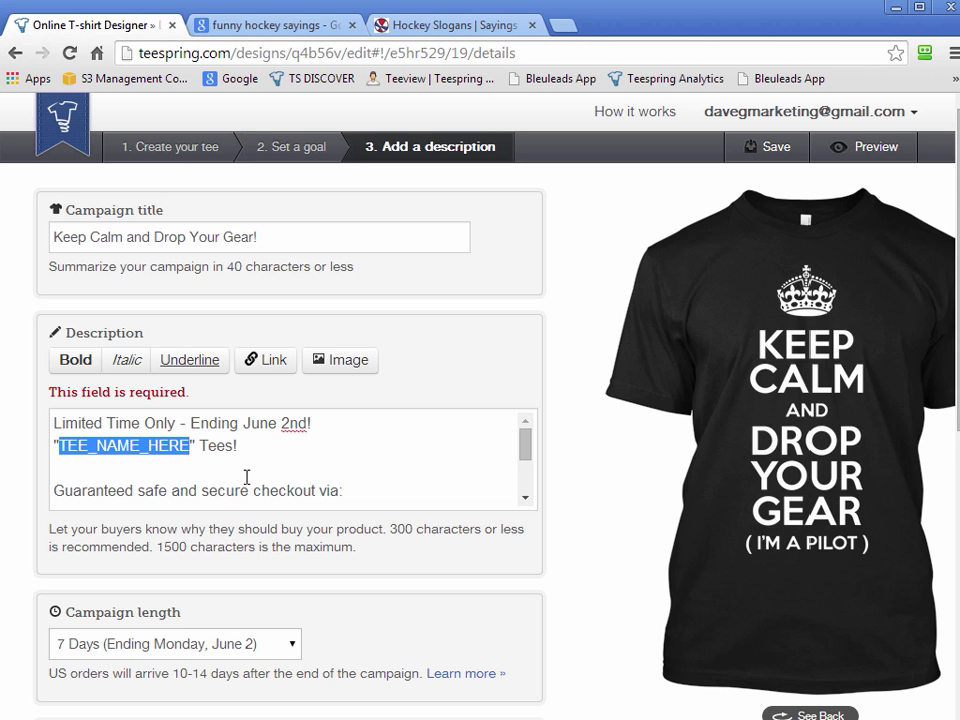
type("Keep Calm ")
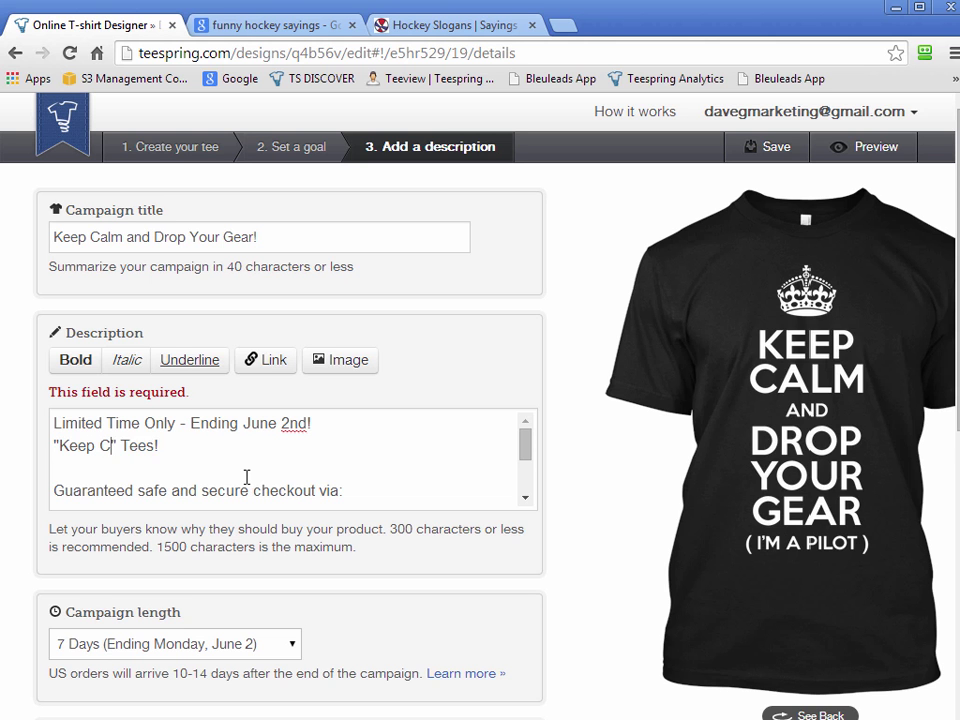
type("and Drop Your Gear")
Step: Make the "Keep Calm and Drop Your Gear" Tees! line and the Paypal | VISA | MASTERCARD line bold
key("Home")
key("shift+End")
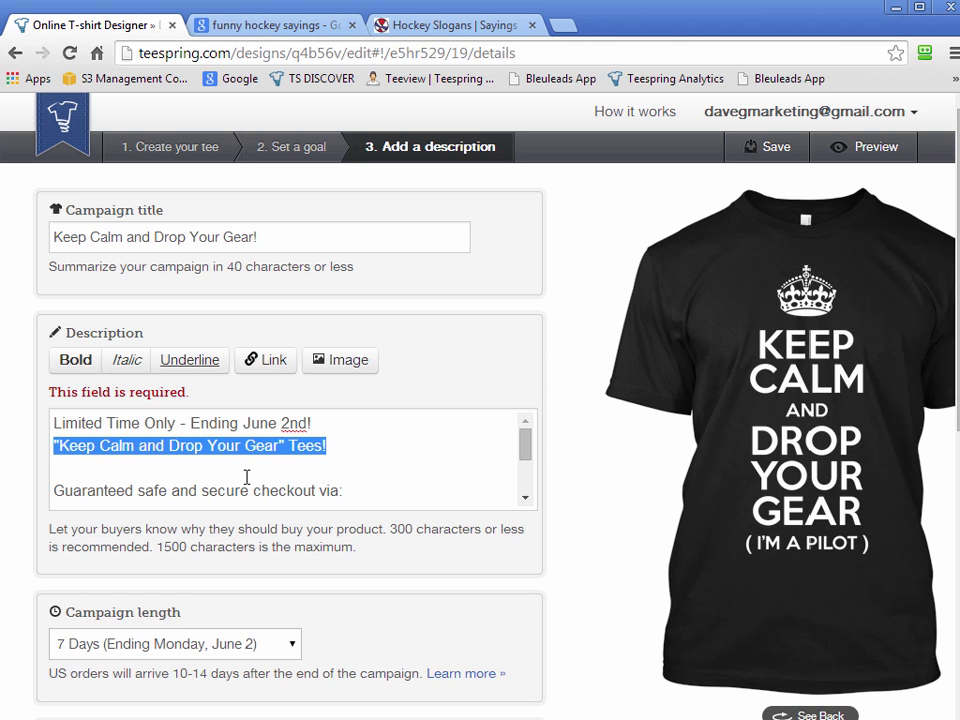
left_click(68, 363)
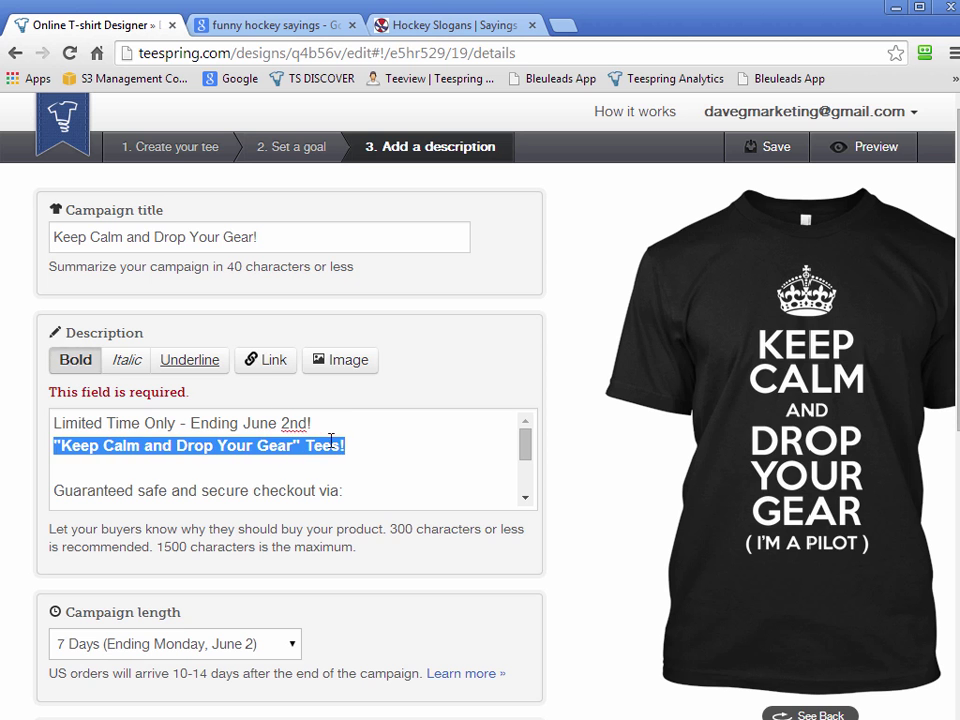
left_click(358, 490)
left_click_drag(529, 454, 495, 476)
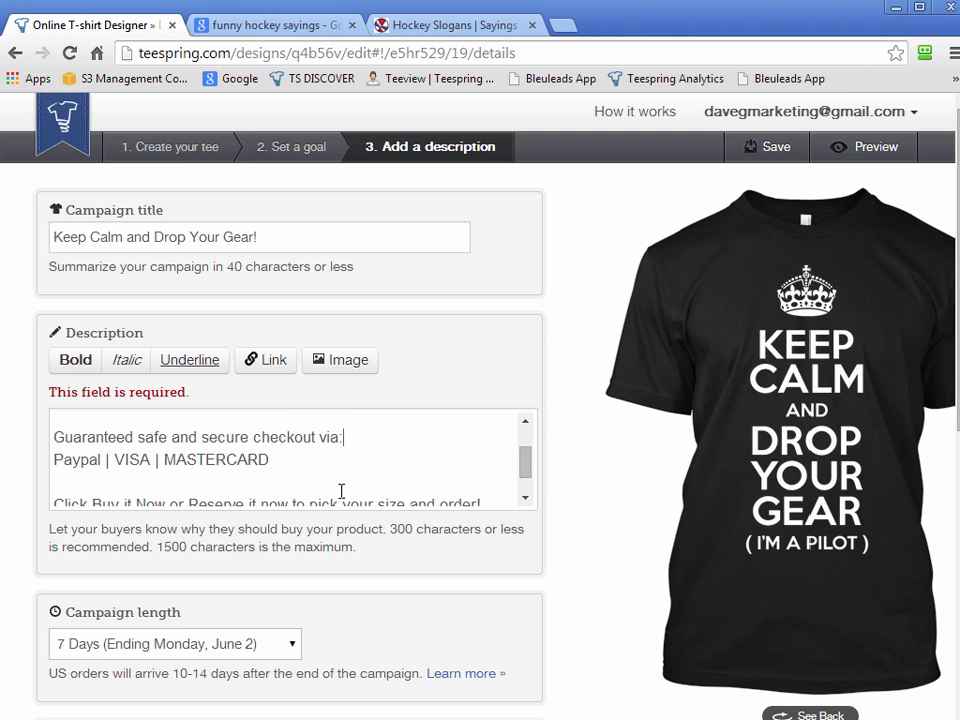
left_click_drag(307, 460, 43, 456)
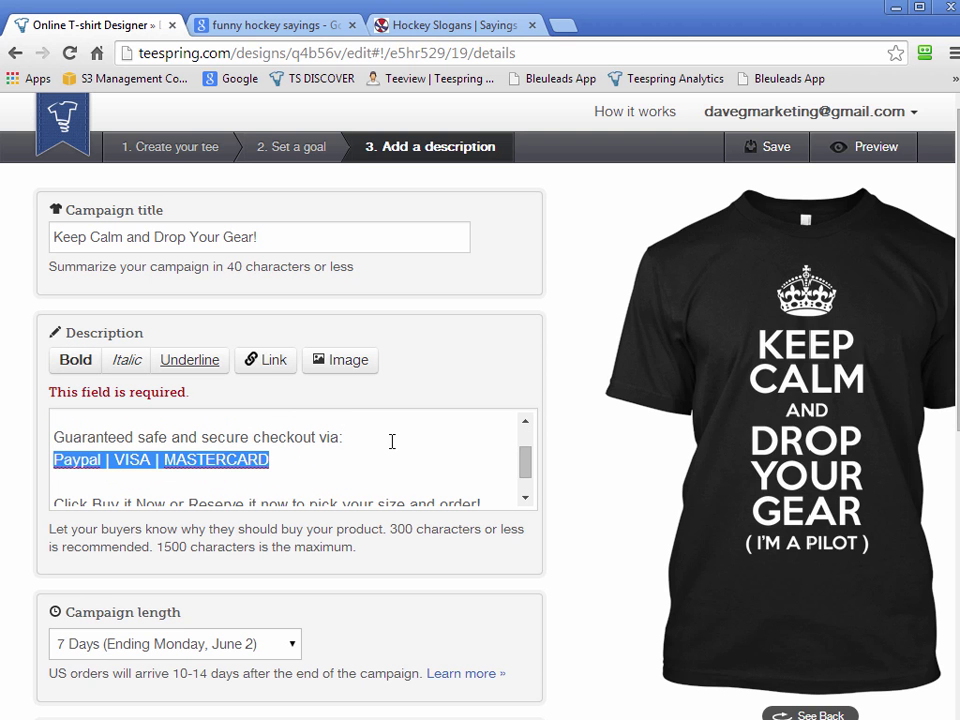
left_click(68, 362)
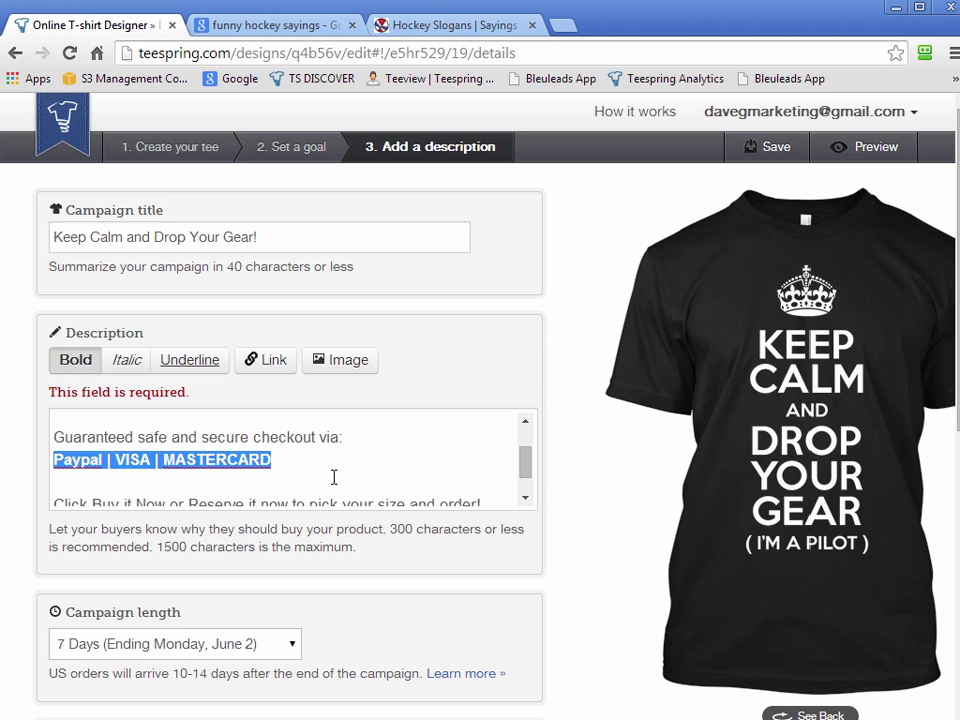
left_click(334, 485)
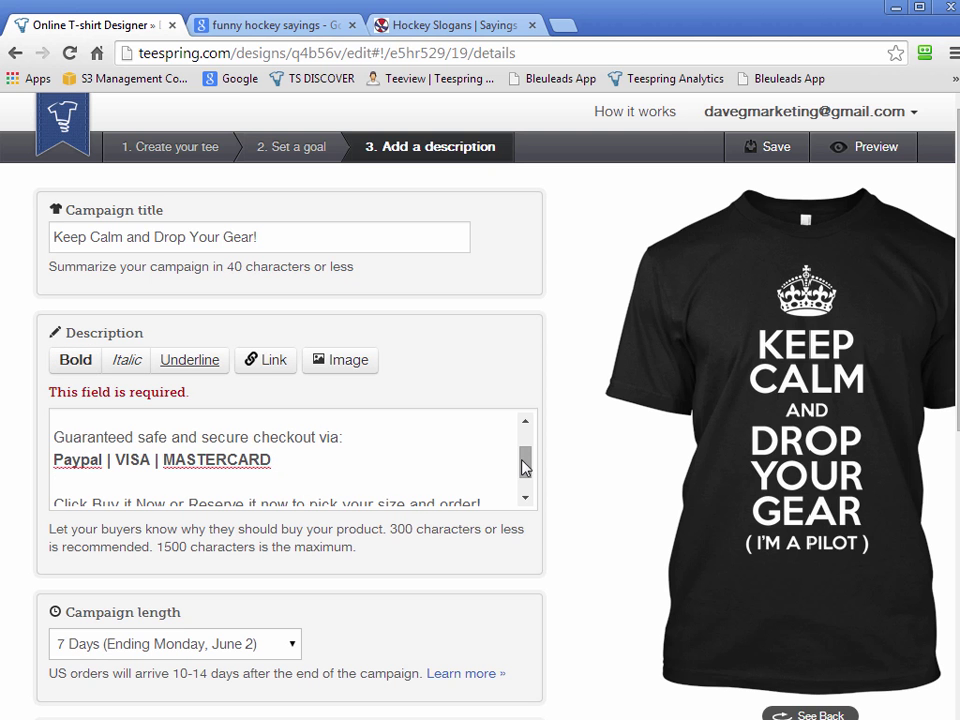
Step: Make the phrases "Buy it Now" and "Reserve it now" bold in the description's ordering sentence
left_click_drag(523, 461, 524, 484)
left_click_drag(166, 473, 92, 472)
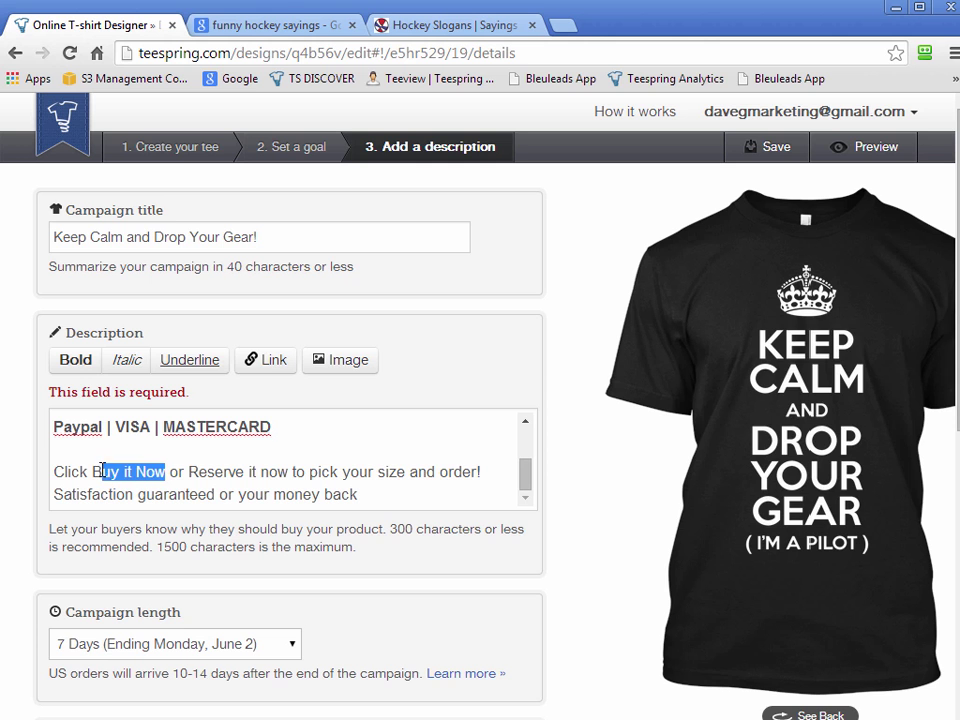
left_click(75, 360)
left_click_drag(296, 472, 196, 472)
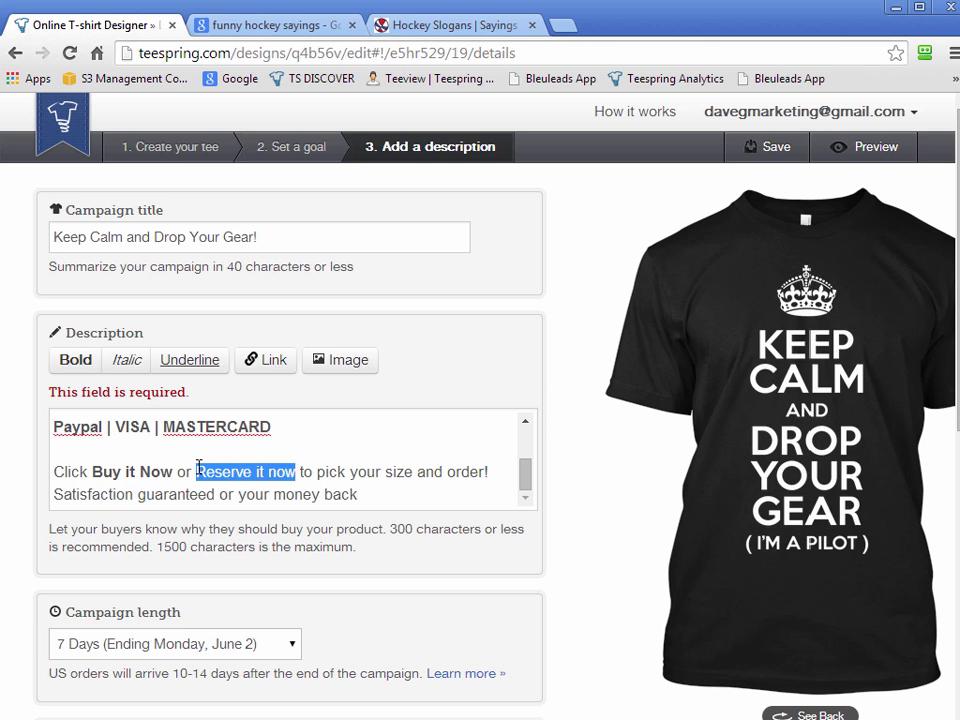
left_click(75, 360)
left_click(316, 474)
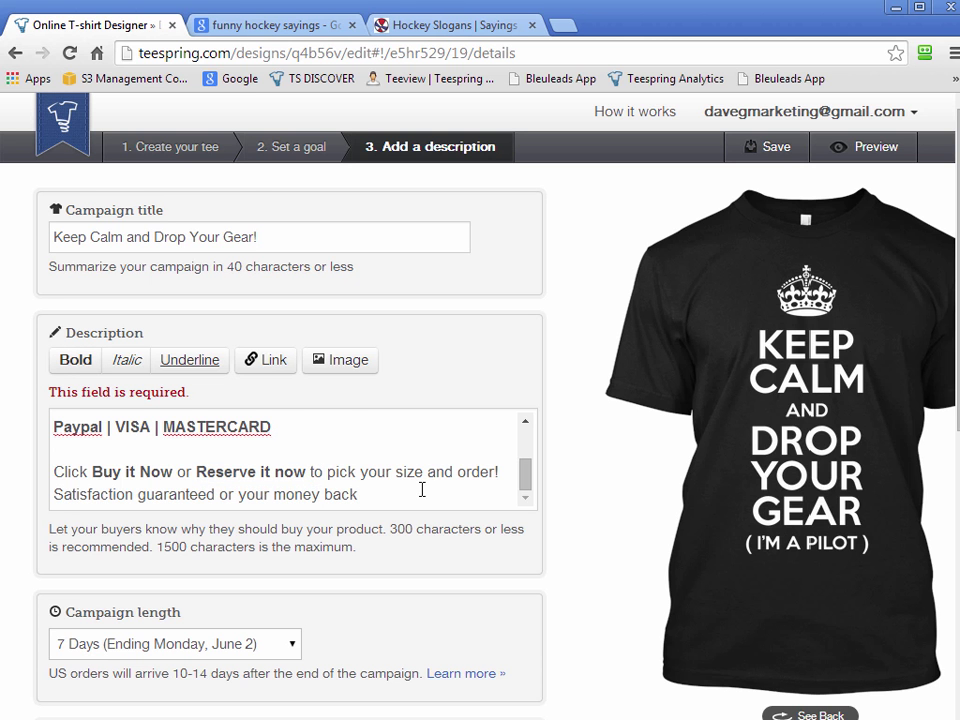
left_click(461, 503)
Step: Agree to the terms of service and launch the campaign
scroll(622, 617, "down", 5)
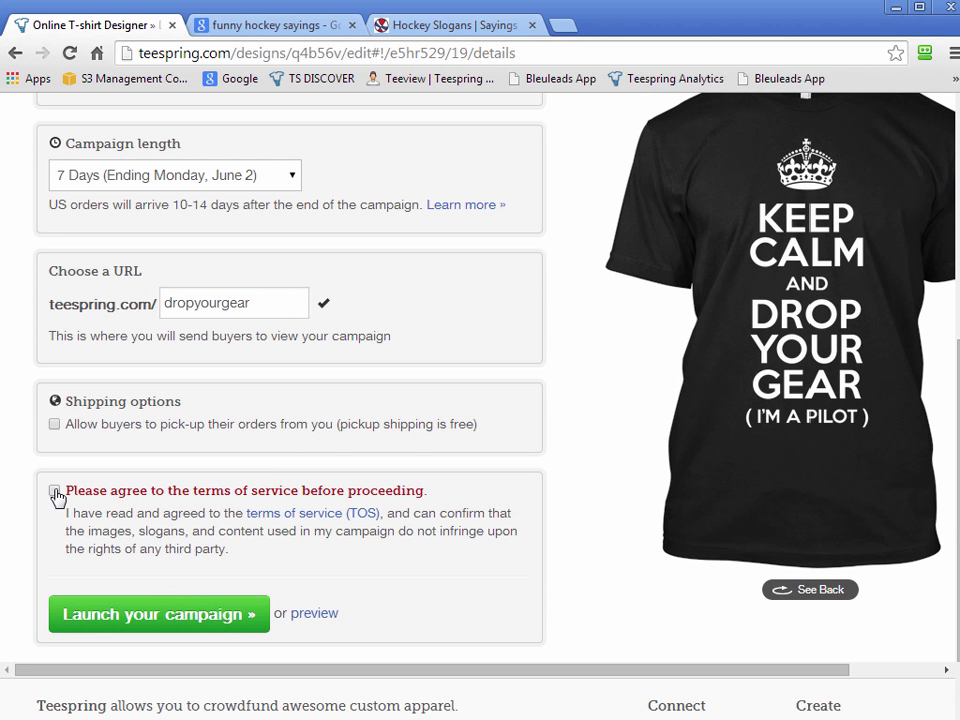
left_click(55, 492)
scroll(601, 577, "up", 5)
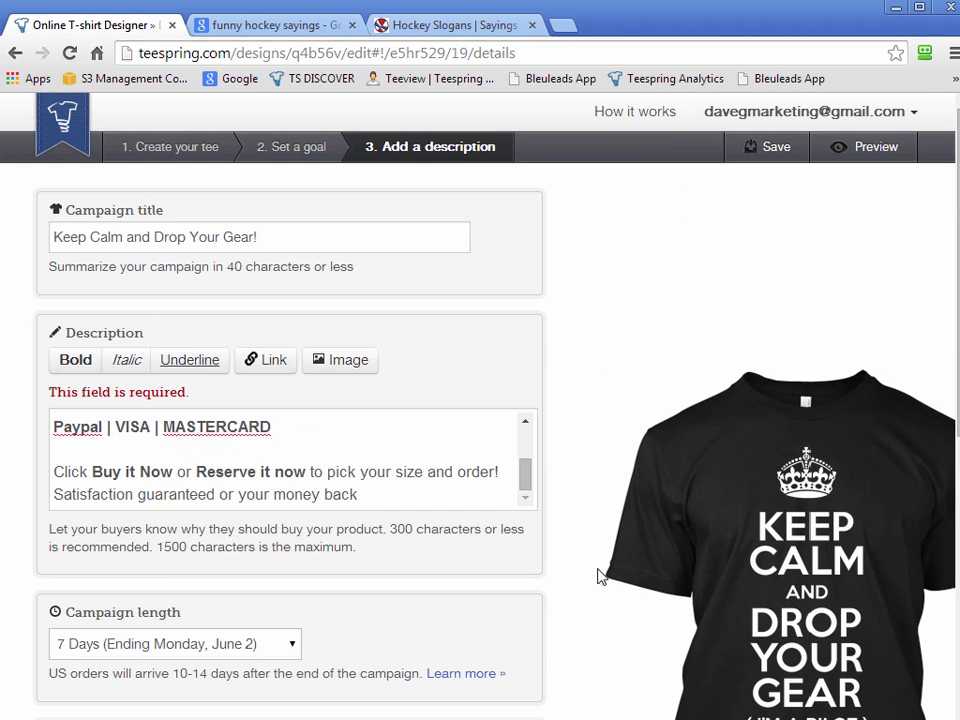
scroll(601, 577, "down", 4)
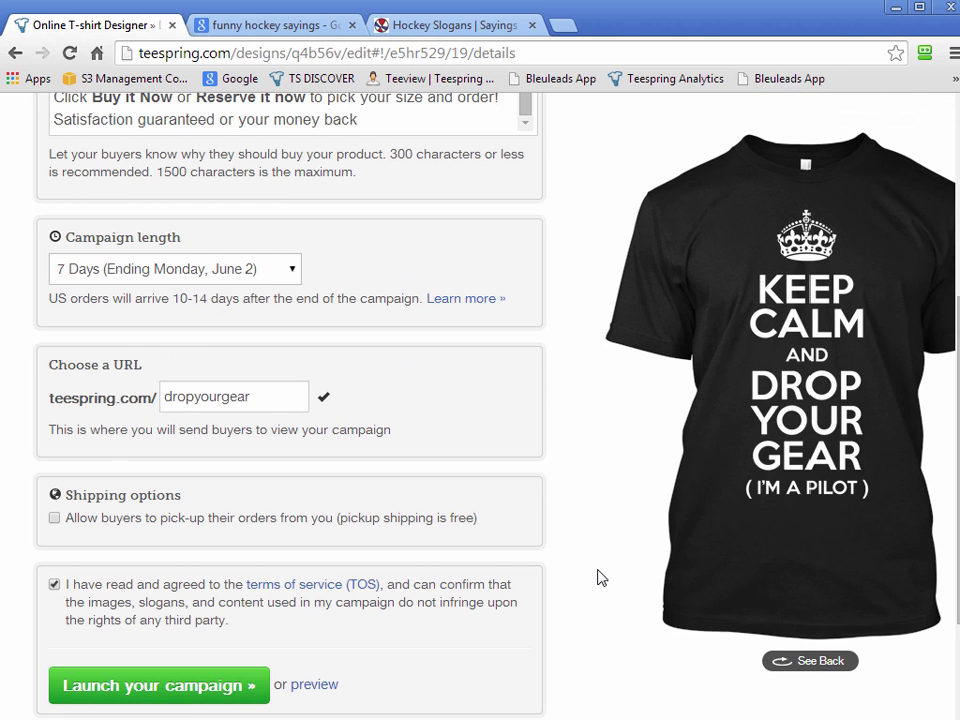
scroll(601, 577, "down", 1)
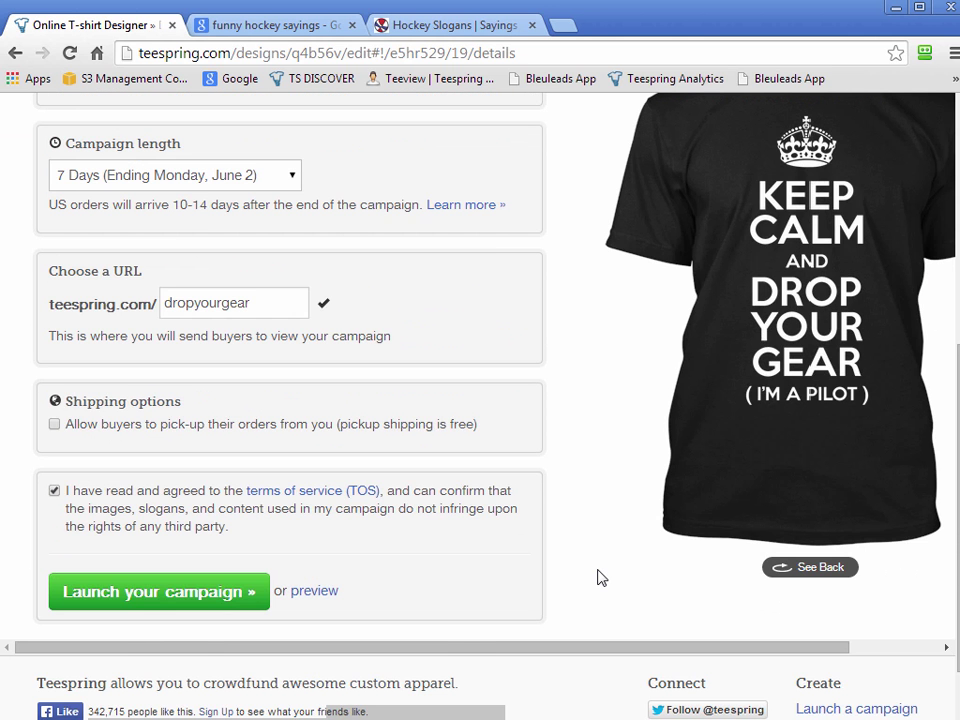
left_click(150, 594)
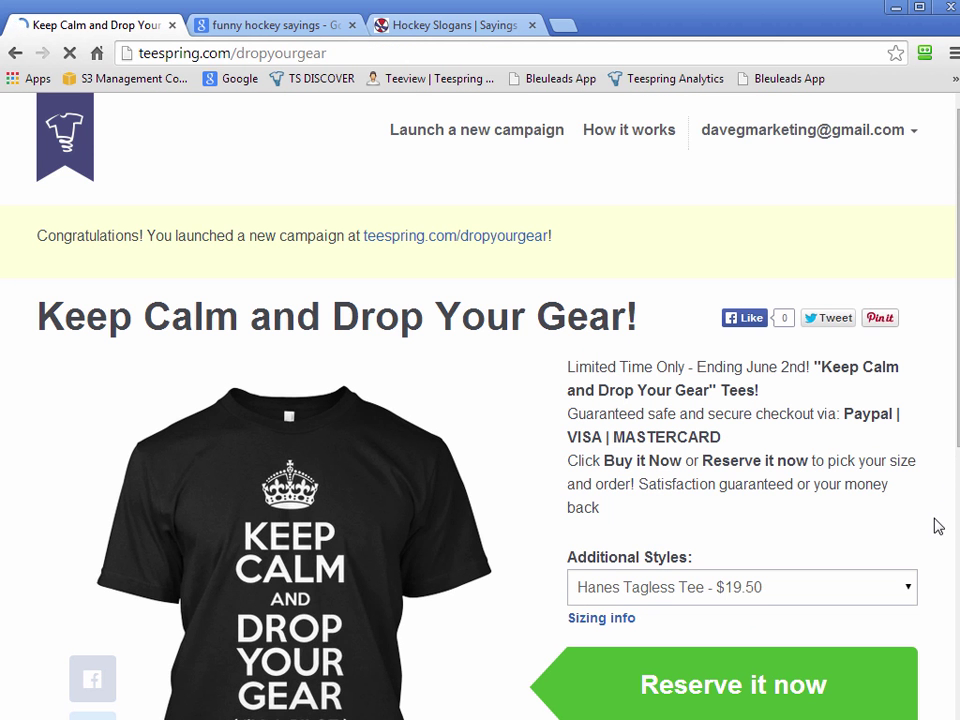
Step: Review the launched campaign page, checking its title, description, additional styles, sales goal and countdown
scroll(938, 526, "down", 5)
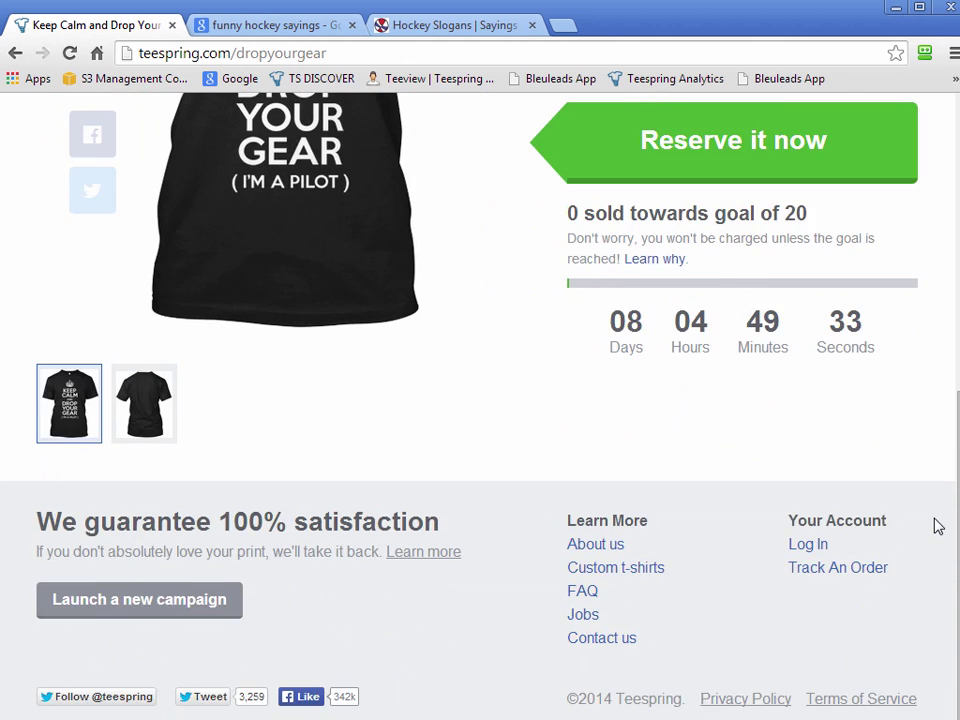
scroll(938, 526, "up", 1)
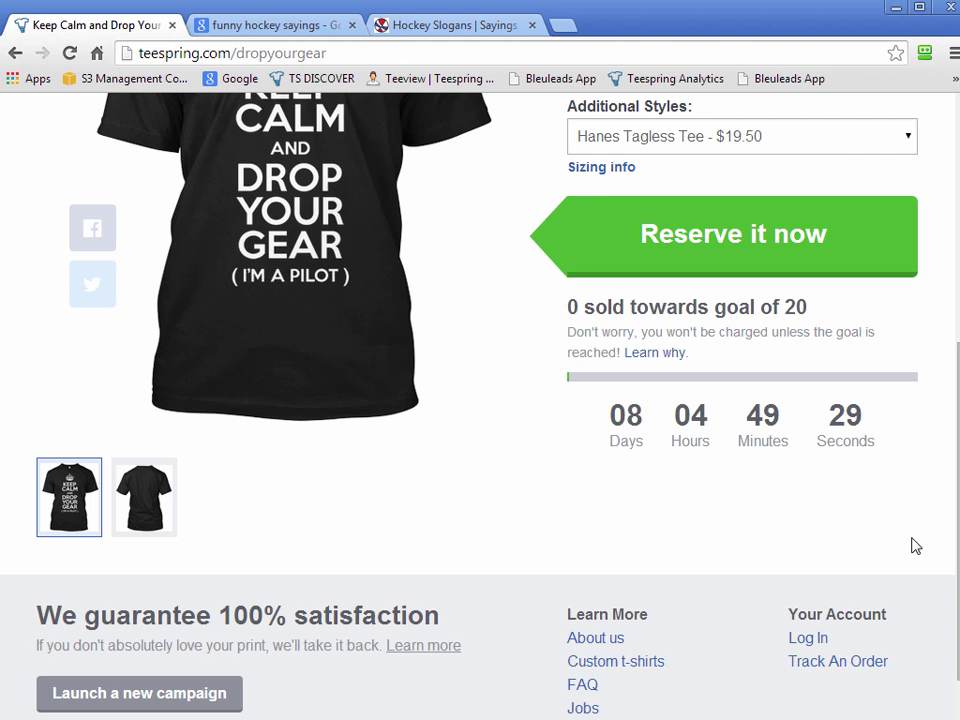
scroll(932, 537, "up", 2)
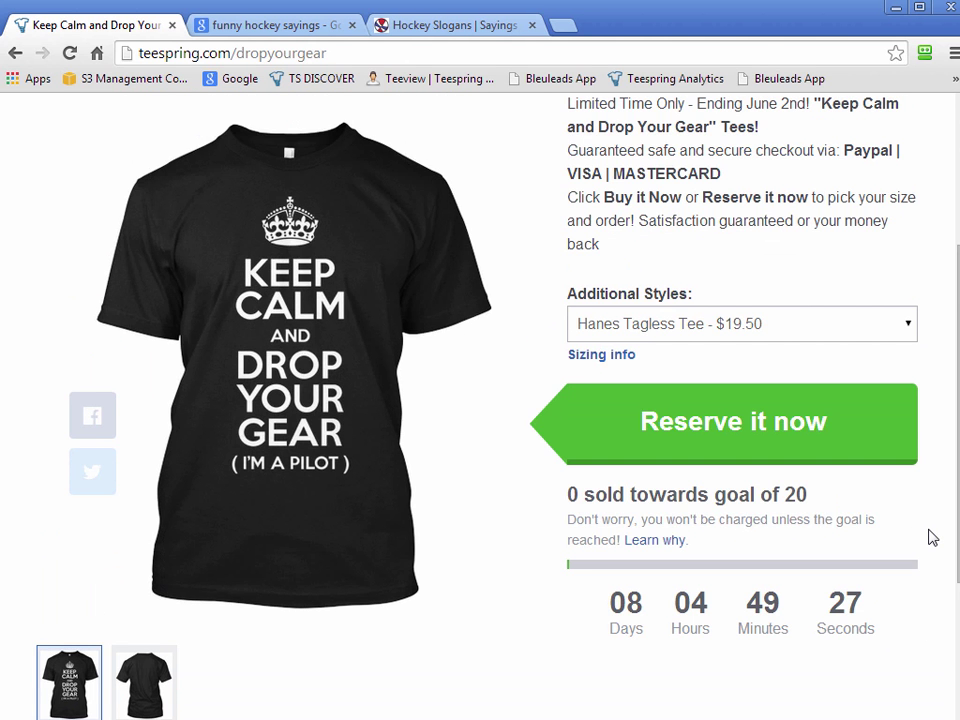
scroll(932, 537, "up", 1)
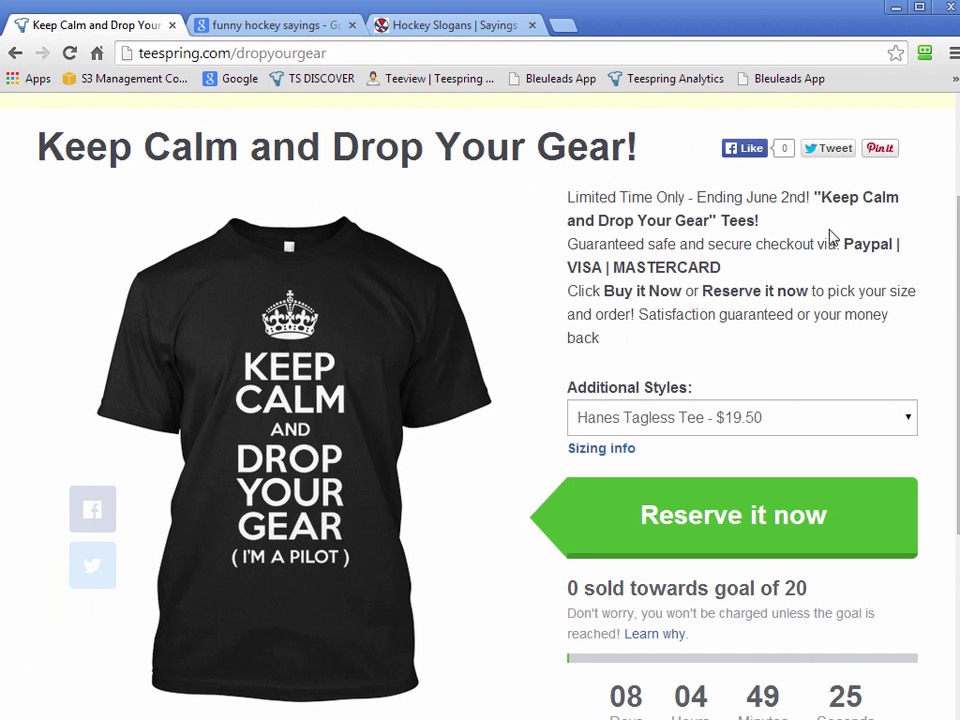
left_click(827, 281)
scroll(827, 281, "down", 1)
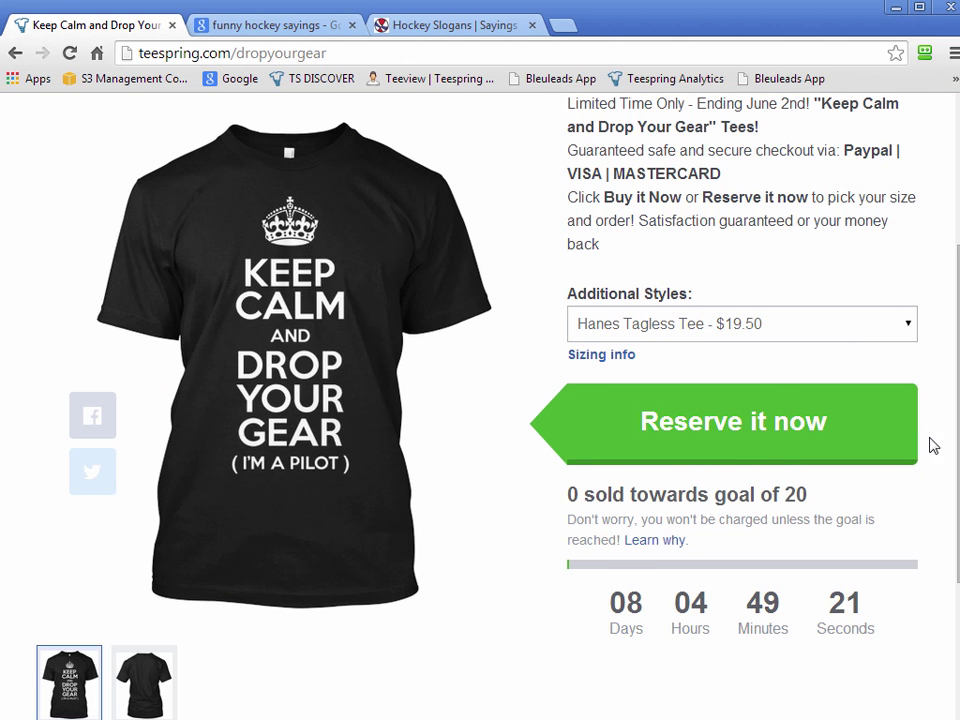
scroll(928, 441, "up", 2)
left_click_drag(959, 480, 959, 450)
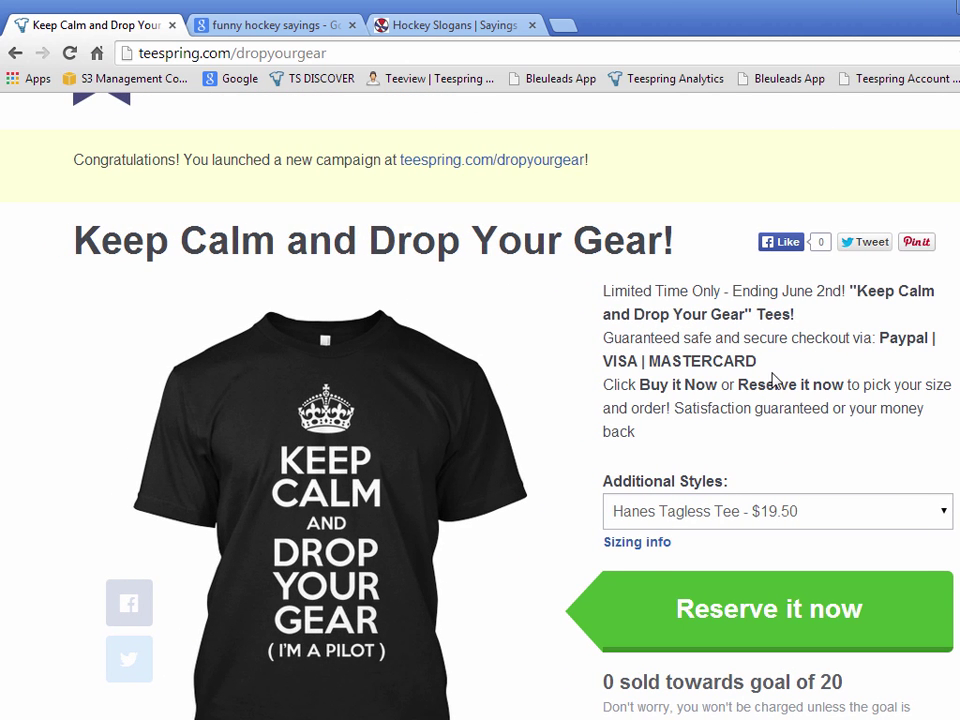
scroll(770, 390, "down", 2)
scroll(860, 430, "up", 3)
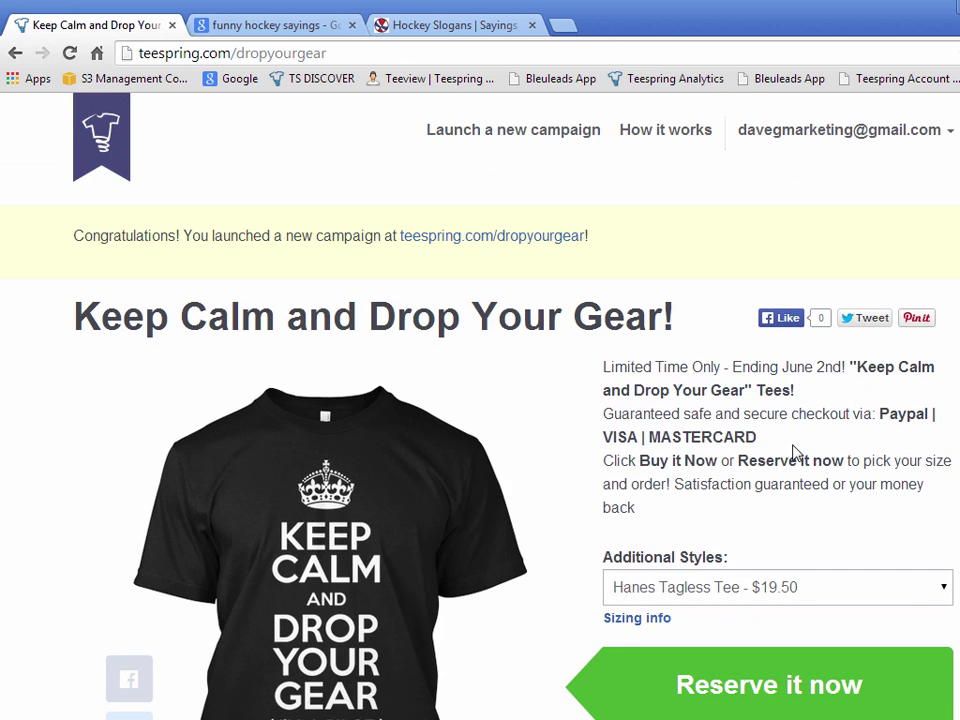